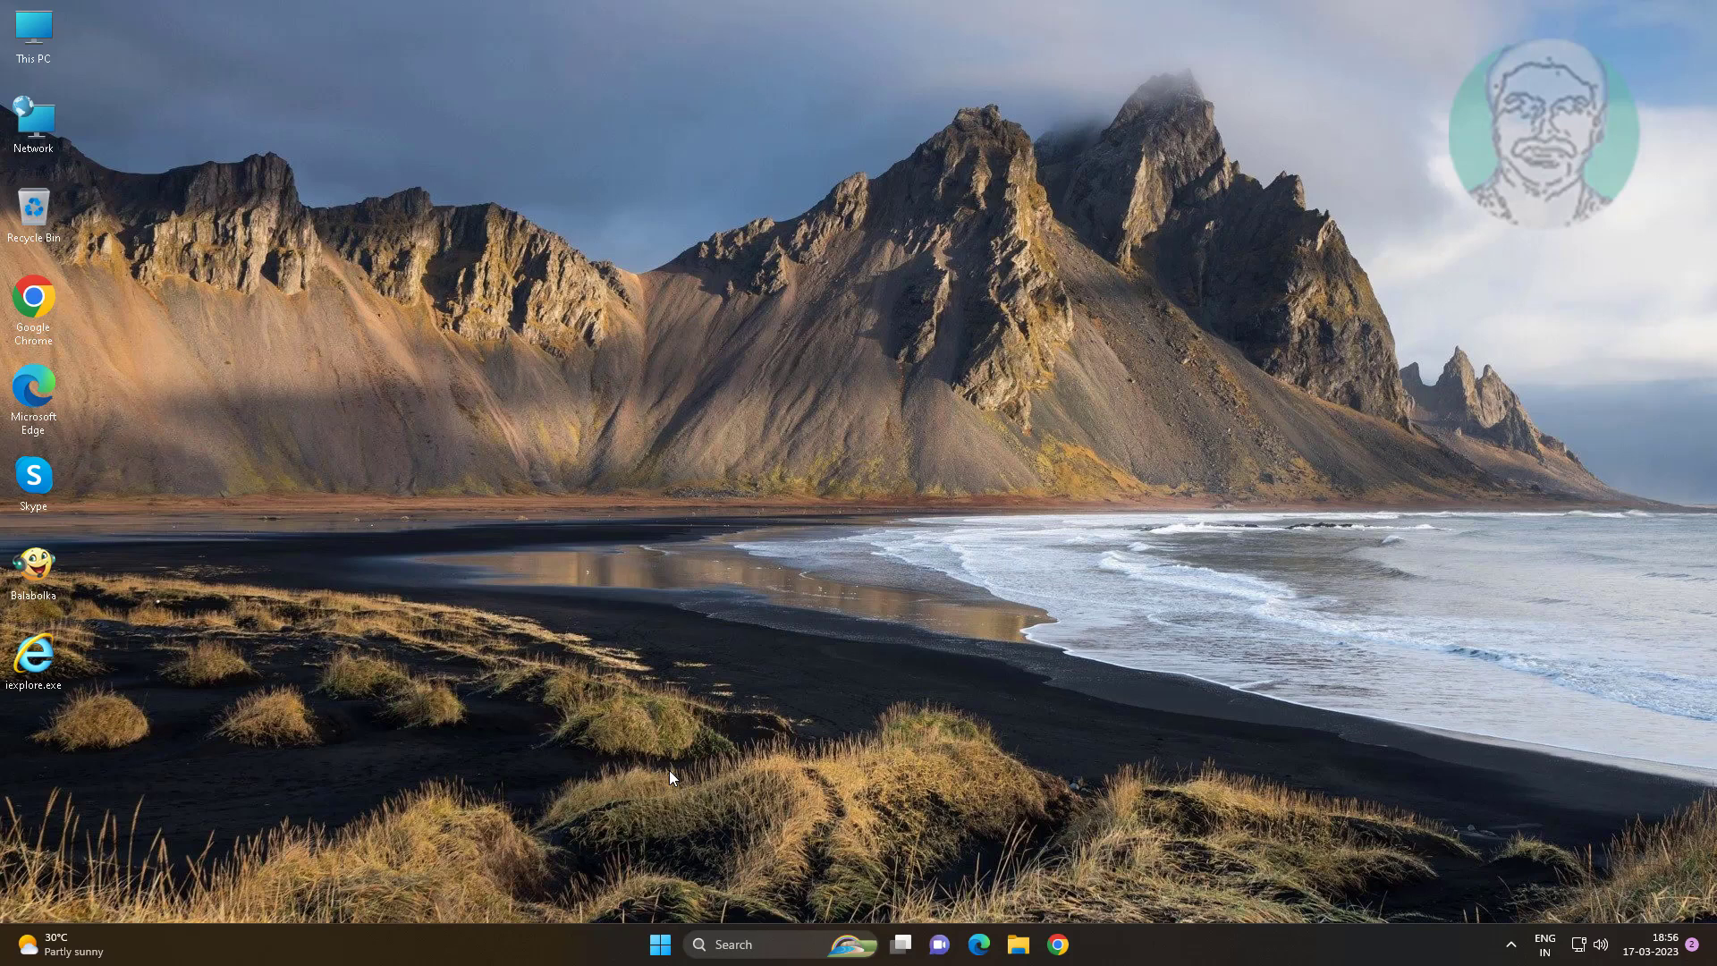
# - Open Device Manager and expand the Universal Serial Bus controllers category
pyautogui.rightClick(660, 947)
pyautogui.click(647, 545)
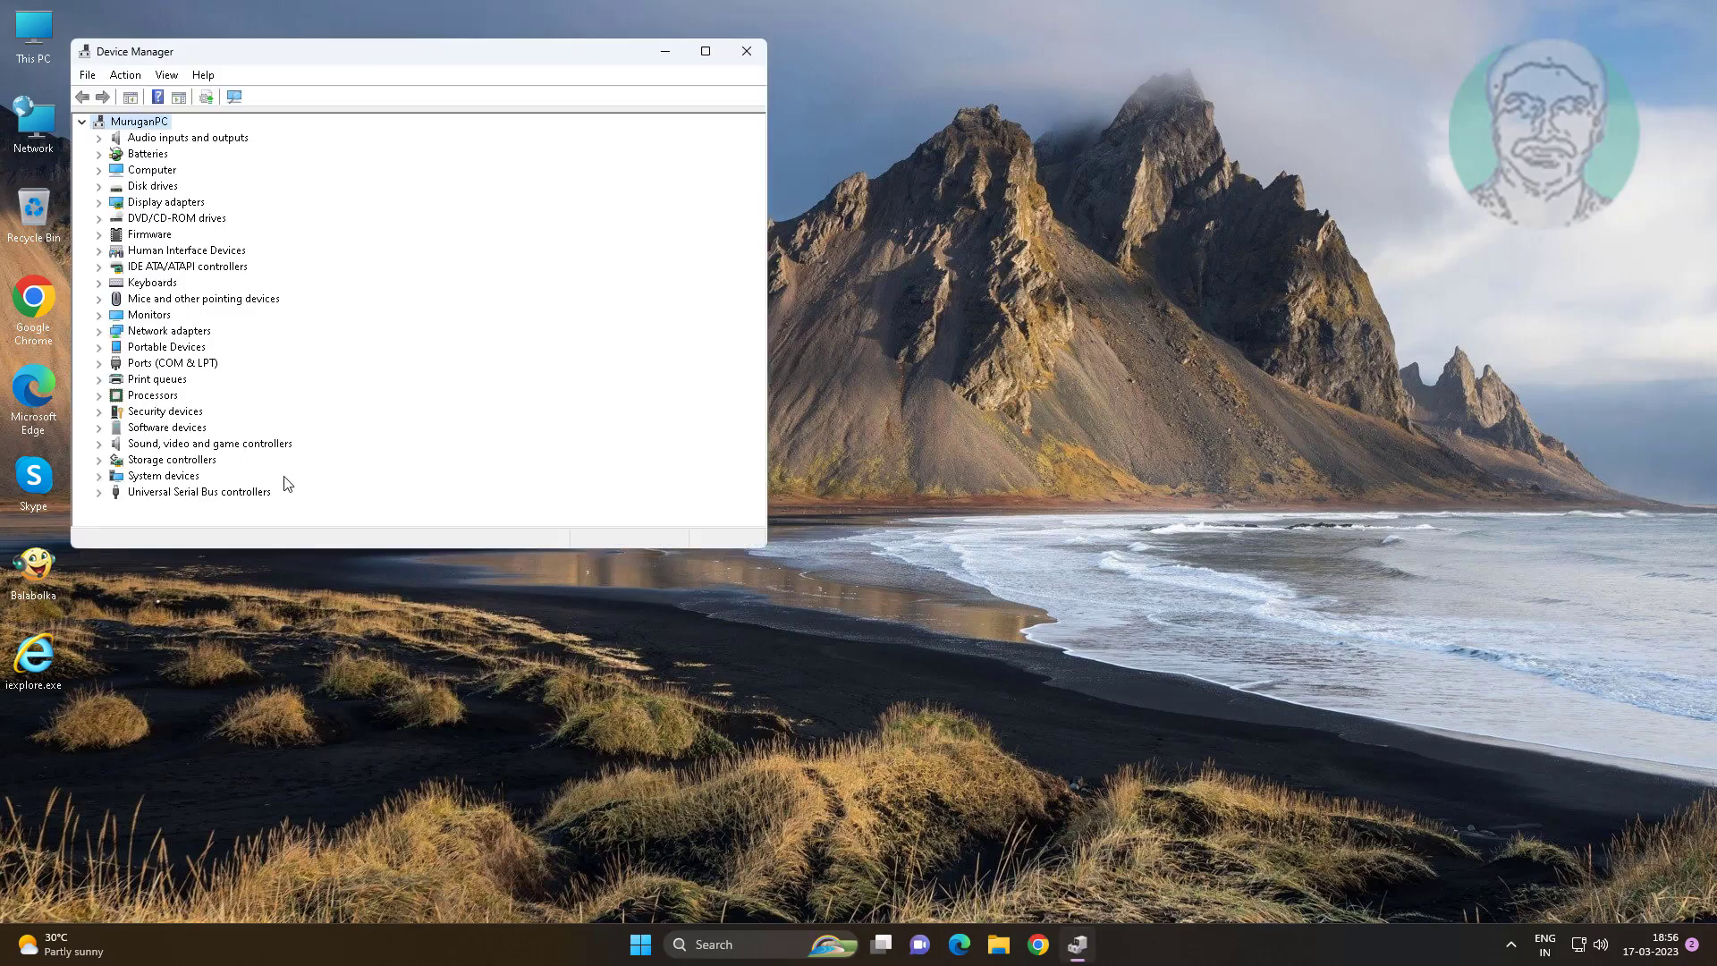
pyautogui.click(188, 492)
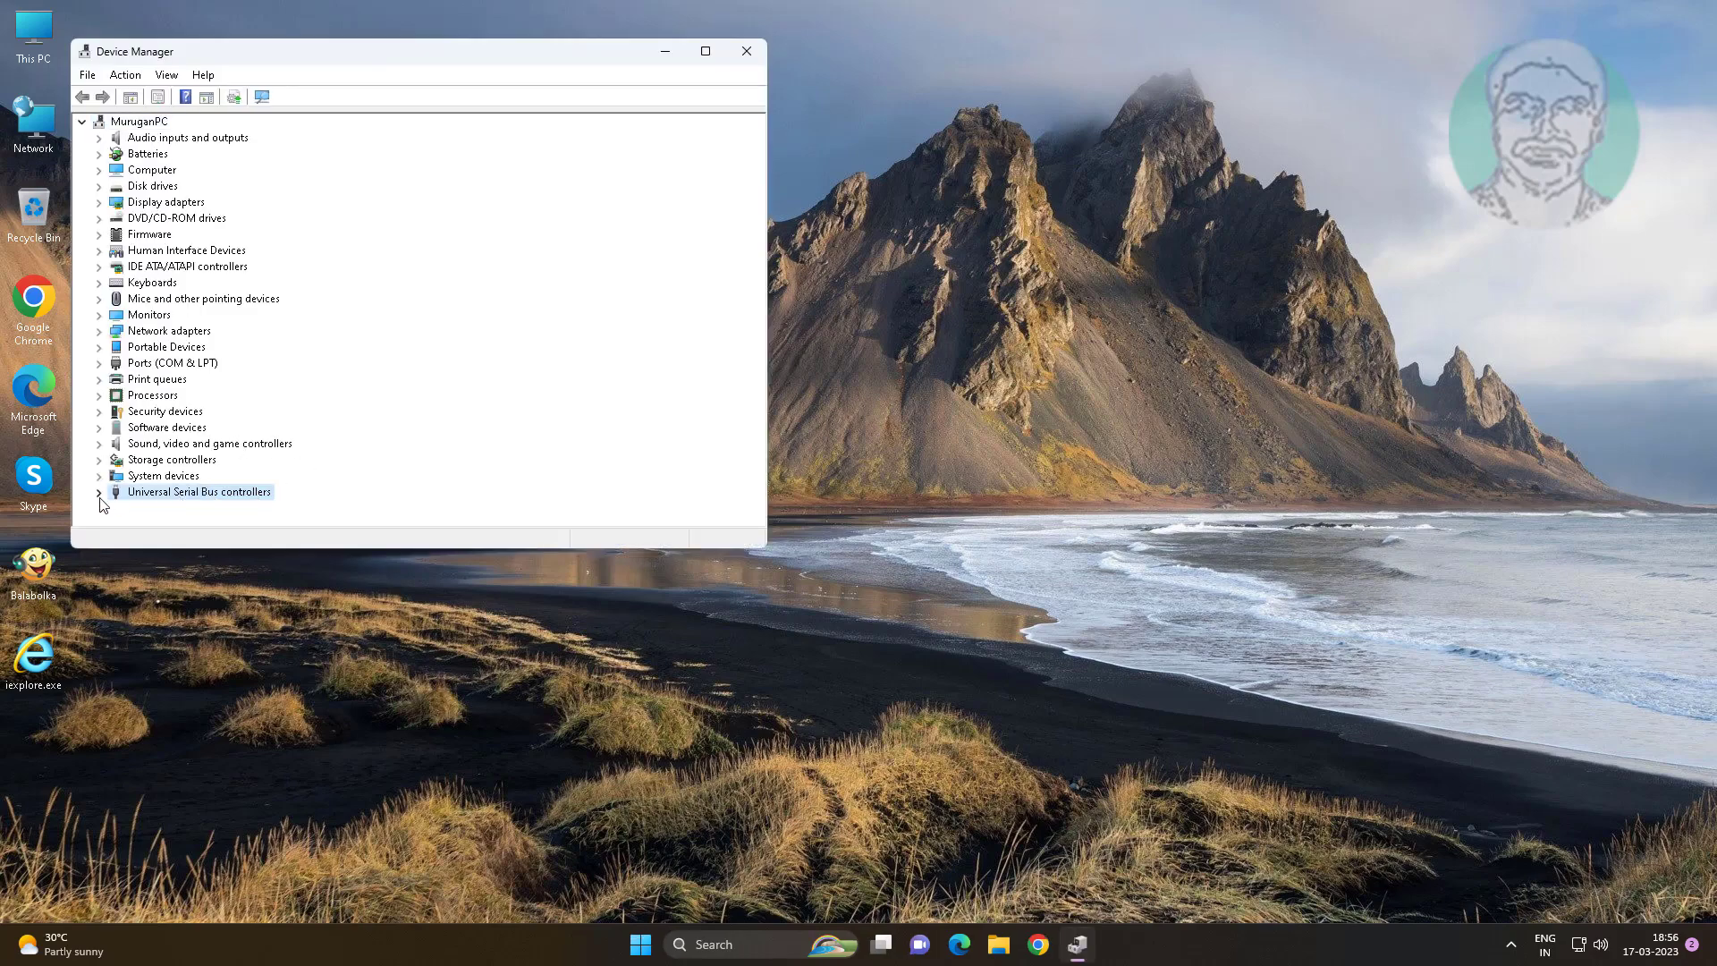
pyautogui.click(98, 493)
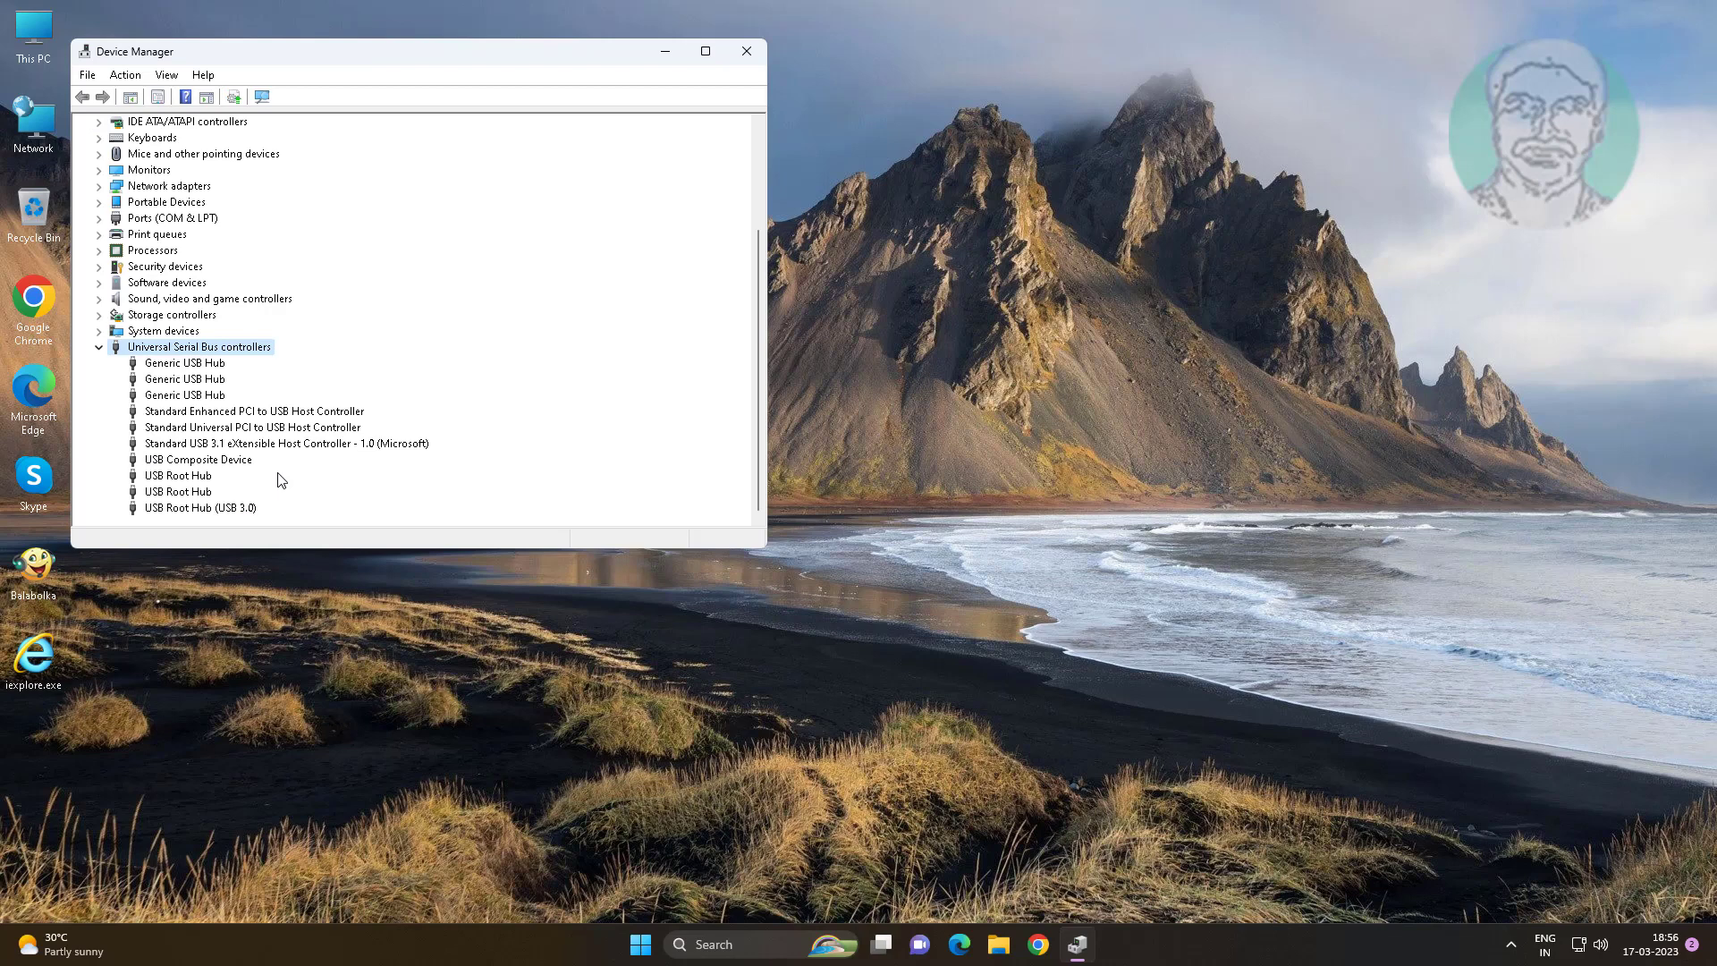
# - Update the first Generic USB Hub's driver by choosing from the list of drivers available on the computer
pyautogui.rightClick(207, 367)
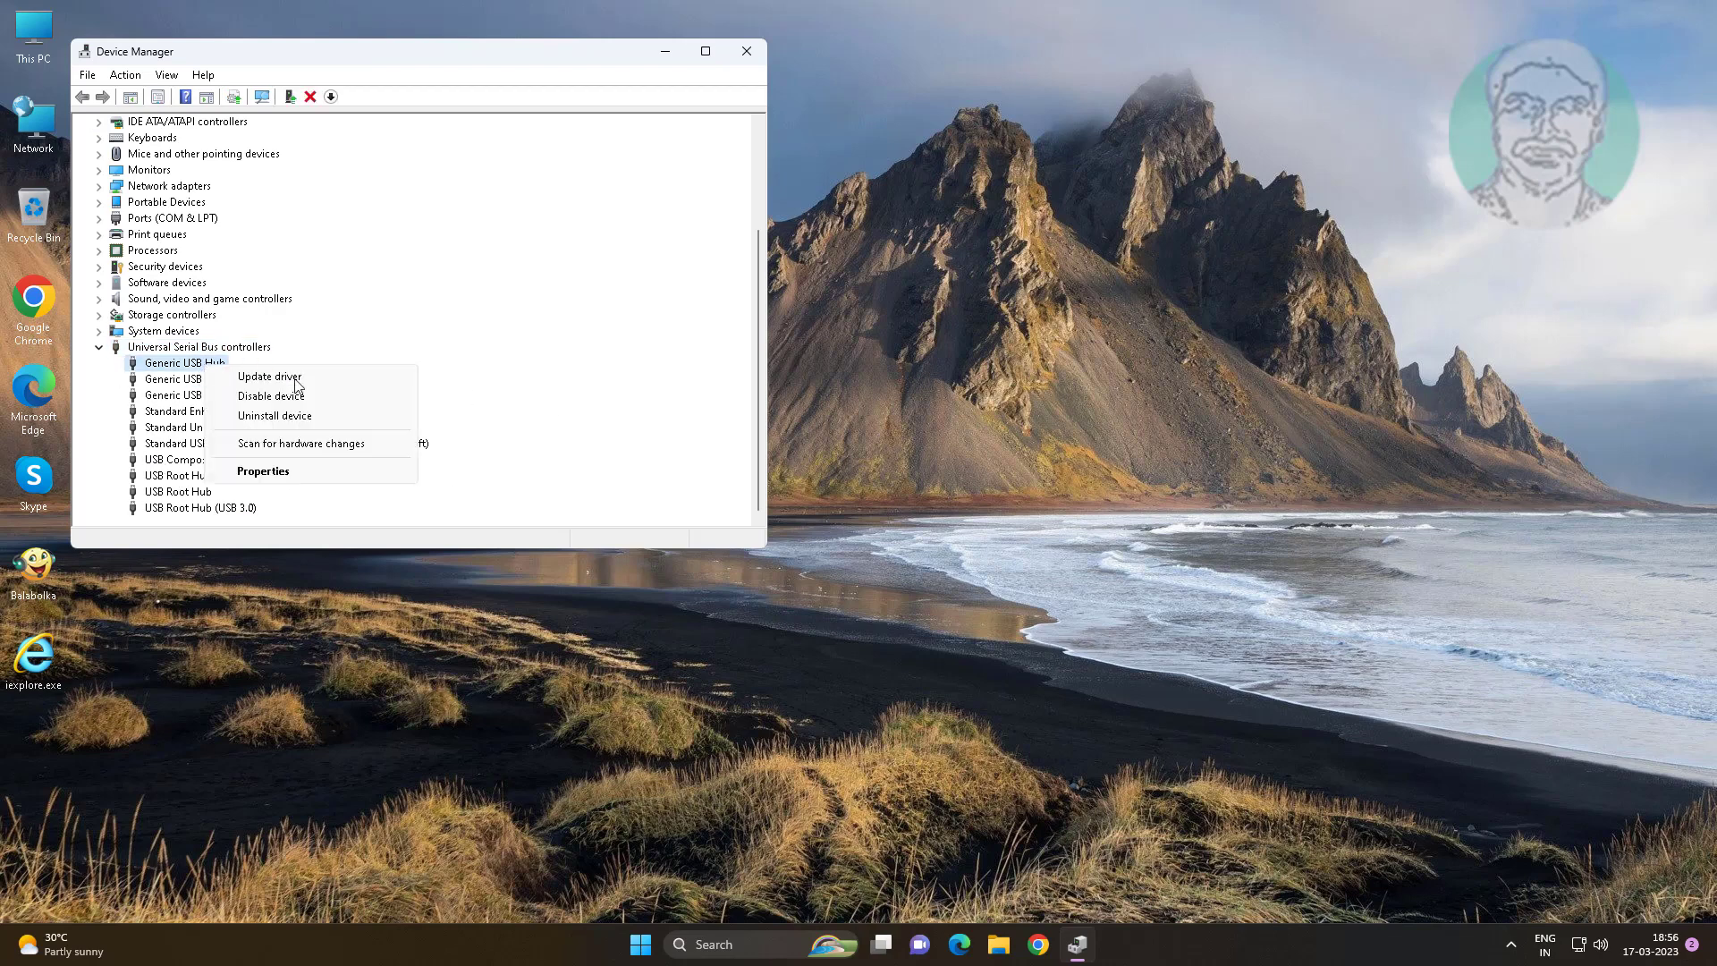
pyautogui.click(278, 385)
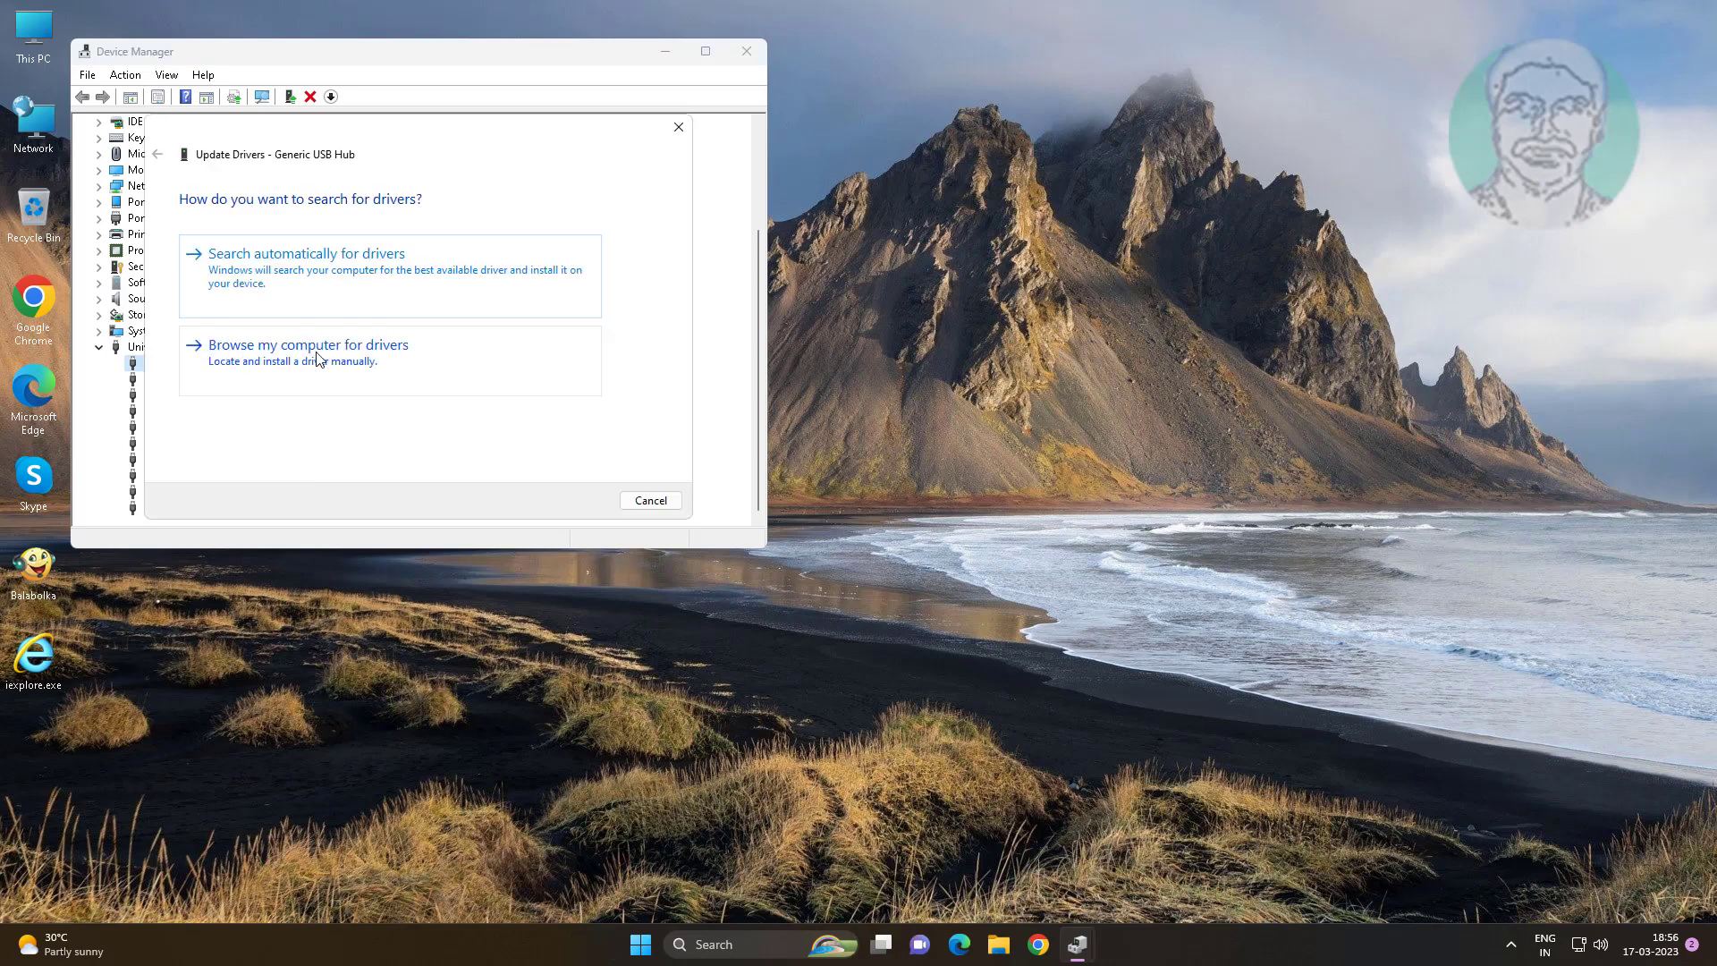
pyautogui.click(316, 358)
pyautogui.click(334, 387)
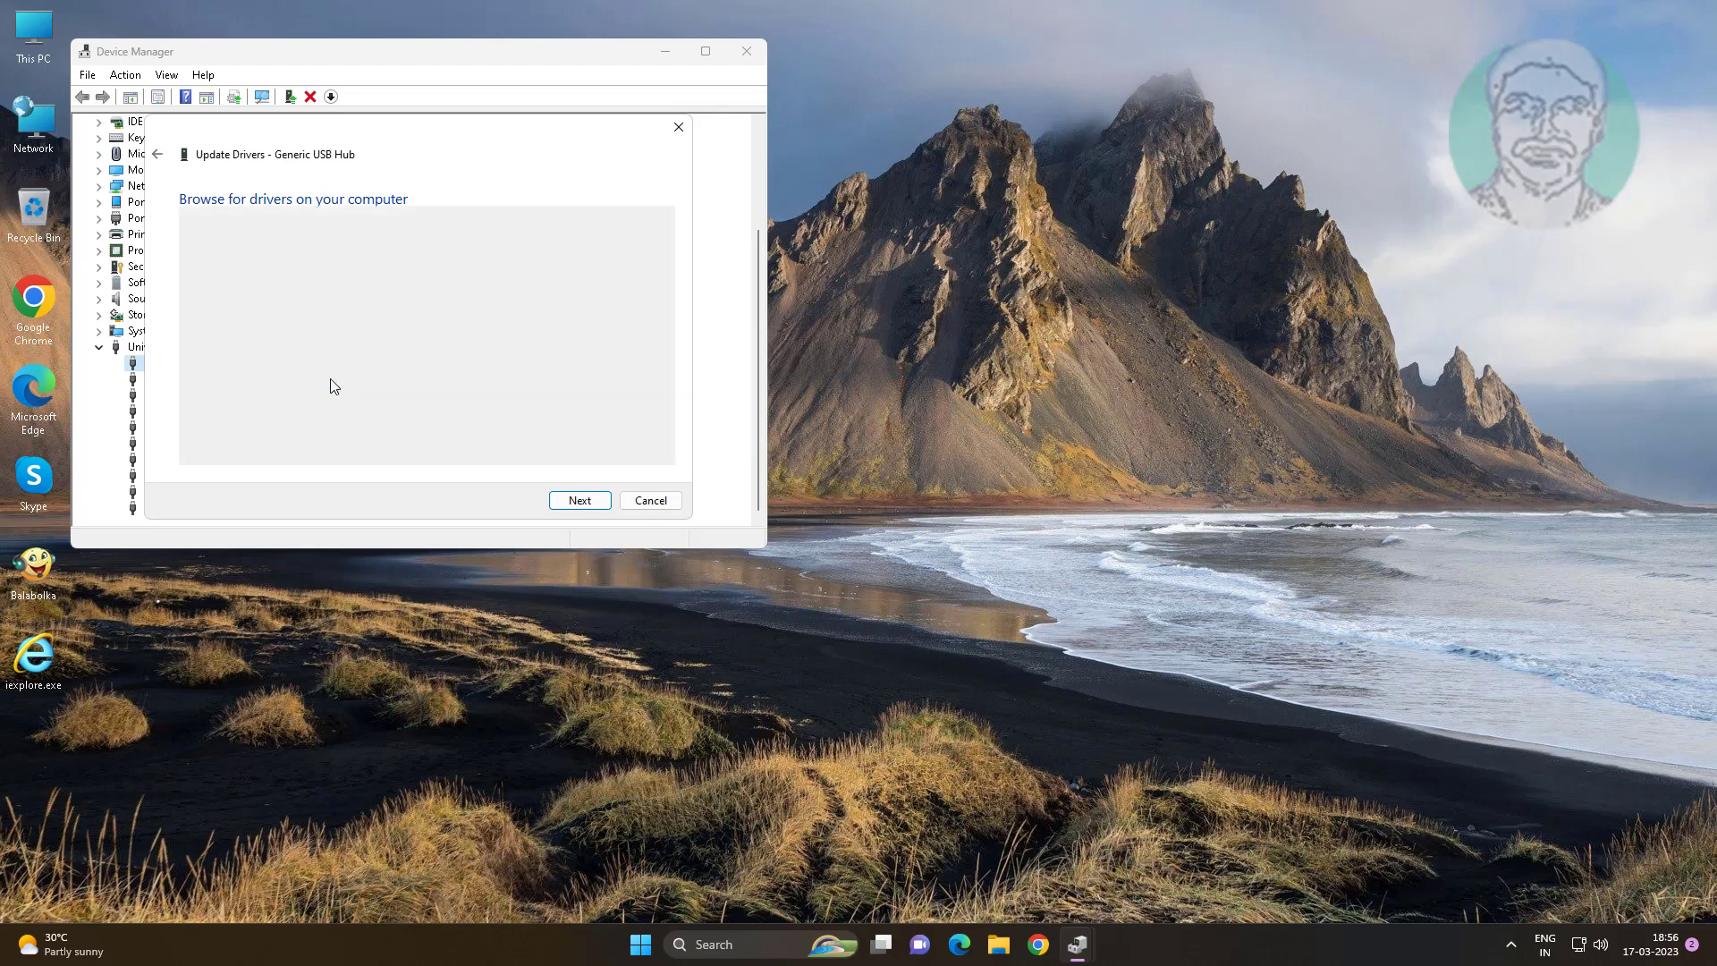
pyautogui.click(577, 500)
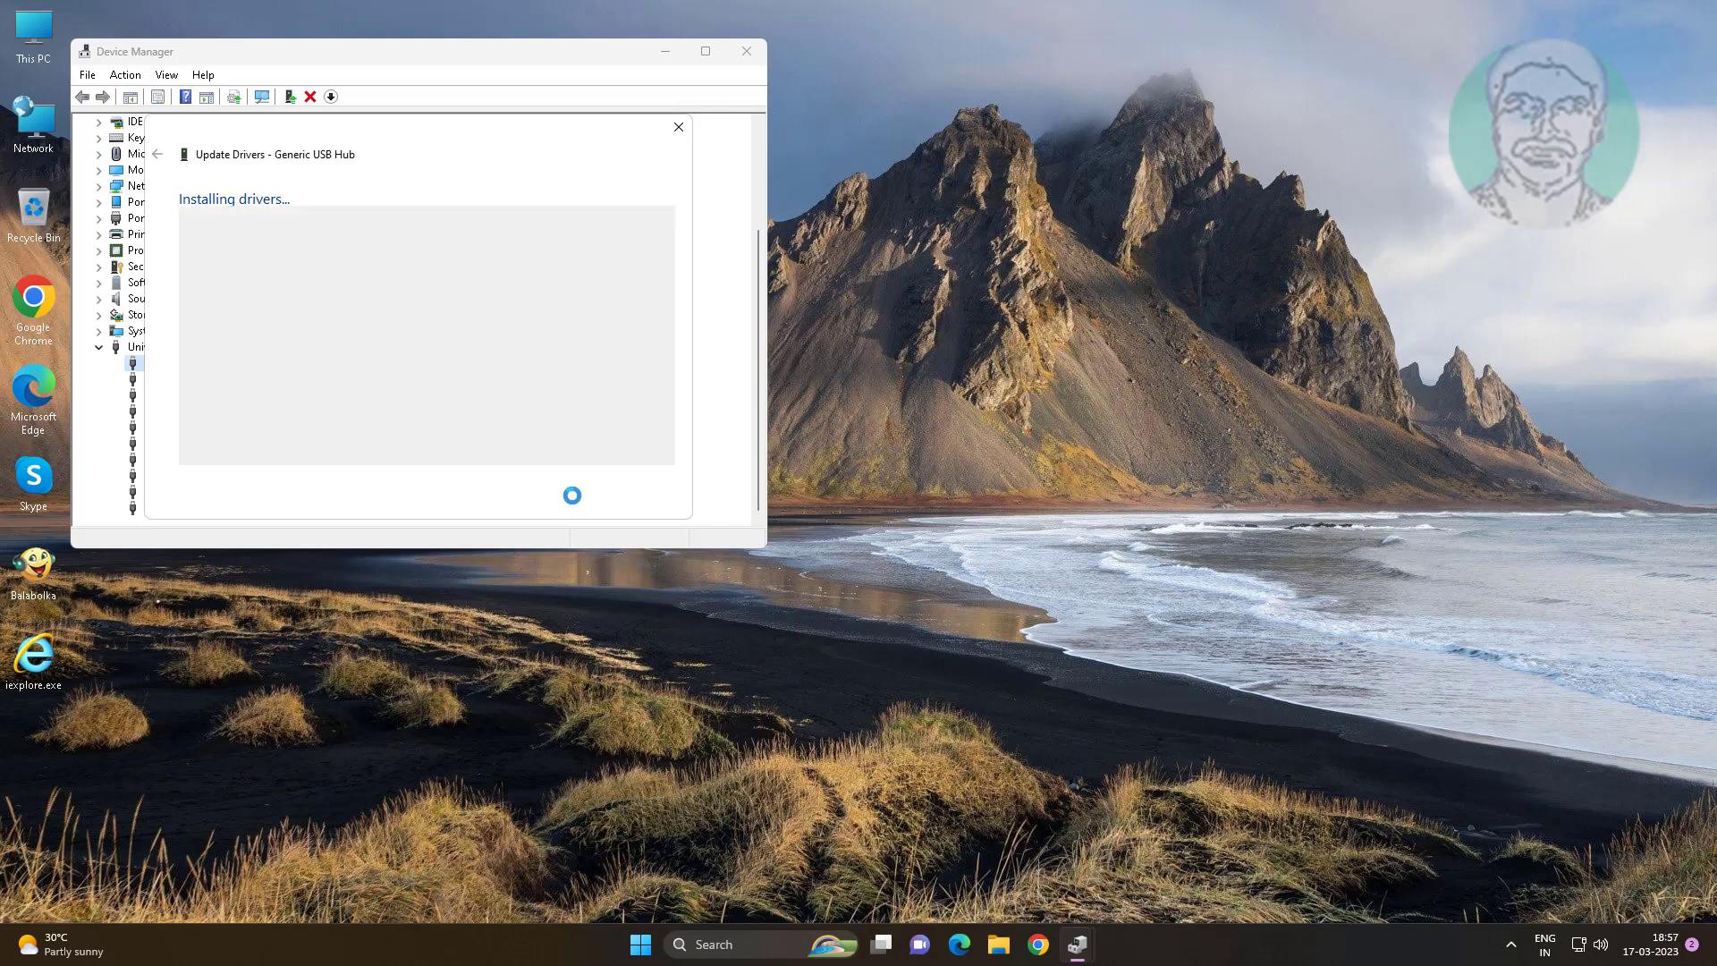
pyautogui.click(639, 501)
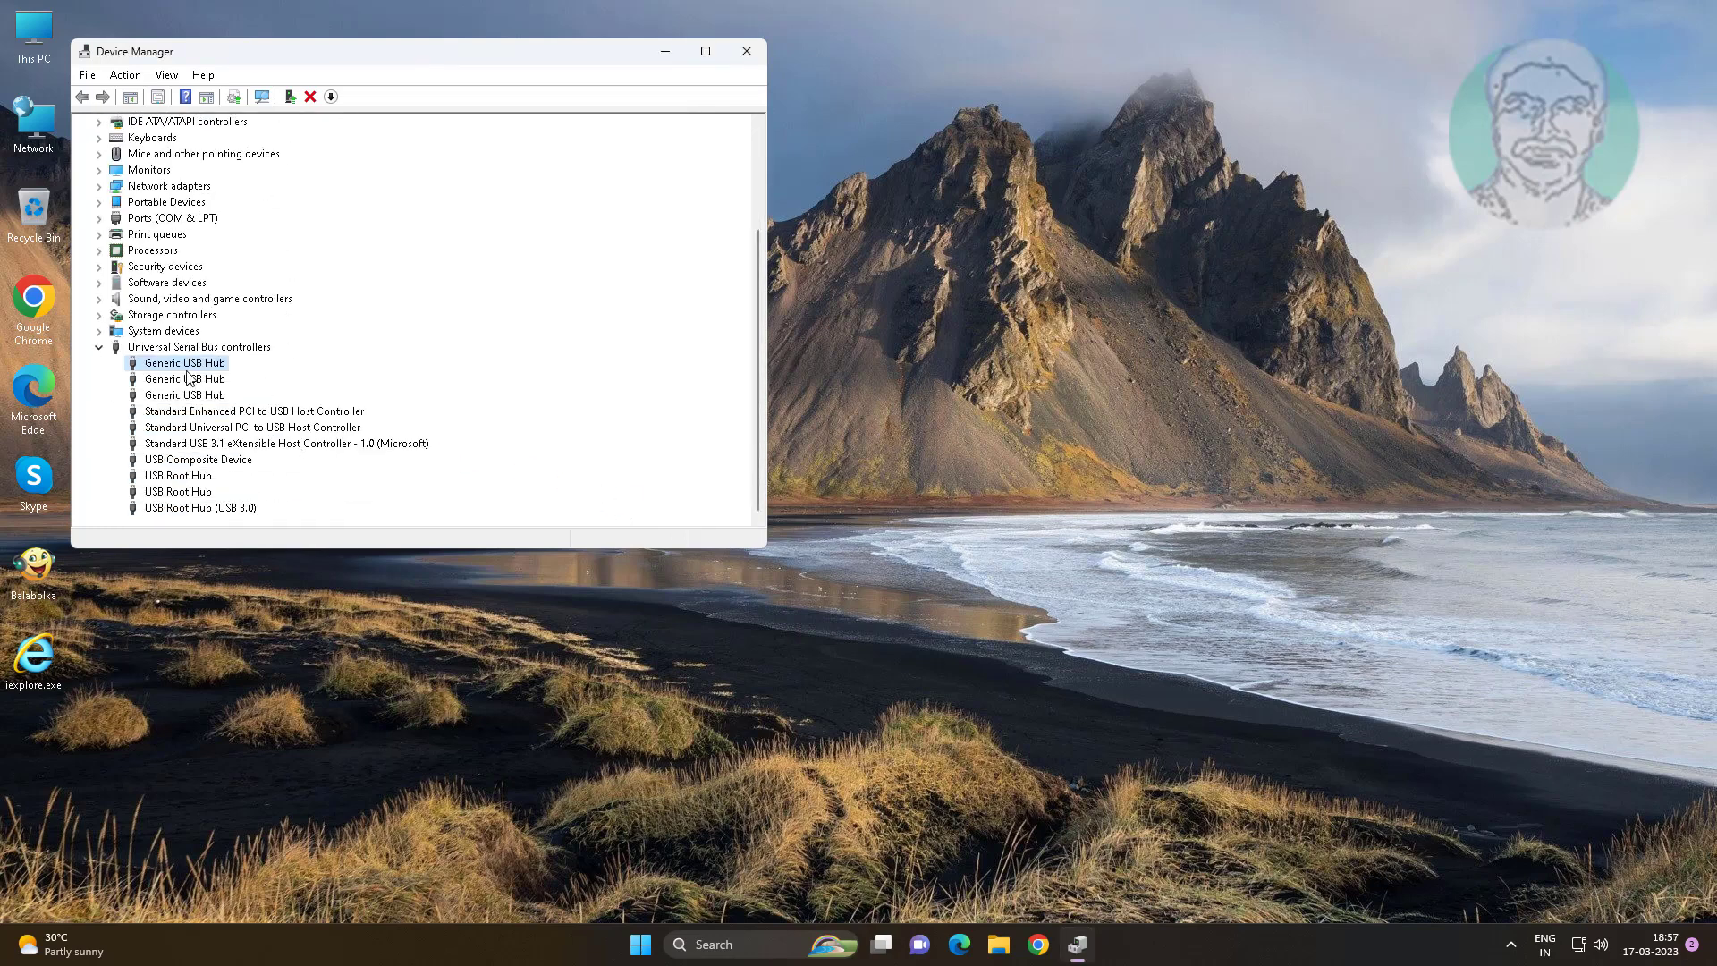
# - Update the second Generic USB Hub's driver manually from the list of drivers available on the computer
pyautogui.rightClick(206, 382)
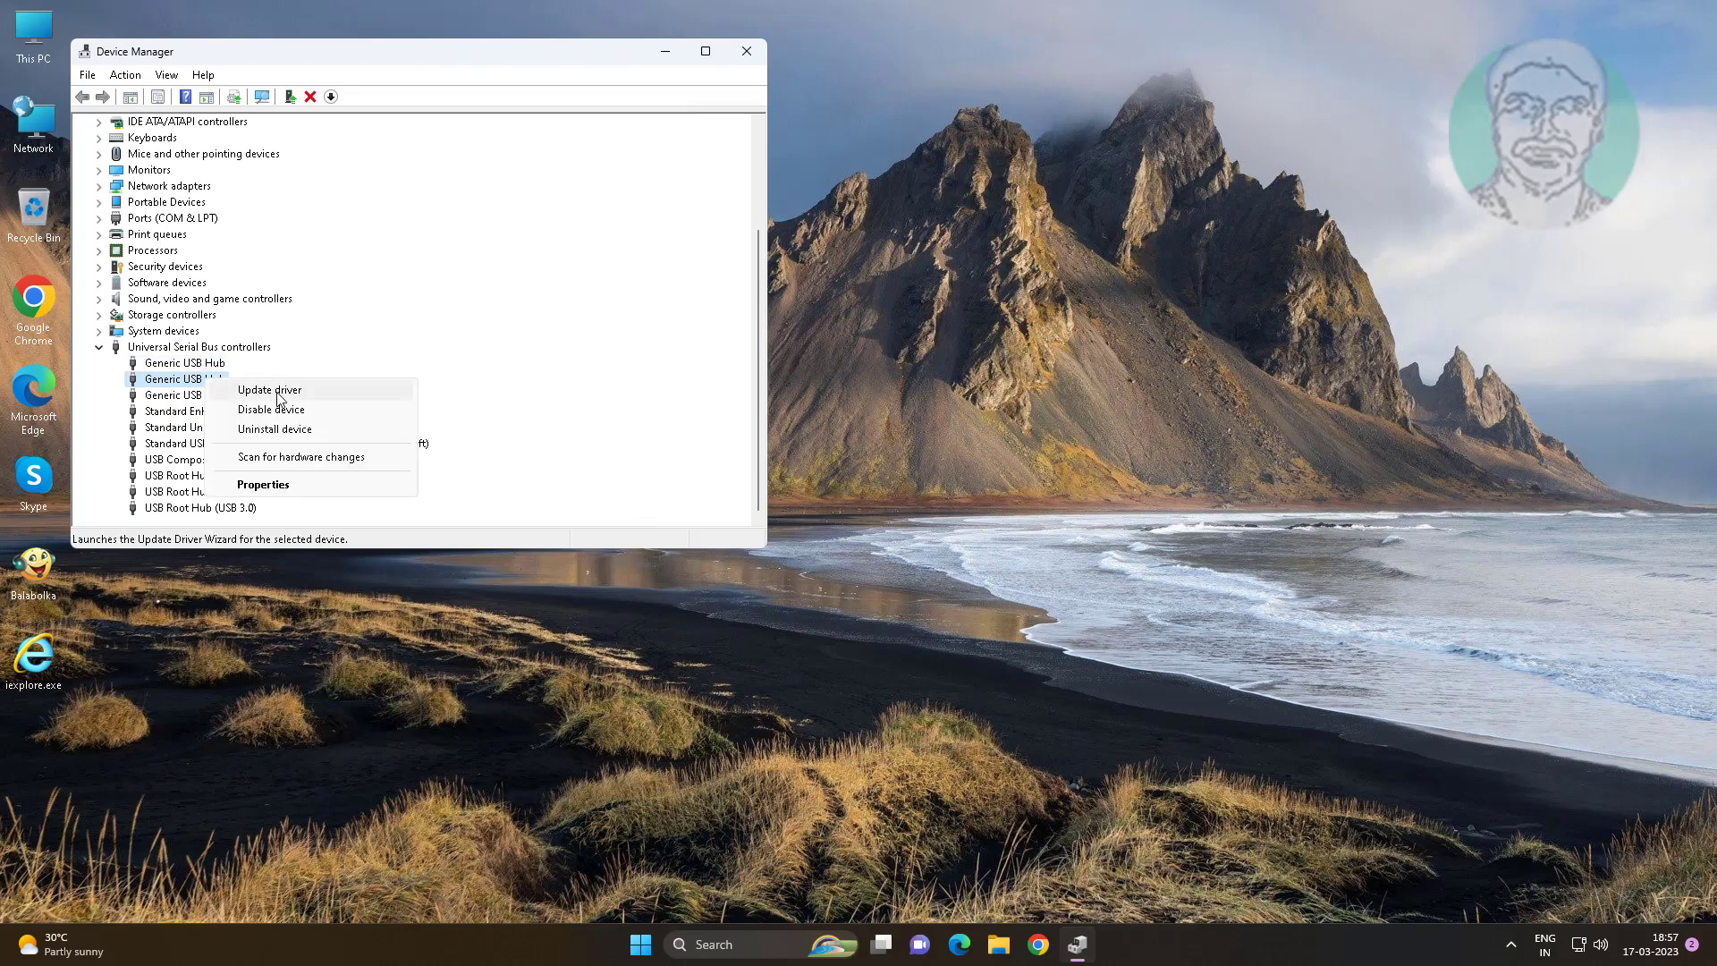
pyautogui.click(283, 391)
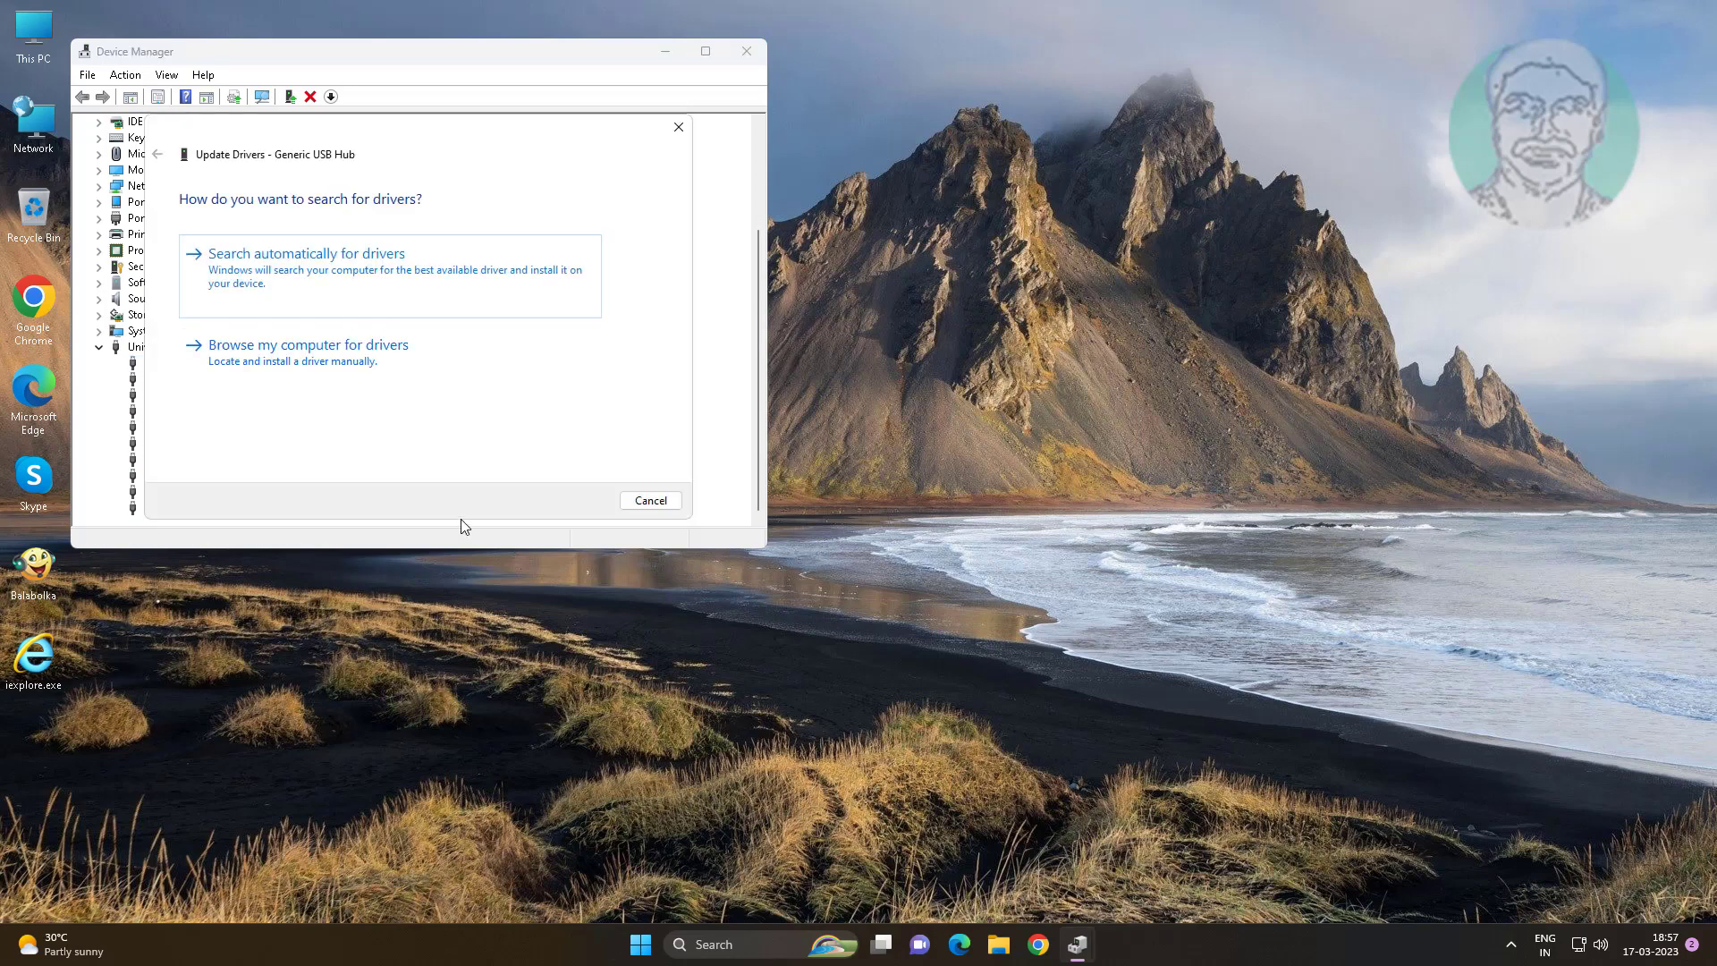
pyautogui.click(320, 358)
pyautogui.click(453, 413)
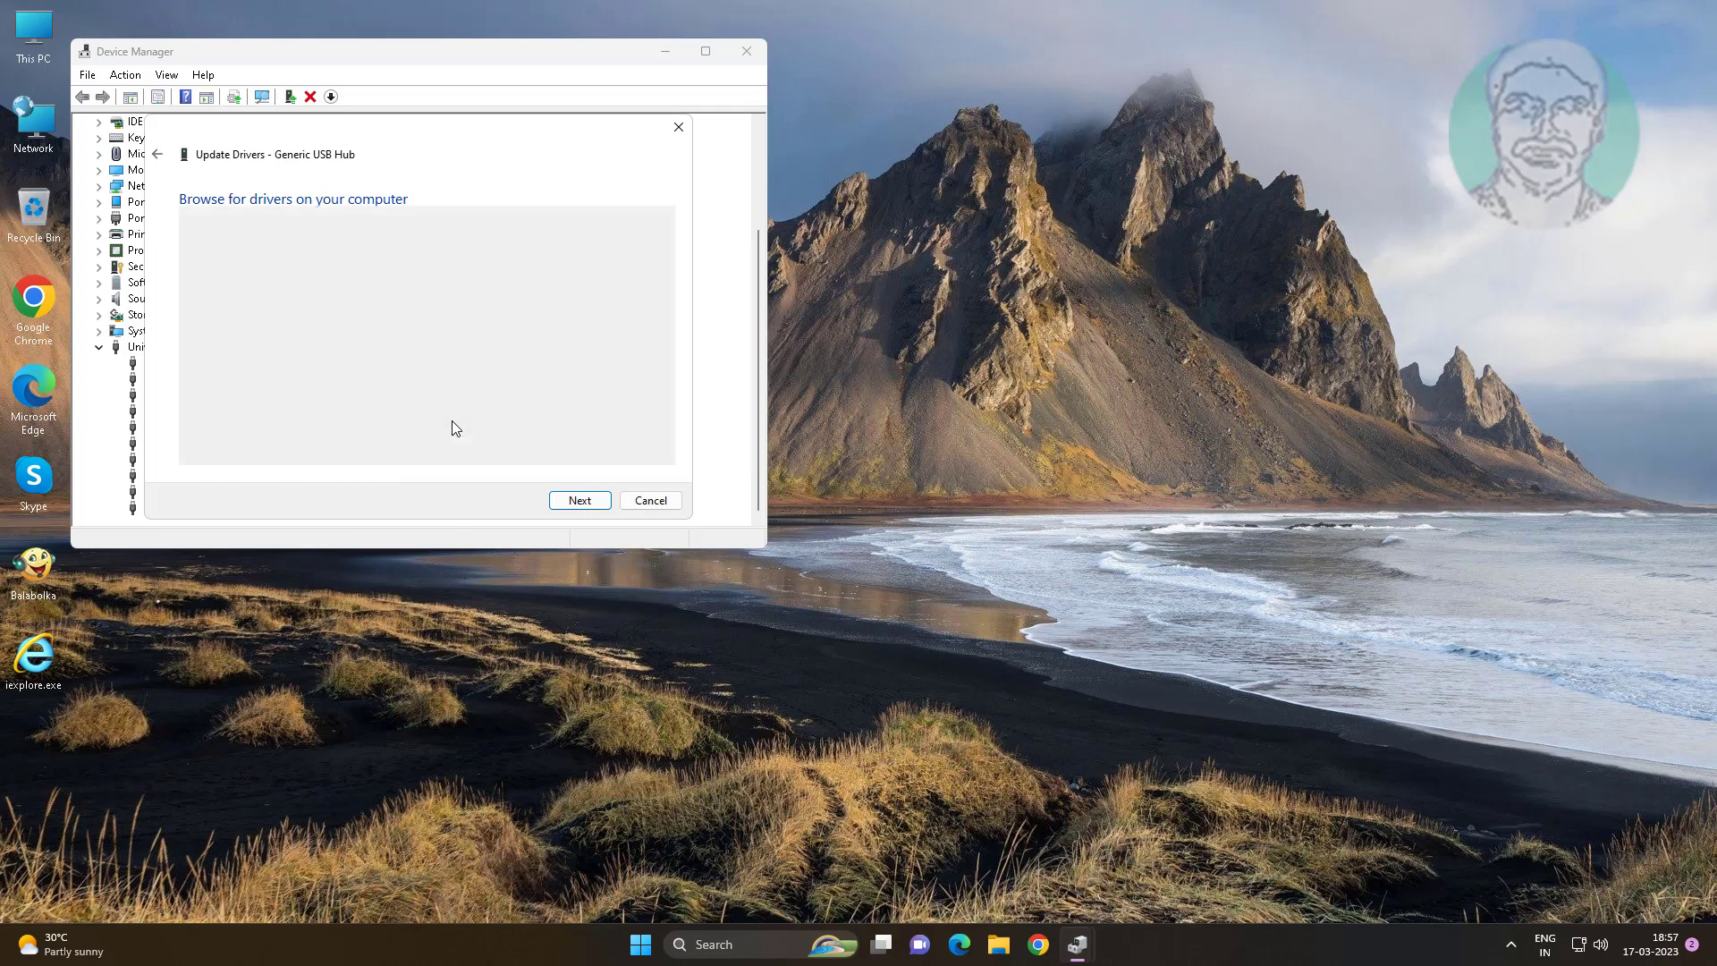
pyautogui.click(579, 501)
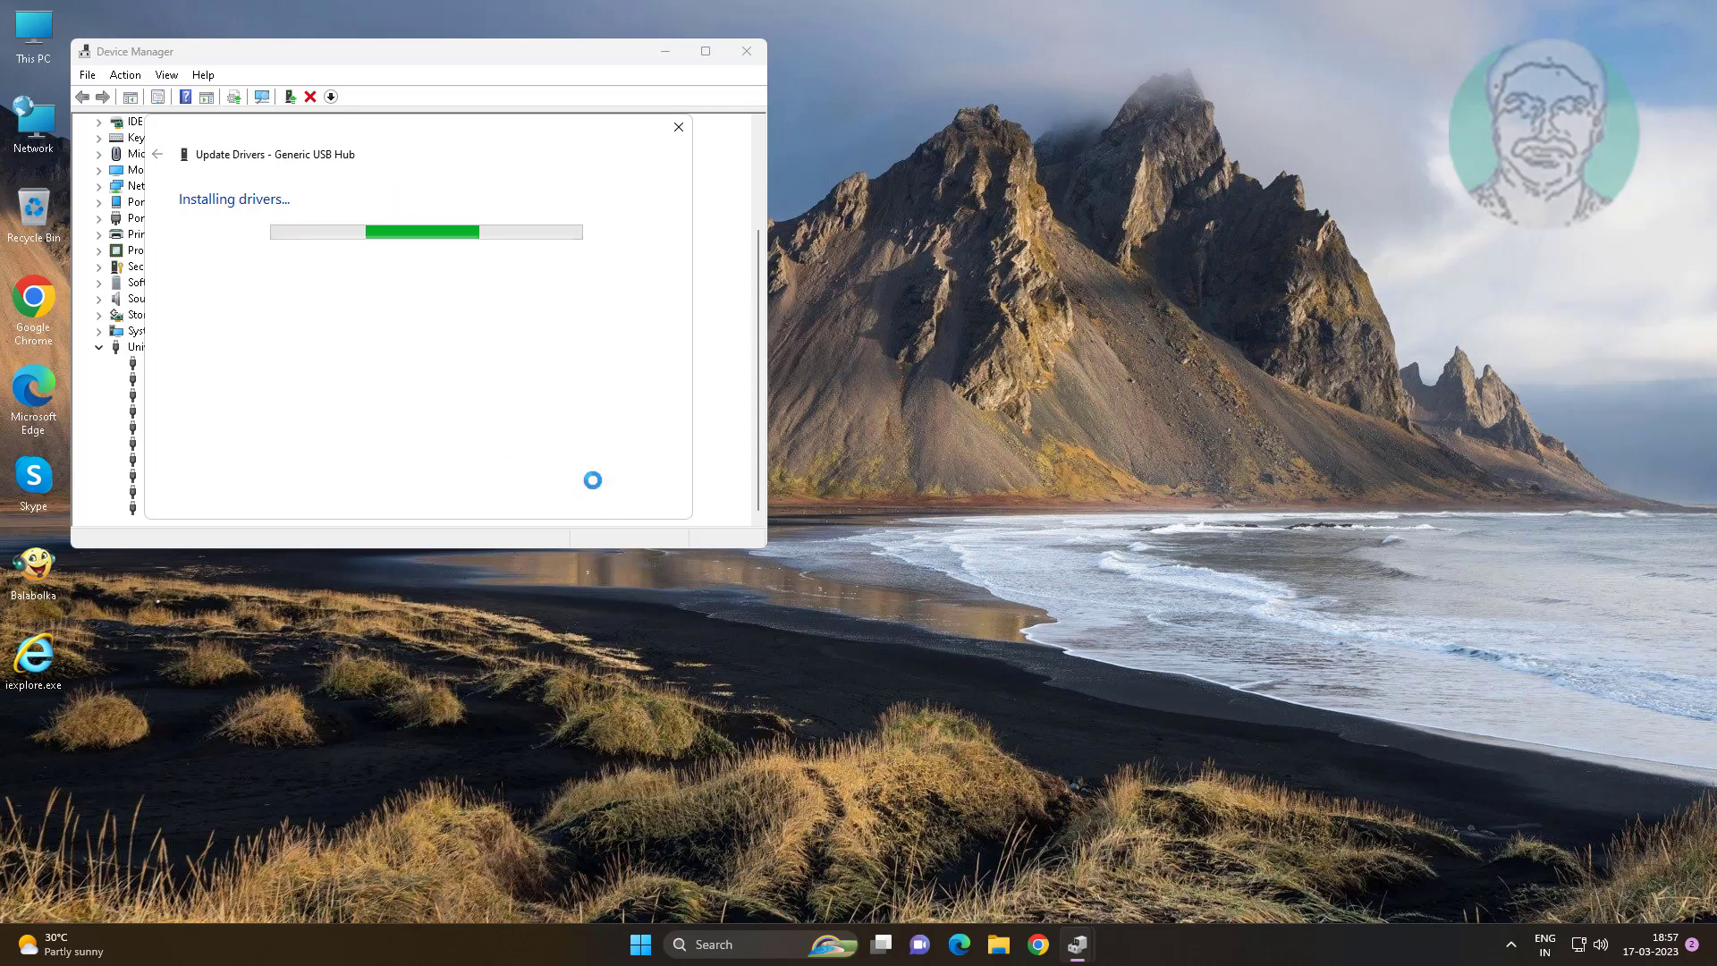
pyautogui.click(652, 501)
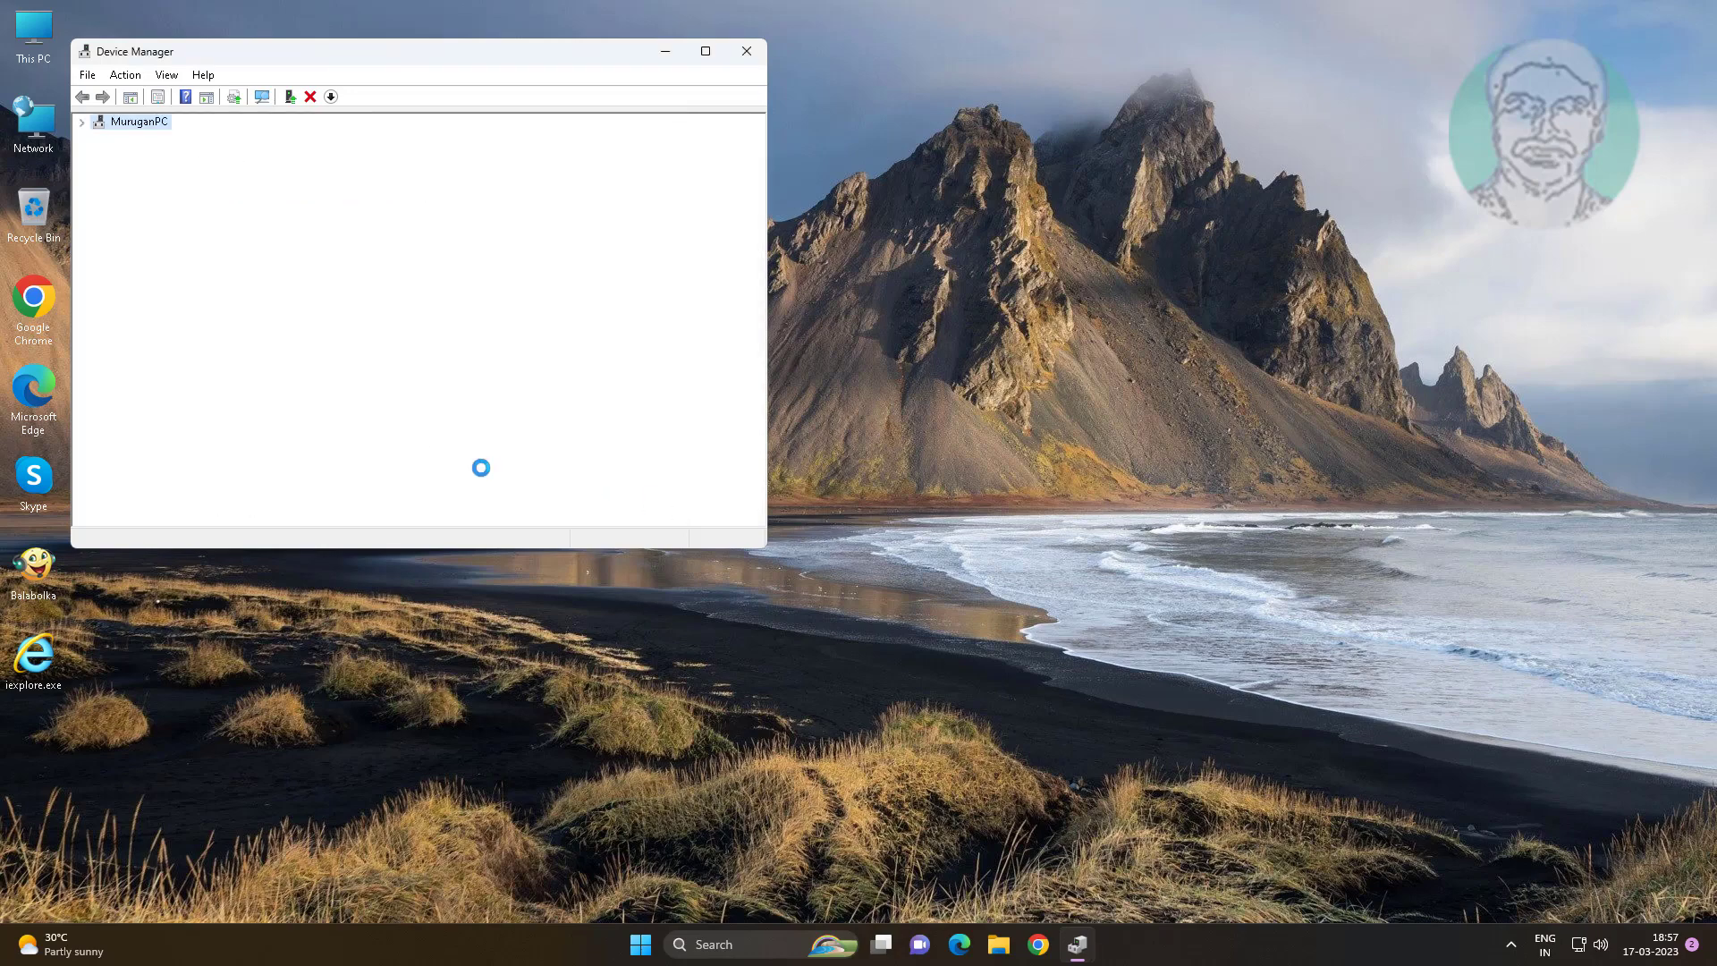
# - Update the third Generic USB Hub by installing the Generic USB Hub model from the computer's available drivers
pyautogui.scroll(-3, 313, 470)
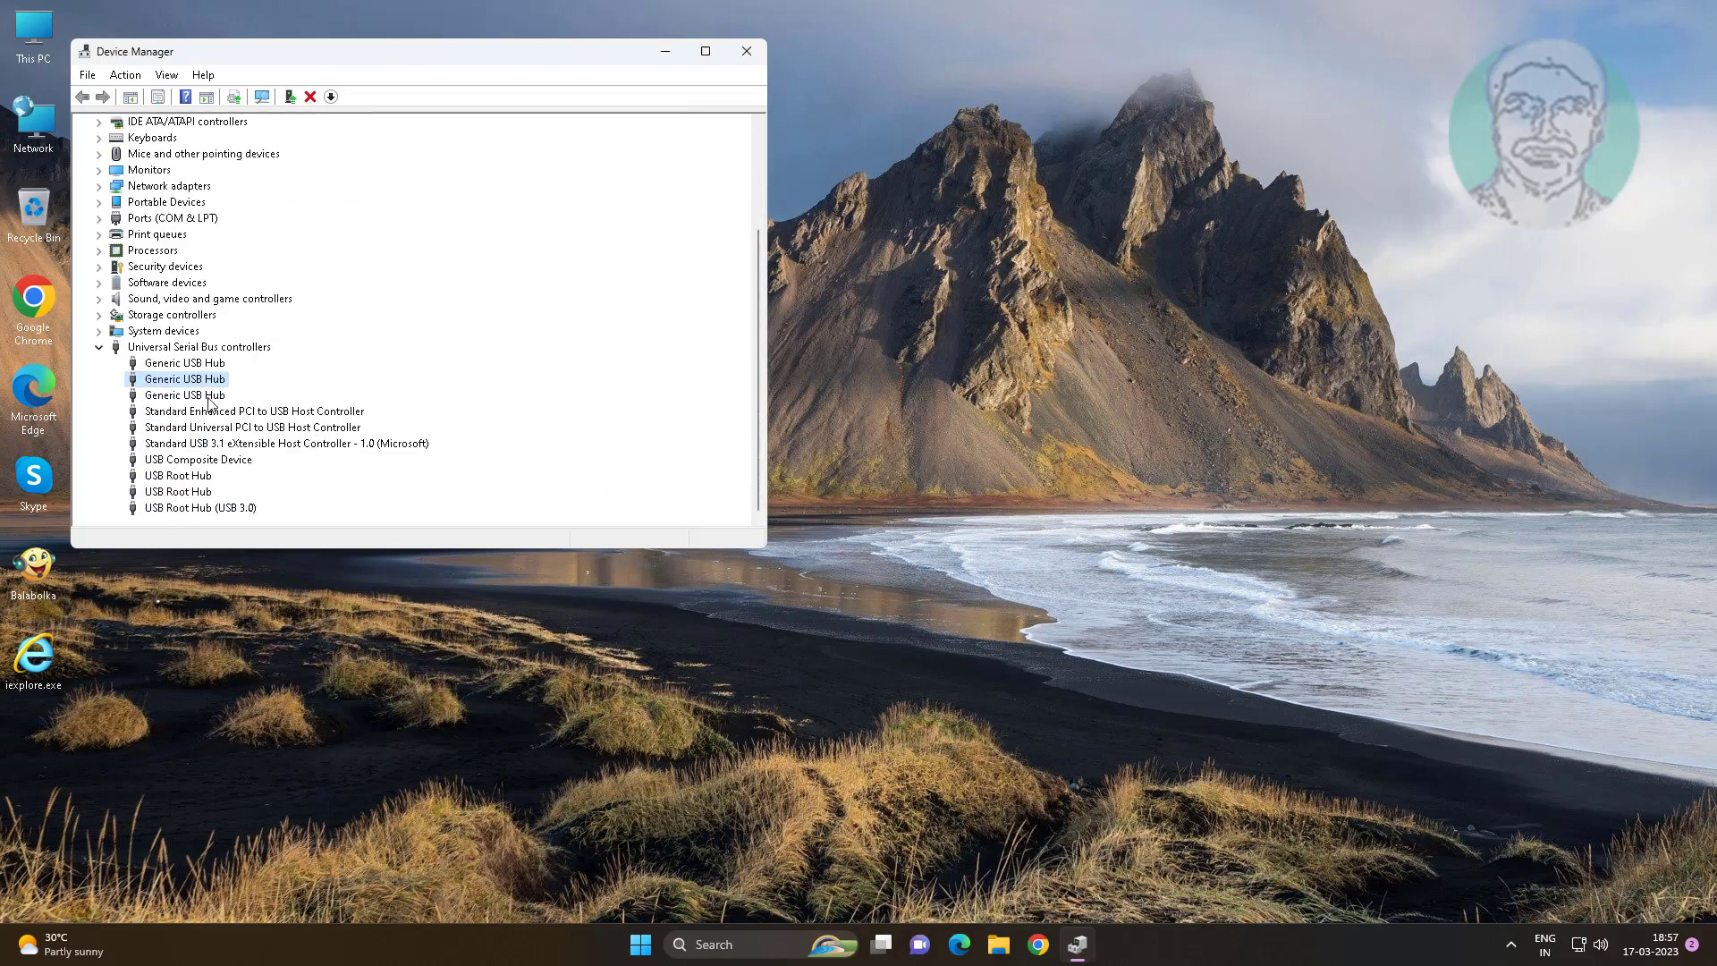
pyautogui.click(206, 397)
pyautogui.rightClick(215, 400)
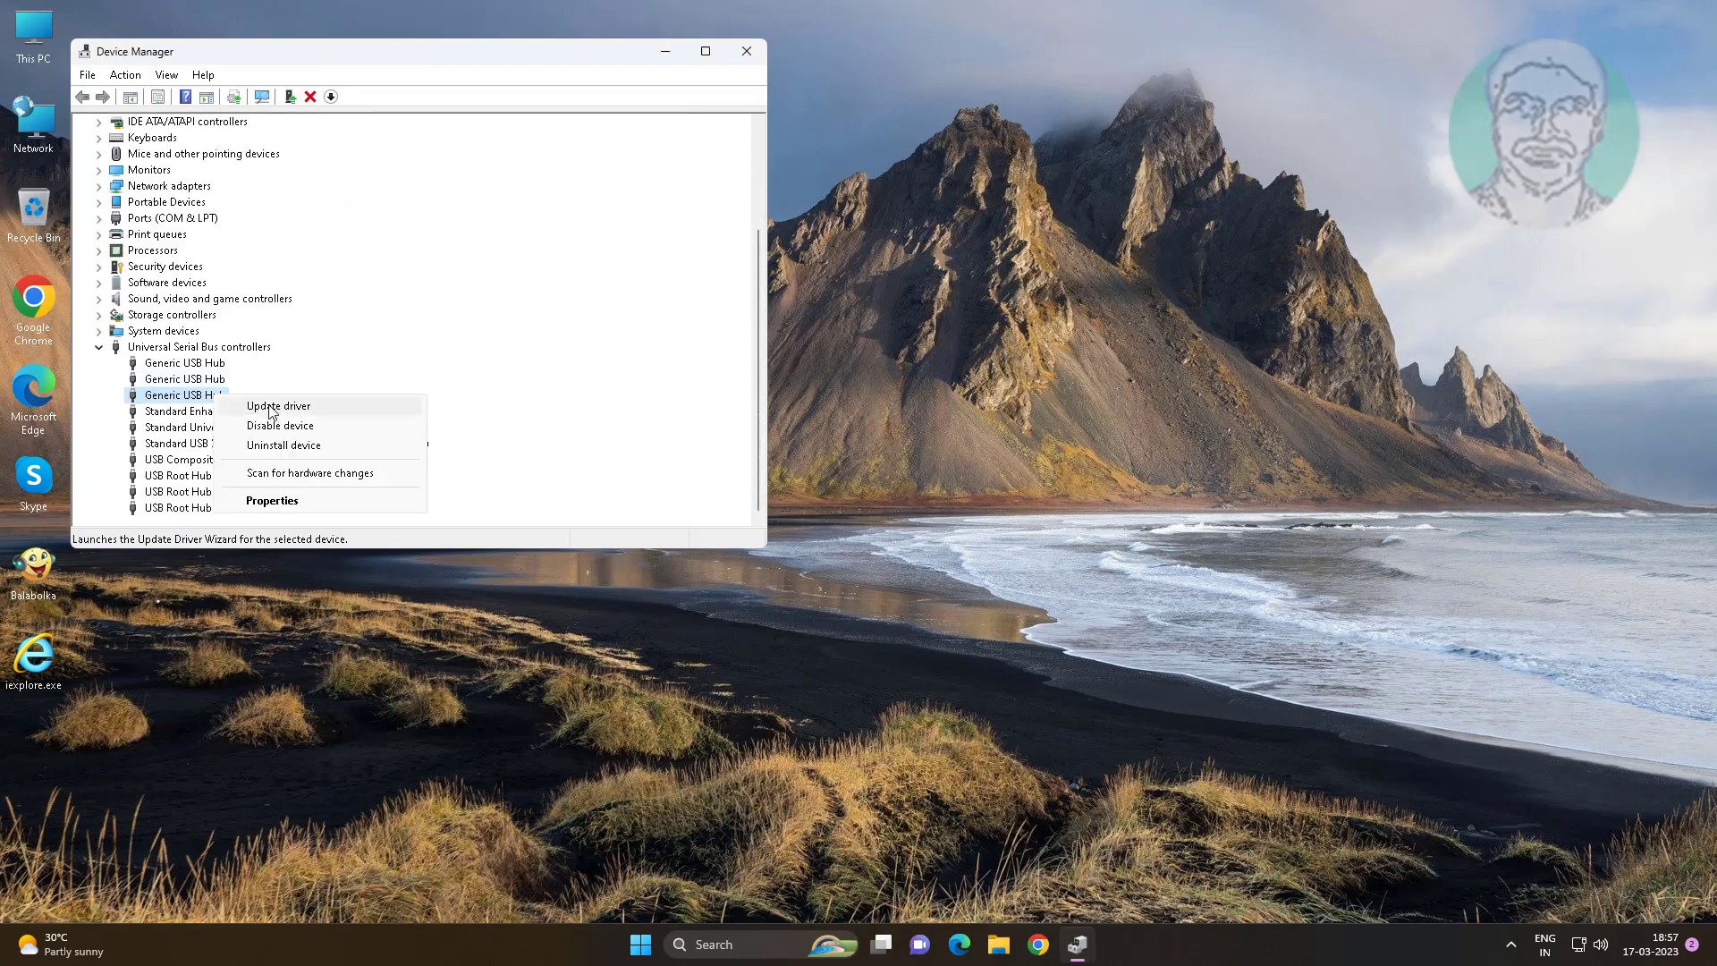
pyautogui.click(268, 402)
pyautogui.click(324, 349)
pyautogui.click(358, 412)
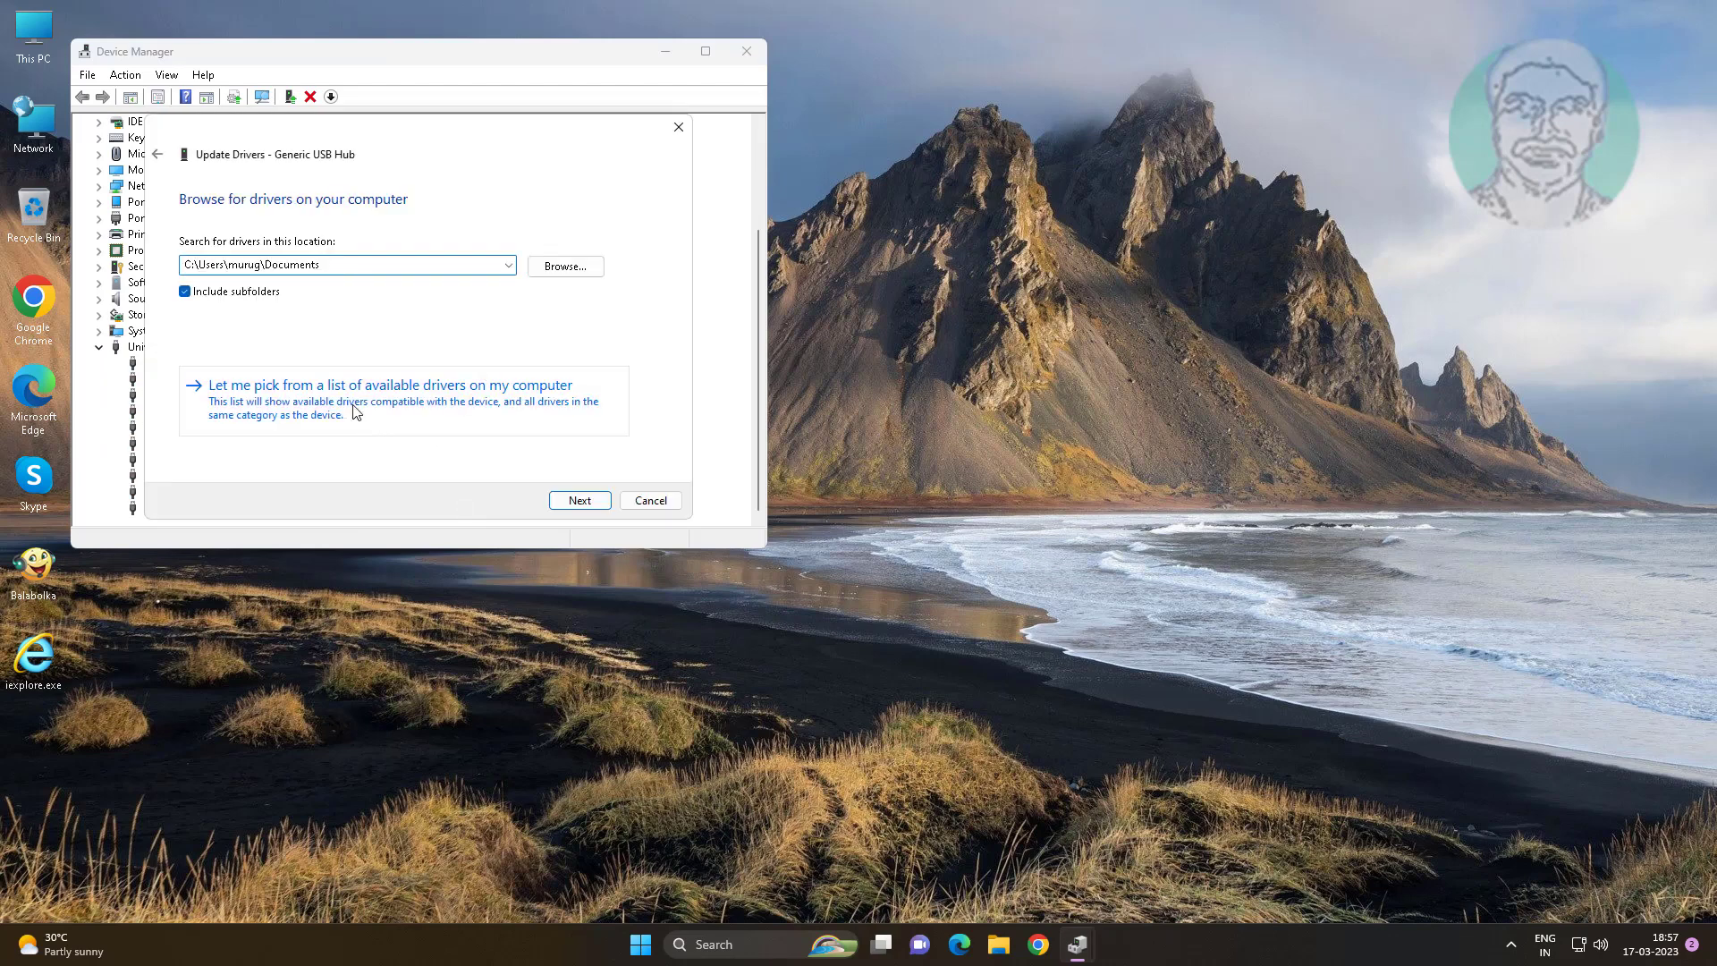
pyautogui.click(263, 358)
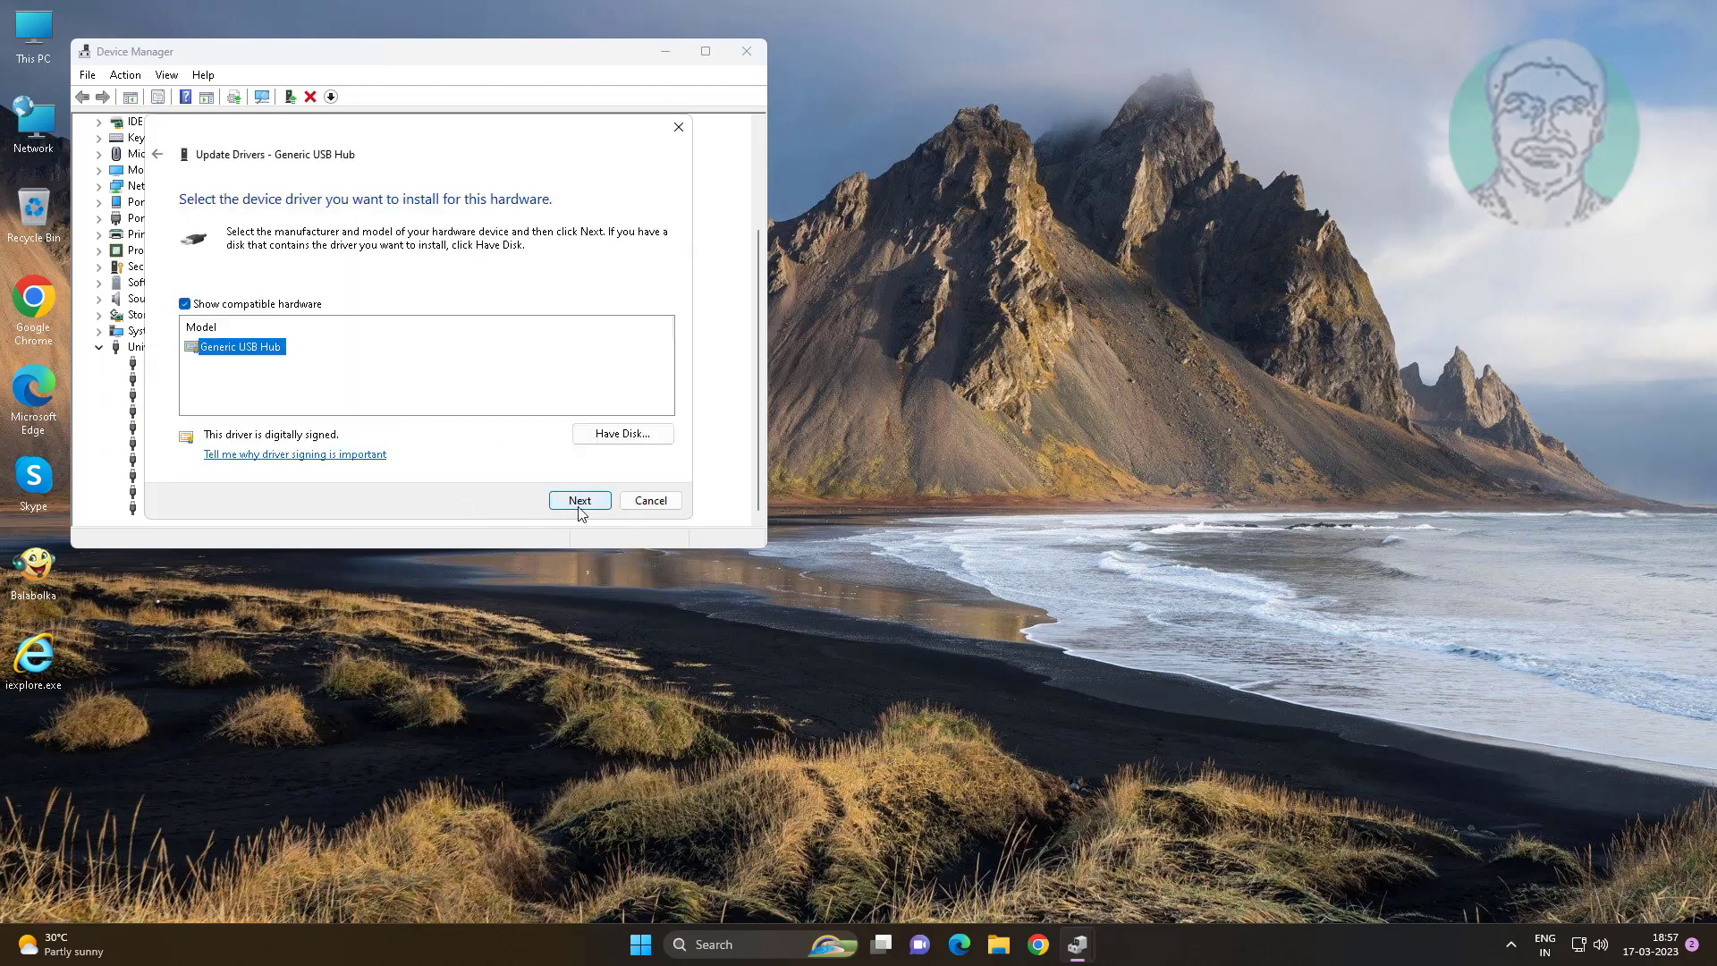
pyautogui.click(578, 502)
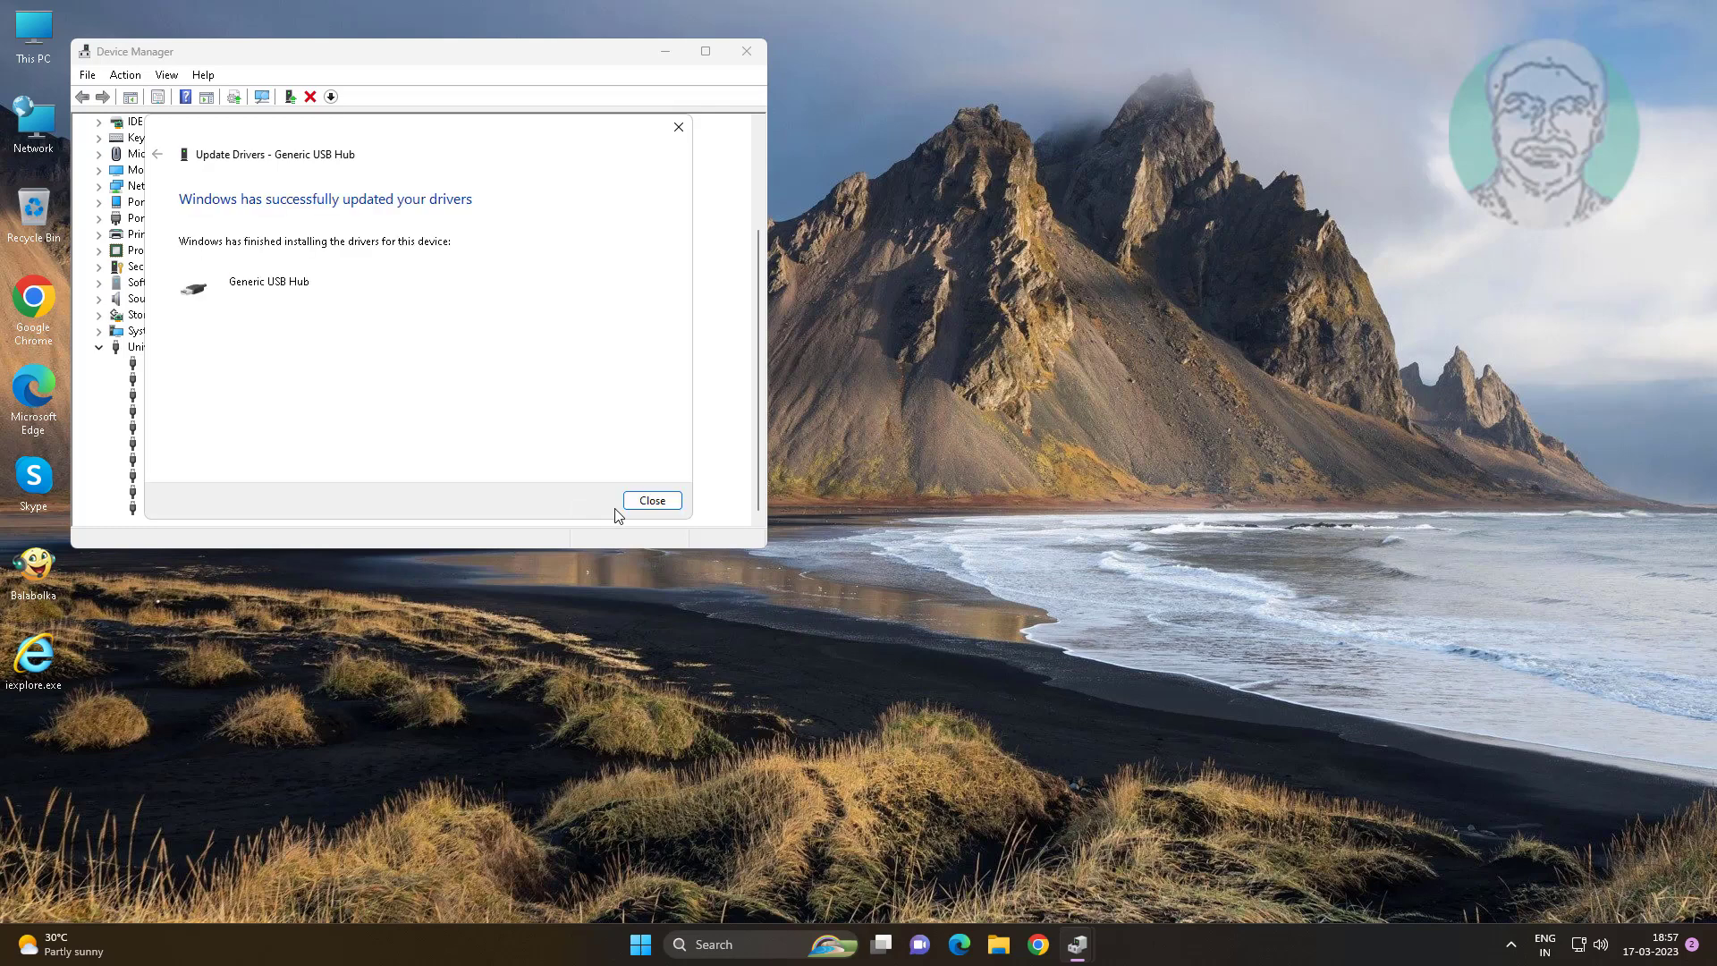
pyautogui.click(637, 502)
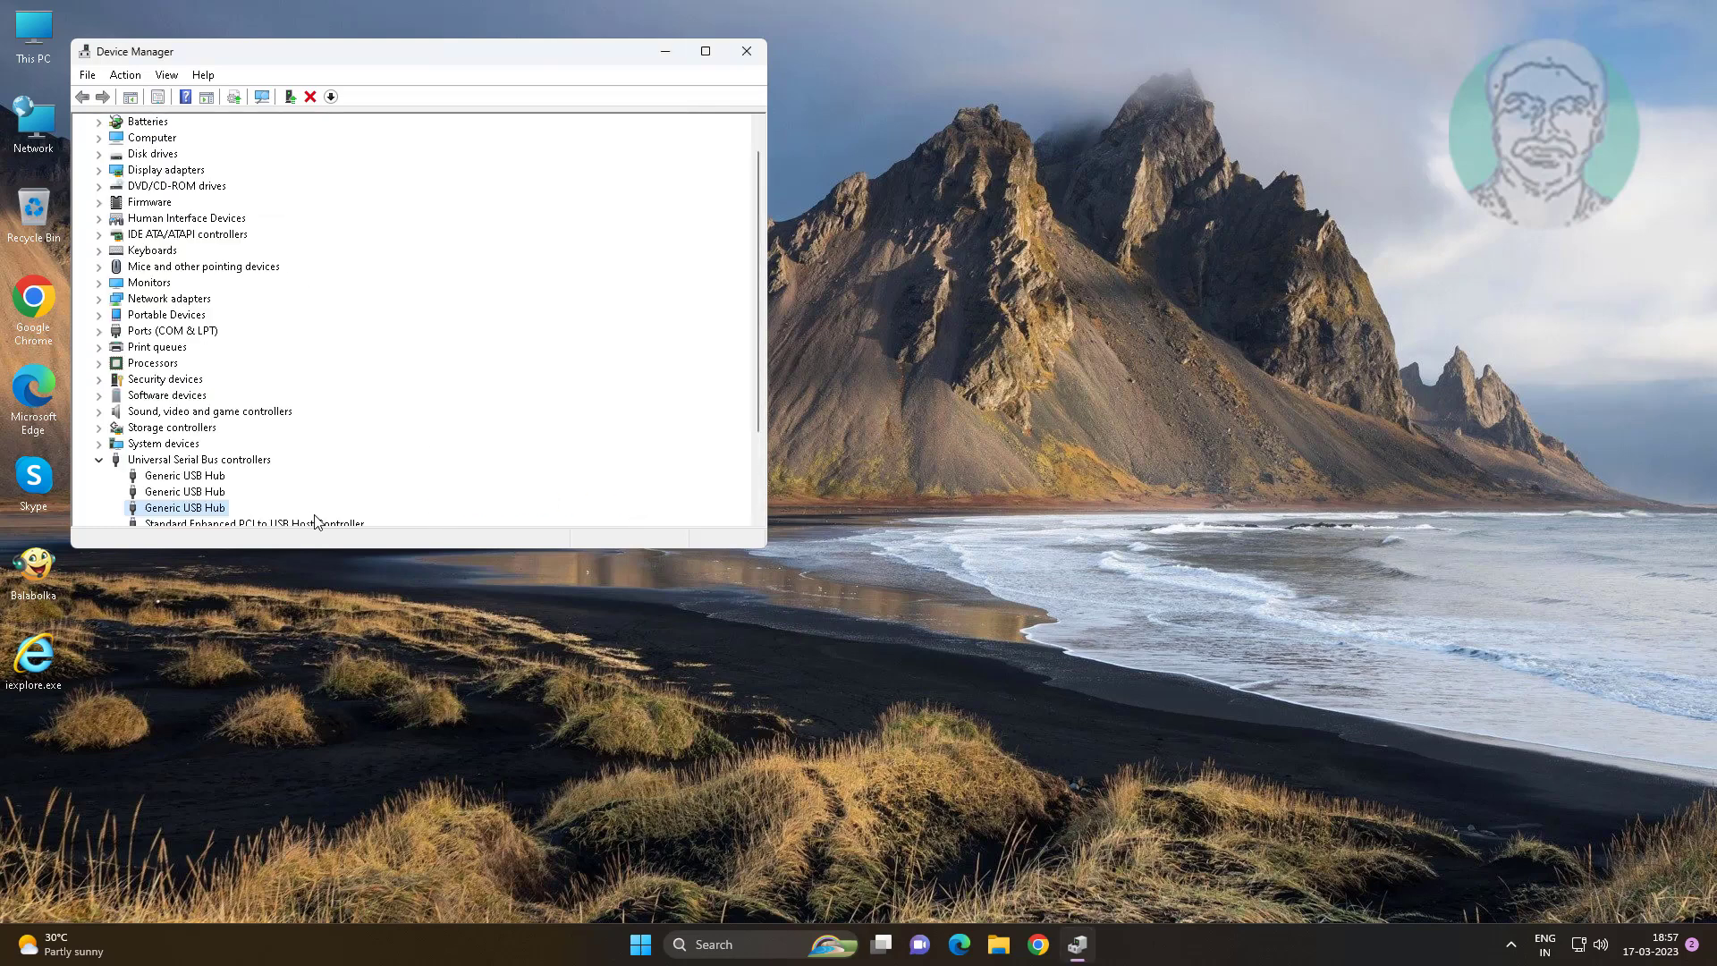
# - Update the Standard Enhanced PCI to USB Host Controller driver from the computer's list of available drivers
pyautogui.rightClick(290, 413)
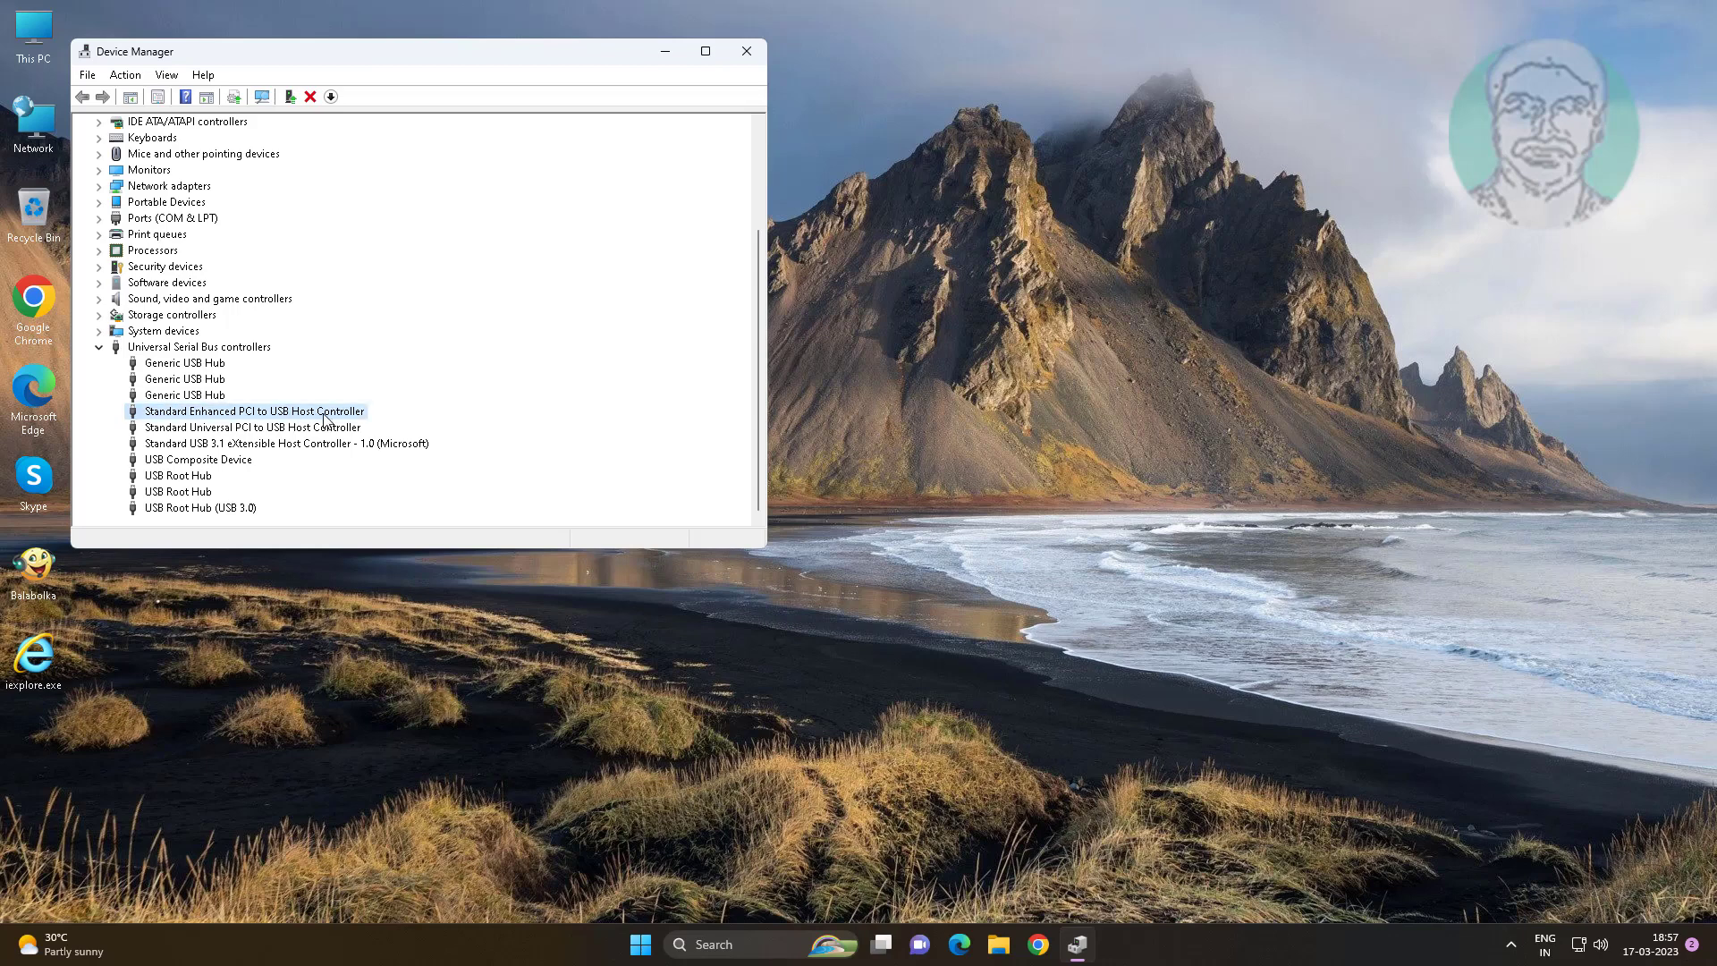
pyautogui.click(375, 426)
pyautogui.click(298, 358)
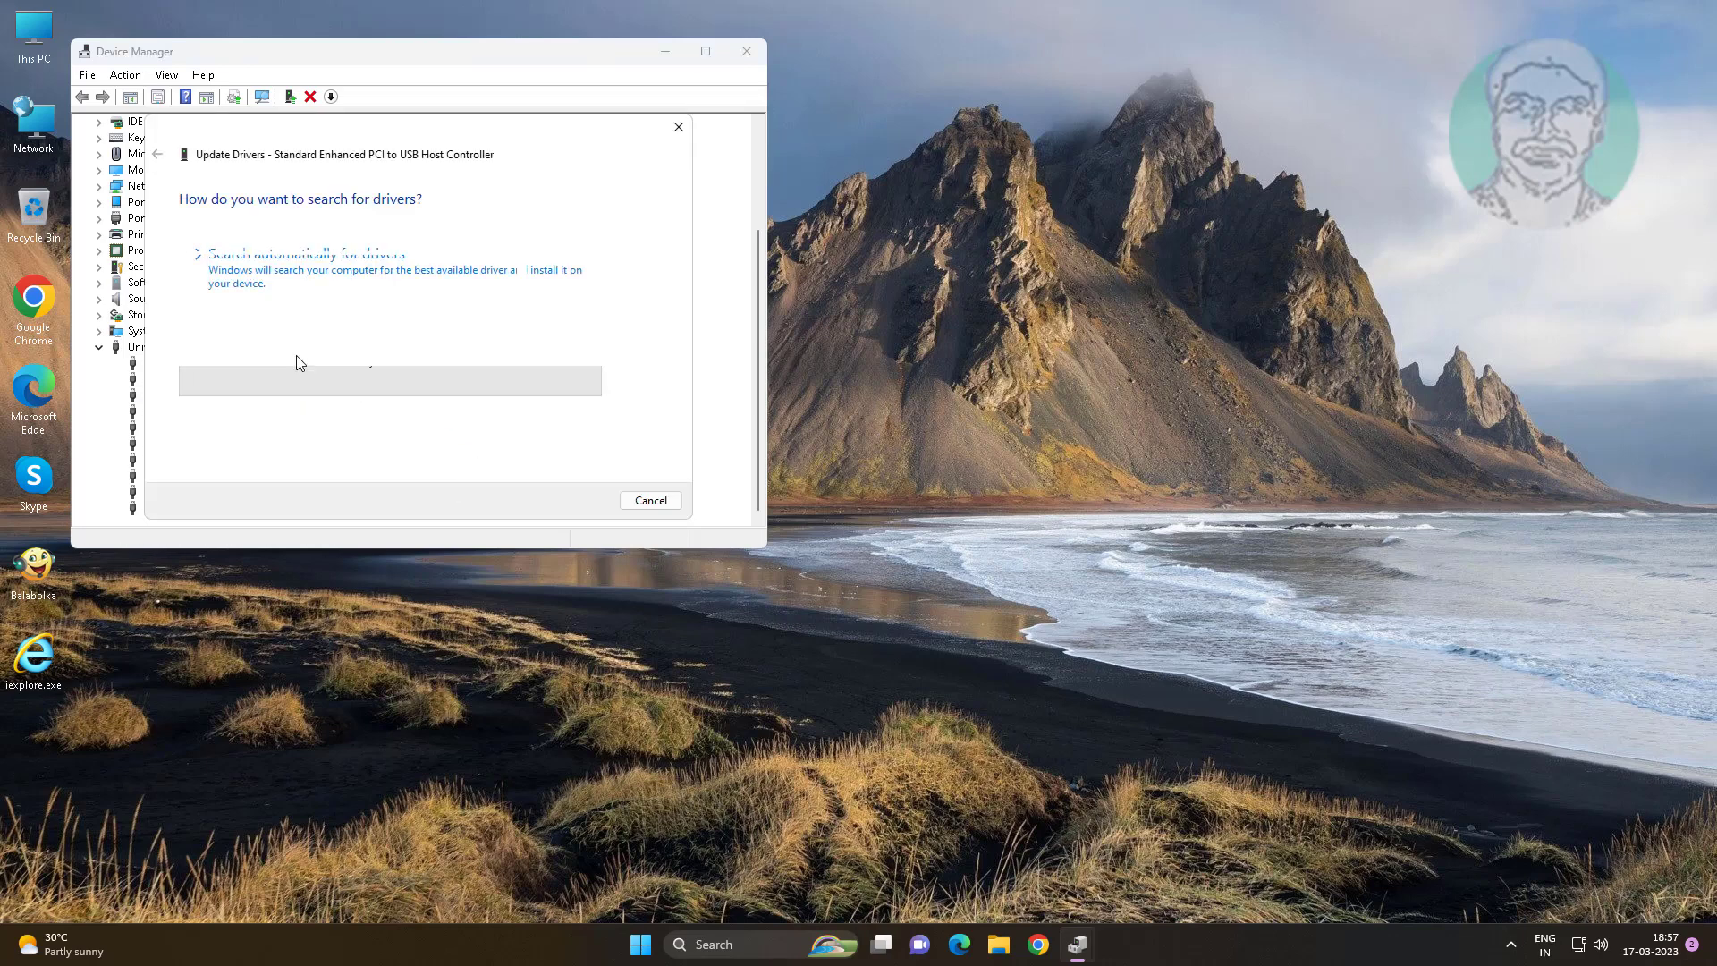
pyautogui.click(324, 399)
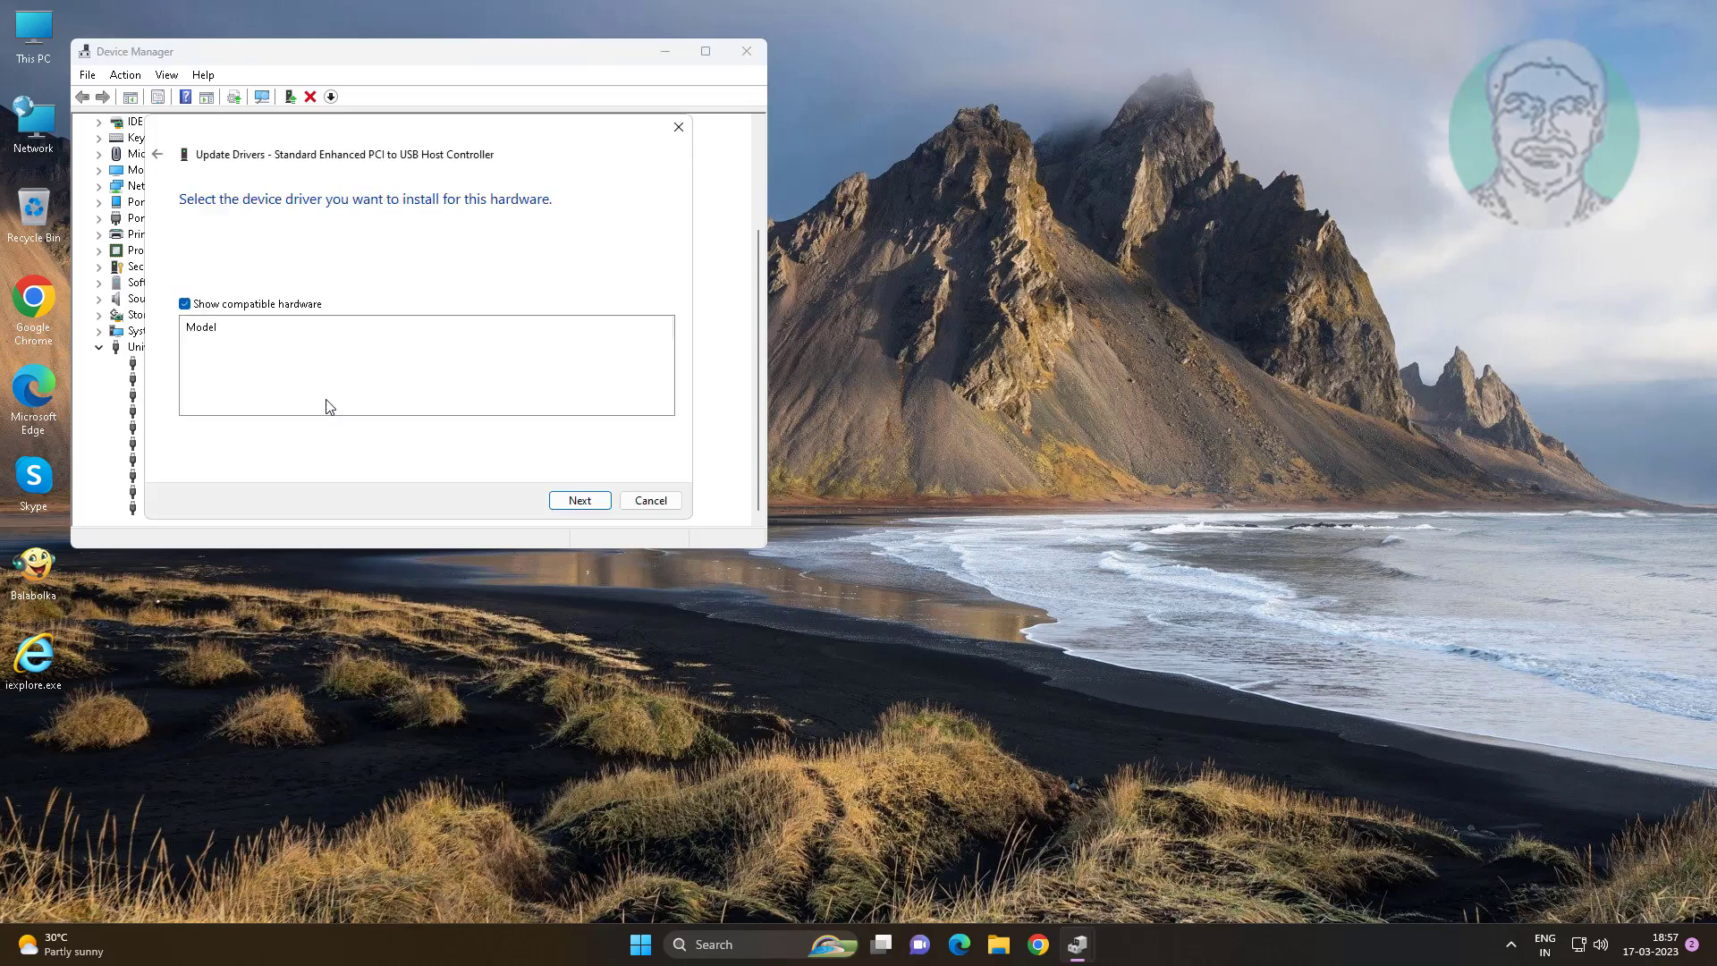
pyautogui.click(580, 501)
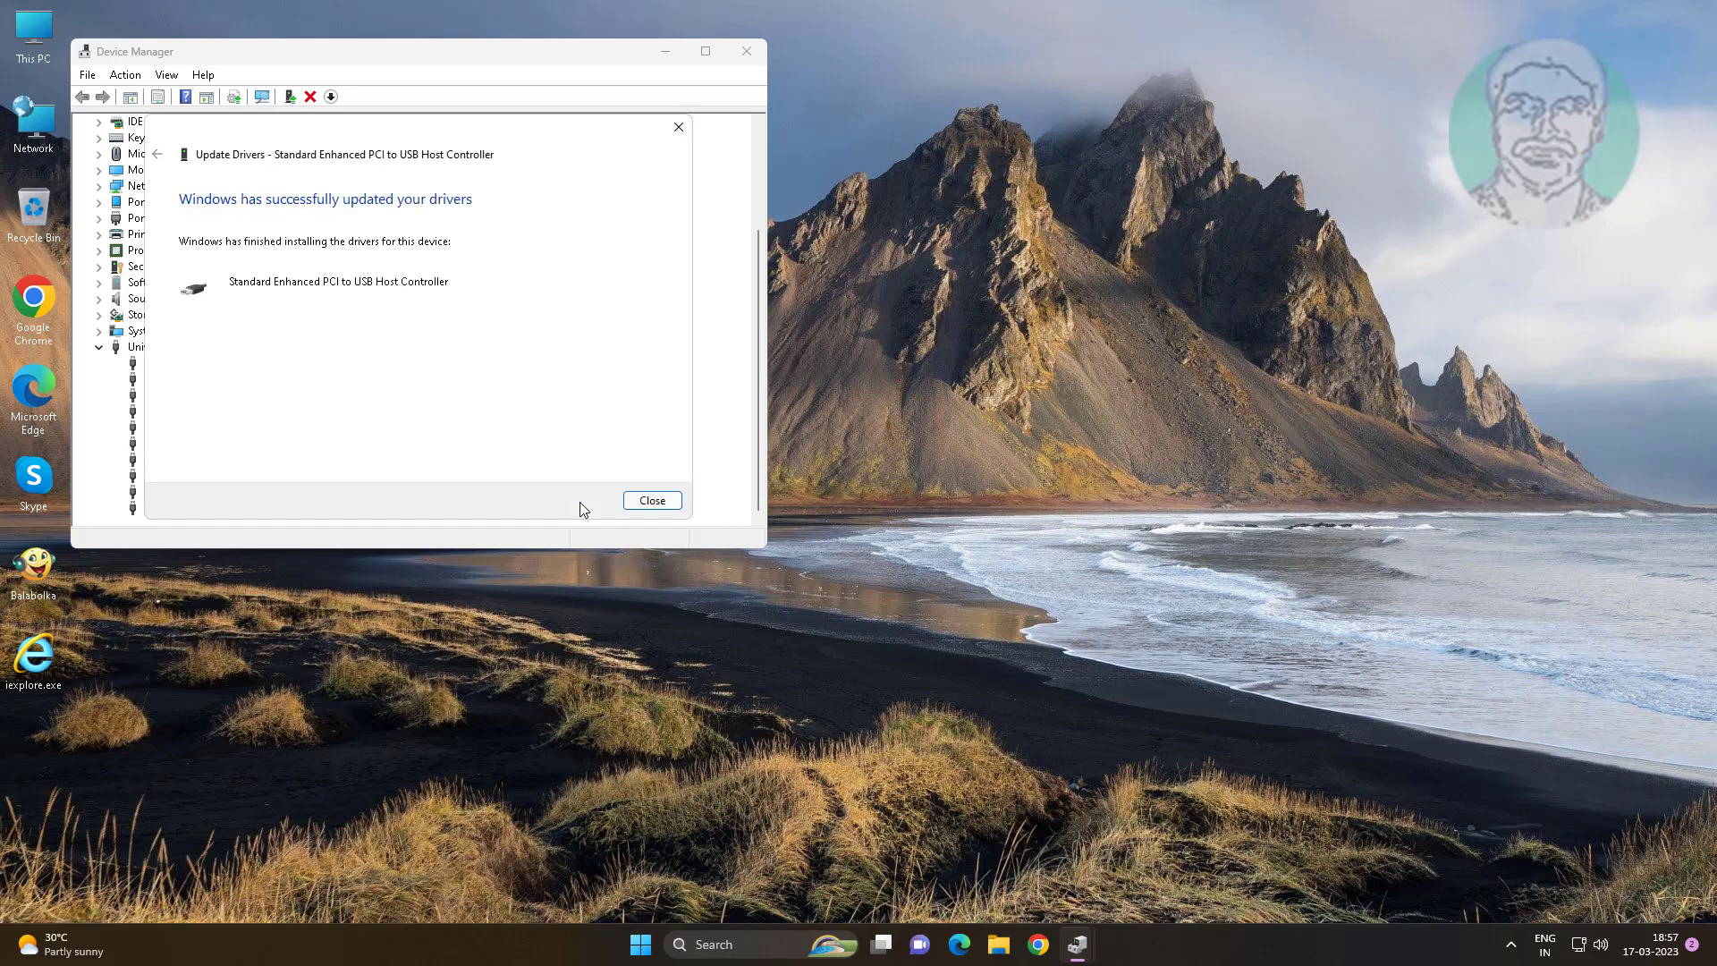
pyautogui.click(652, 500)
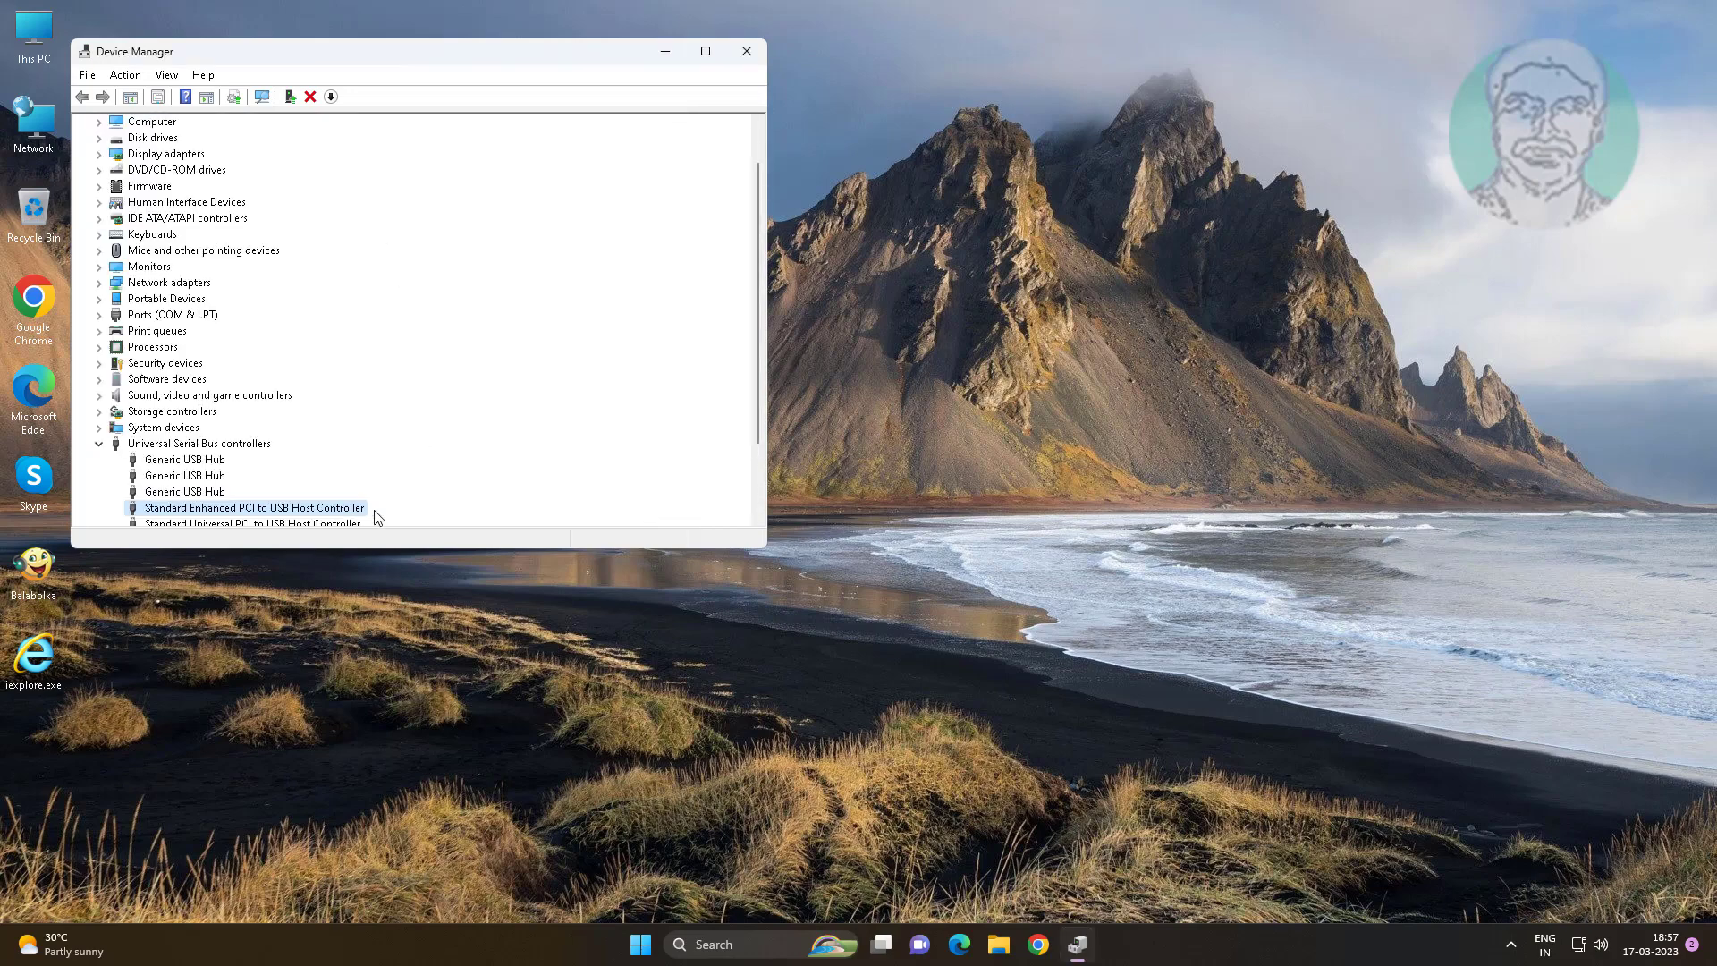
# - Update the Standard Universal PCI to USB Host Controller driver from the computer's list of available drivers
pyautogui.scroll(-2, 376, 517)
pyautogui.rightClick(348, 428)
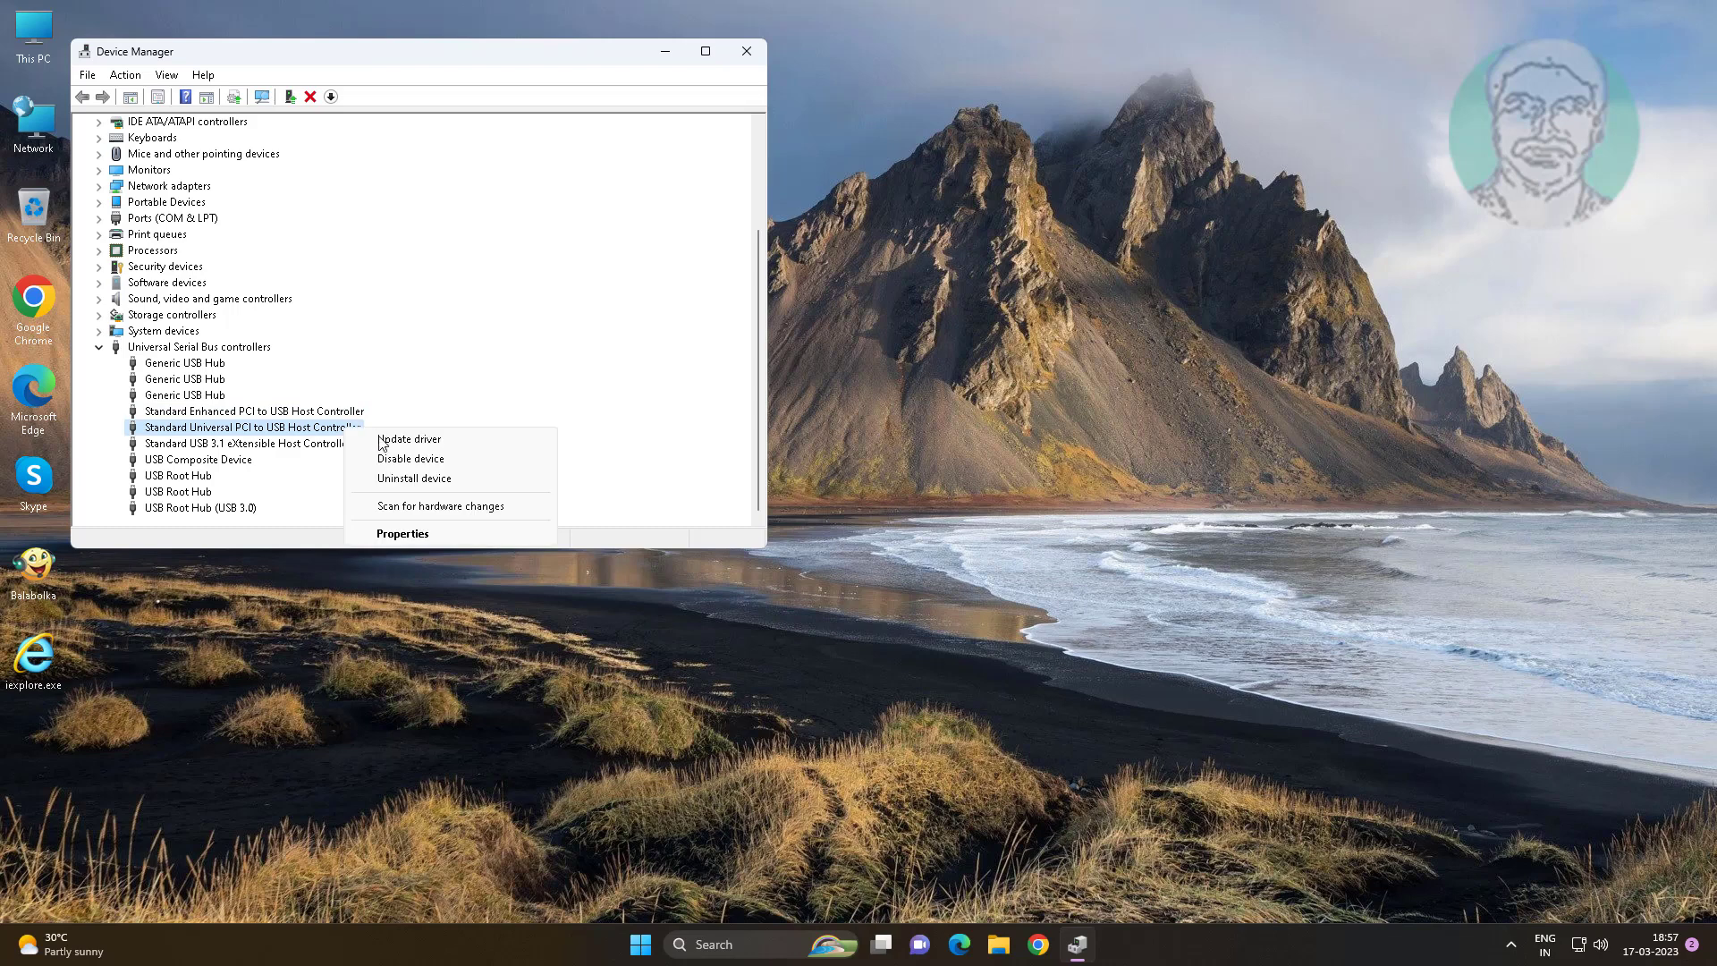
pyautogui.click(383, 440)
pyautogui.click(353, 394)
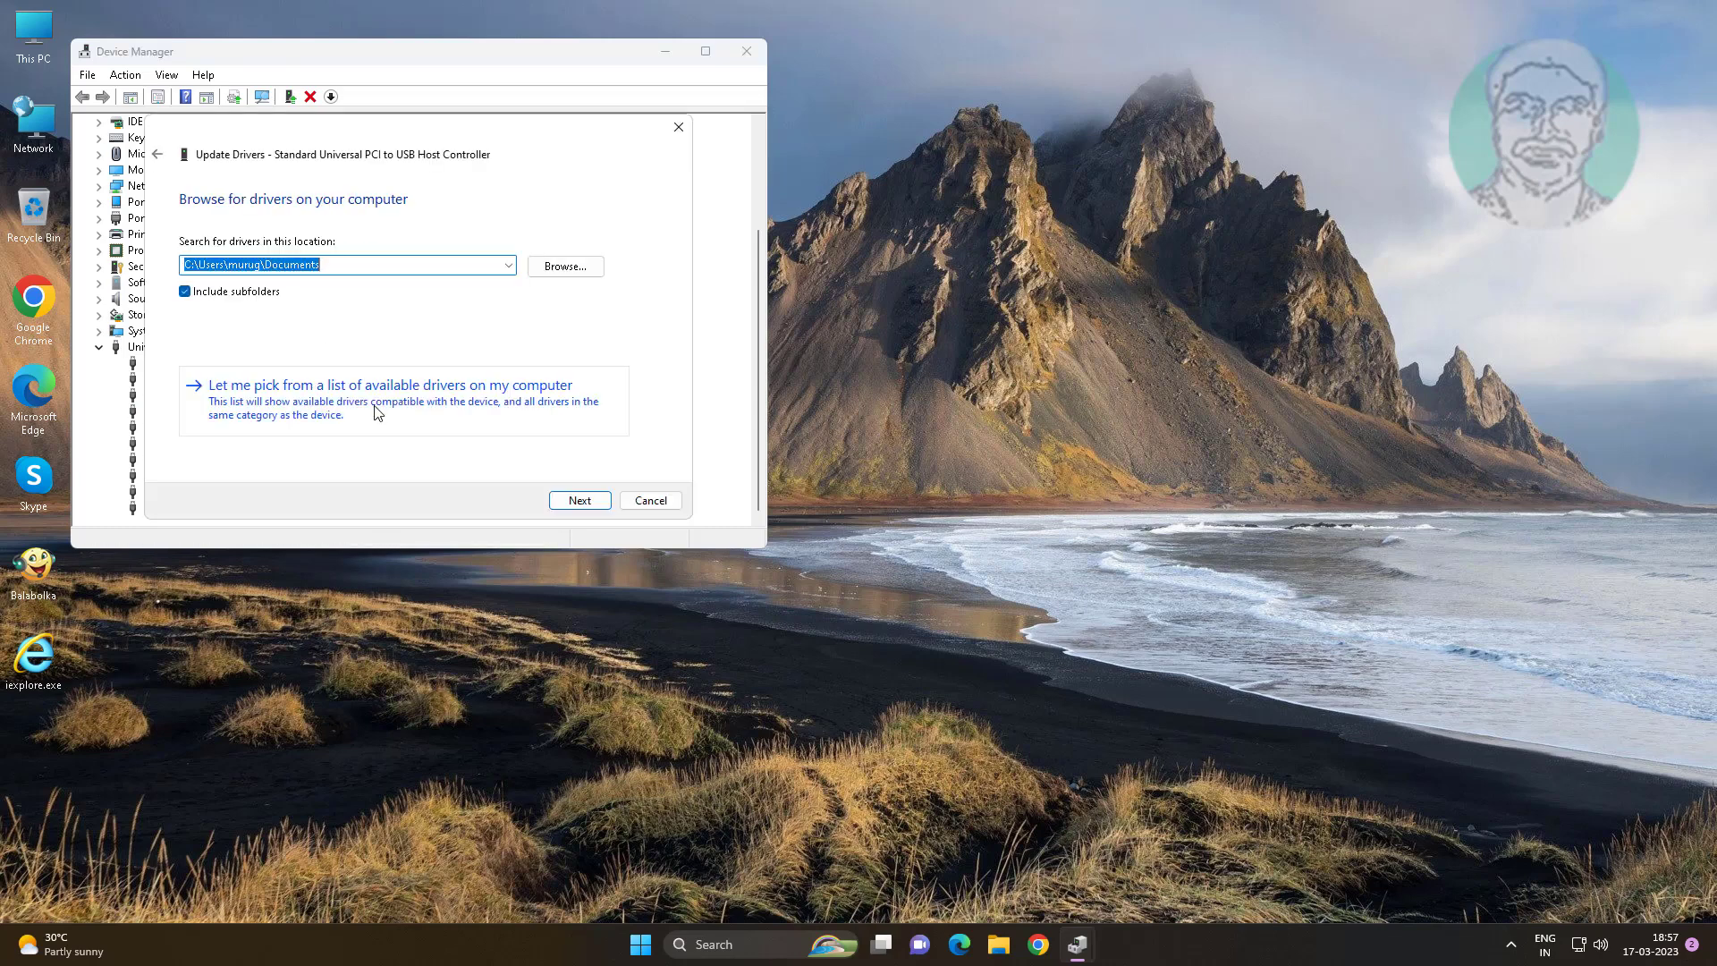
pyautogui.click(376, 411)
pyautogui.click(583, 500)
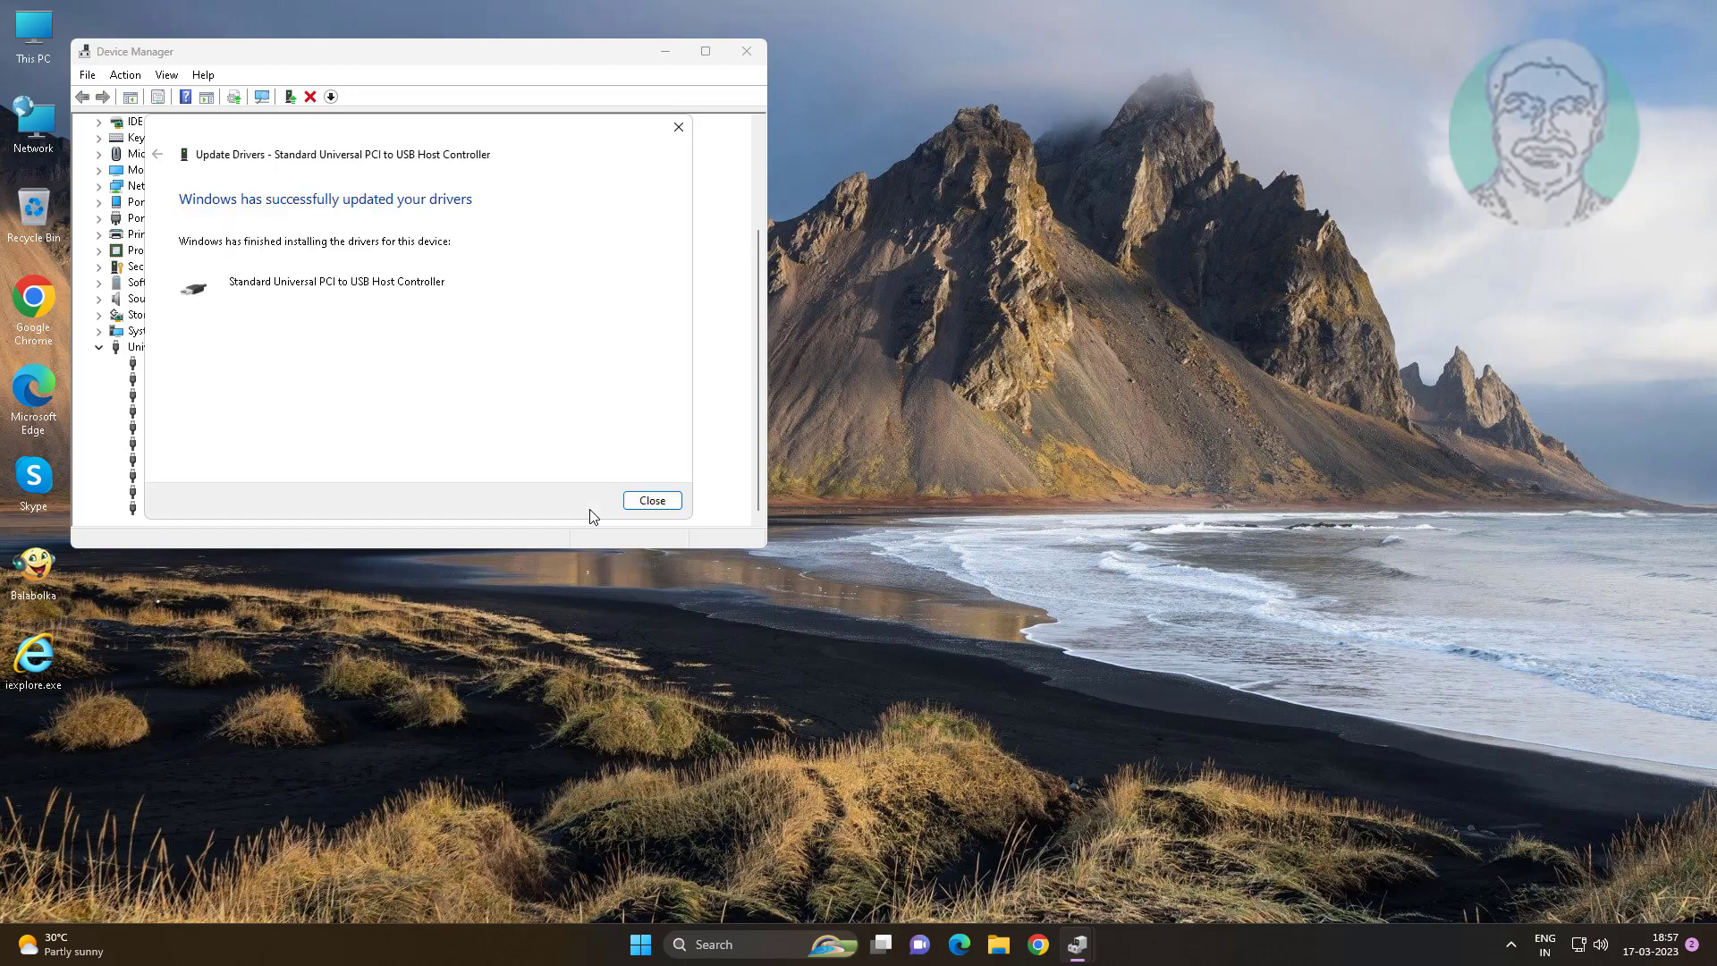
pyautogui.click(640, 500)
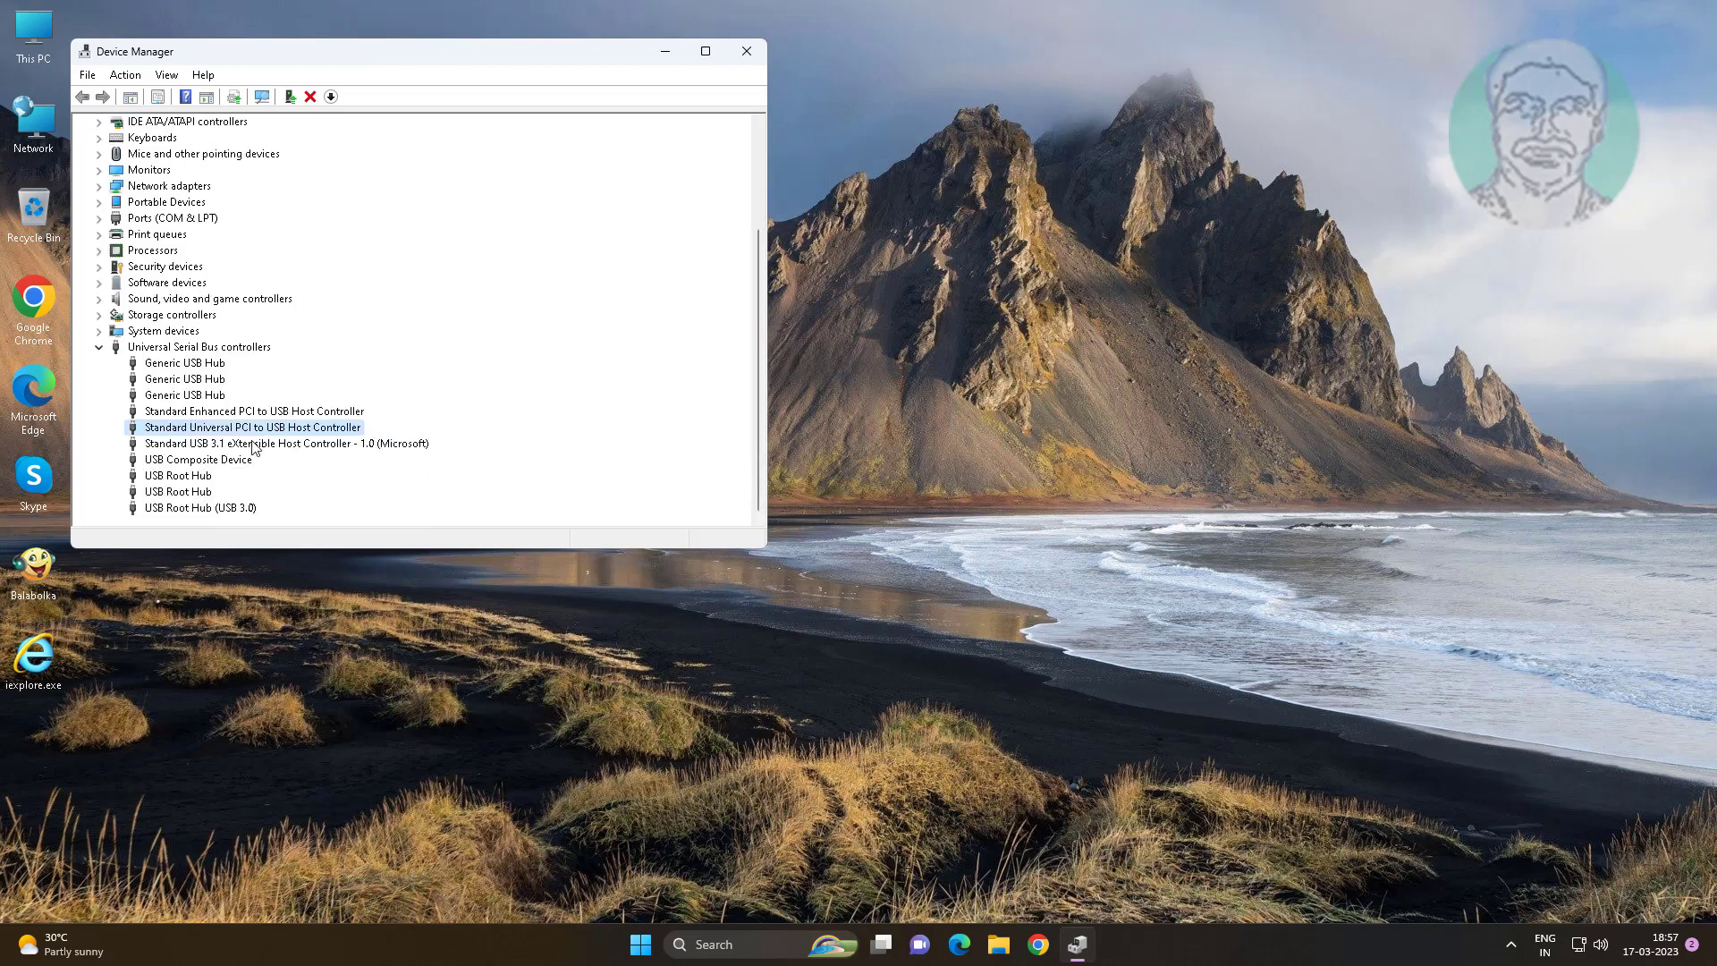
# - Install the USB xHCI Compliant Host Controller driver for the Standard USB 3.1 eXtensible Host Controller from the computer's available drivers
pyautogui.click(255, 447)
pyautogui.rightClick(288, 448)
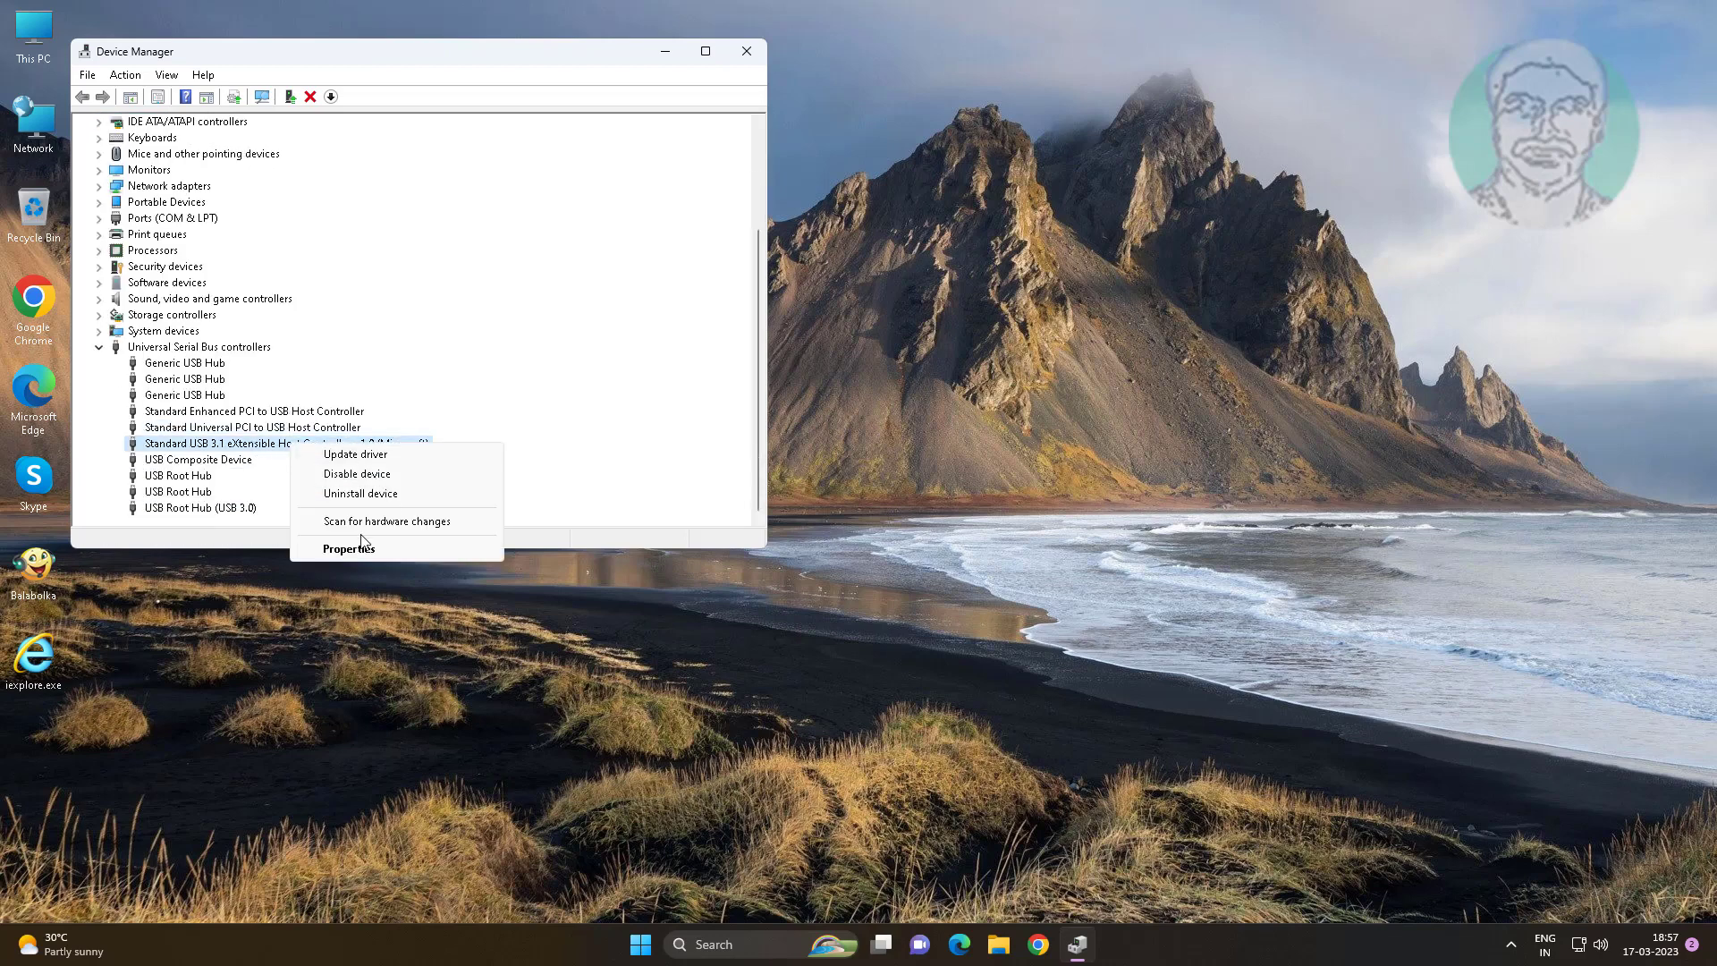
pyautogui.click(370, 455)
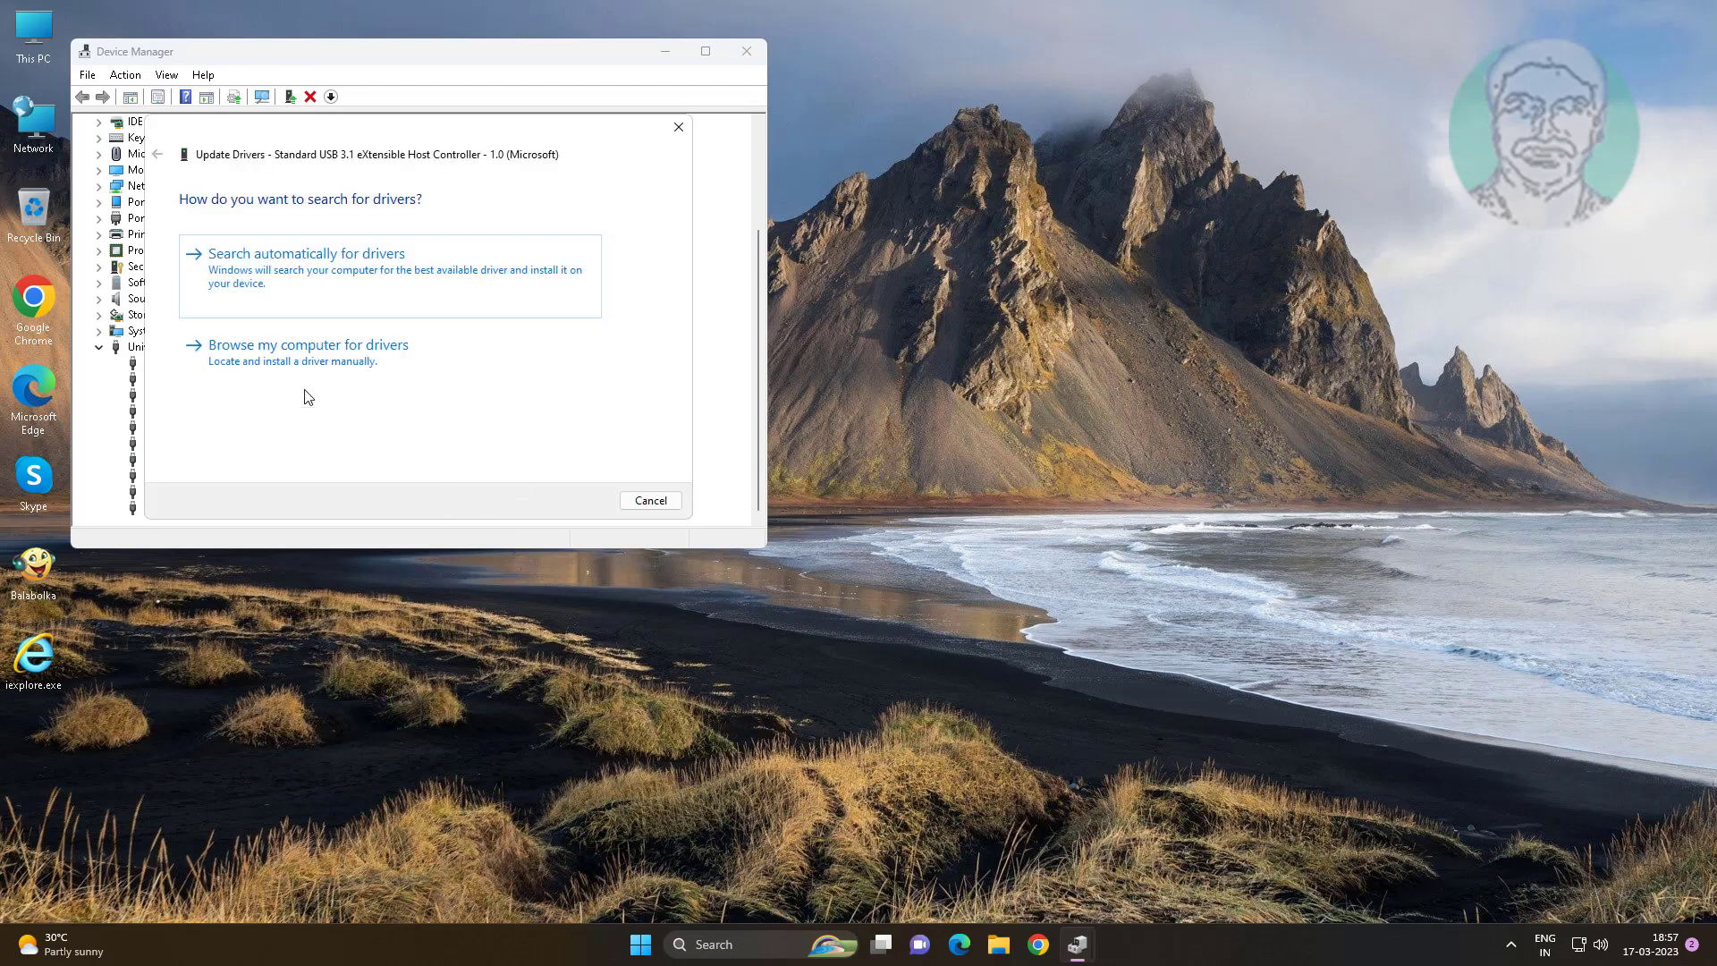
pyautogui.click(295, 381)
pyautogui.click(404, 387)
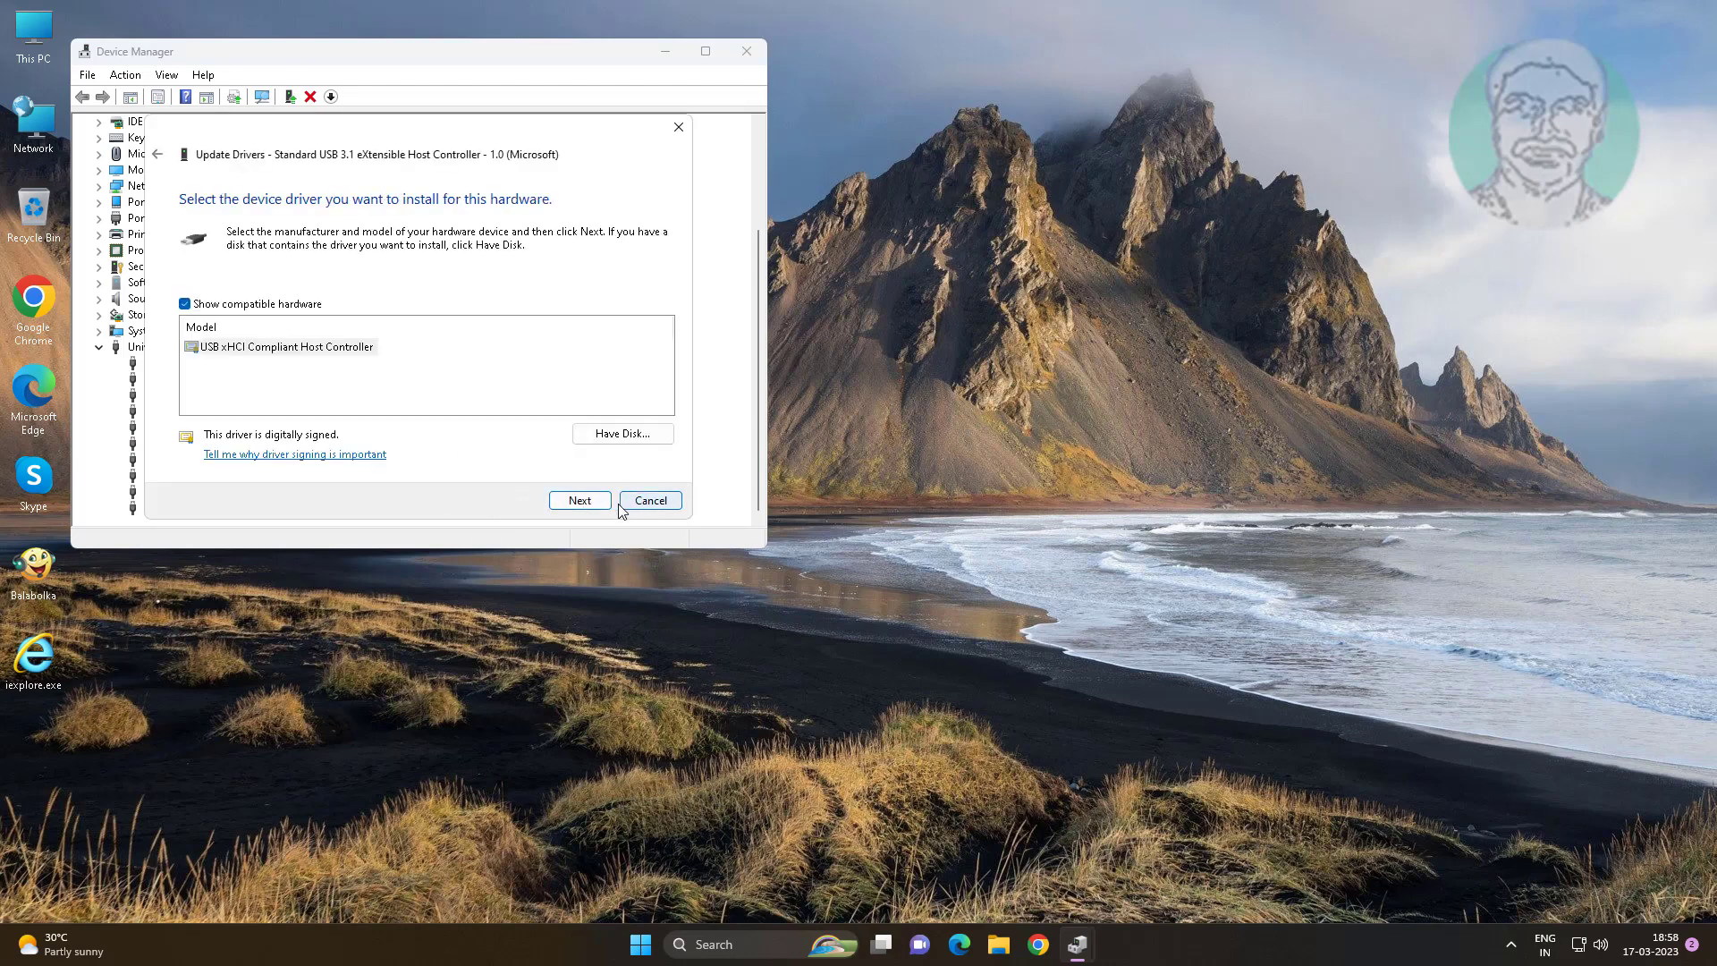
pyautogui.click(582, 499)
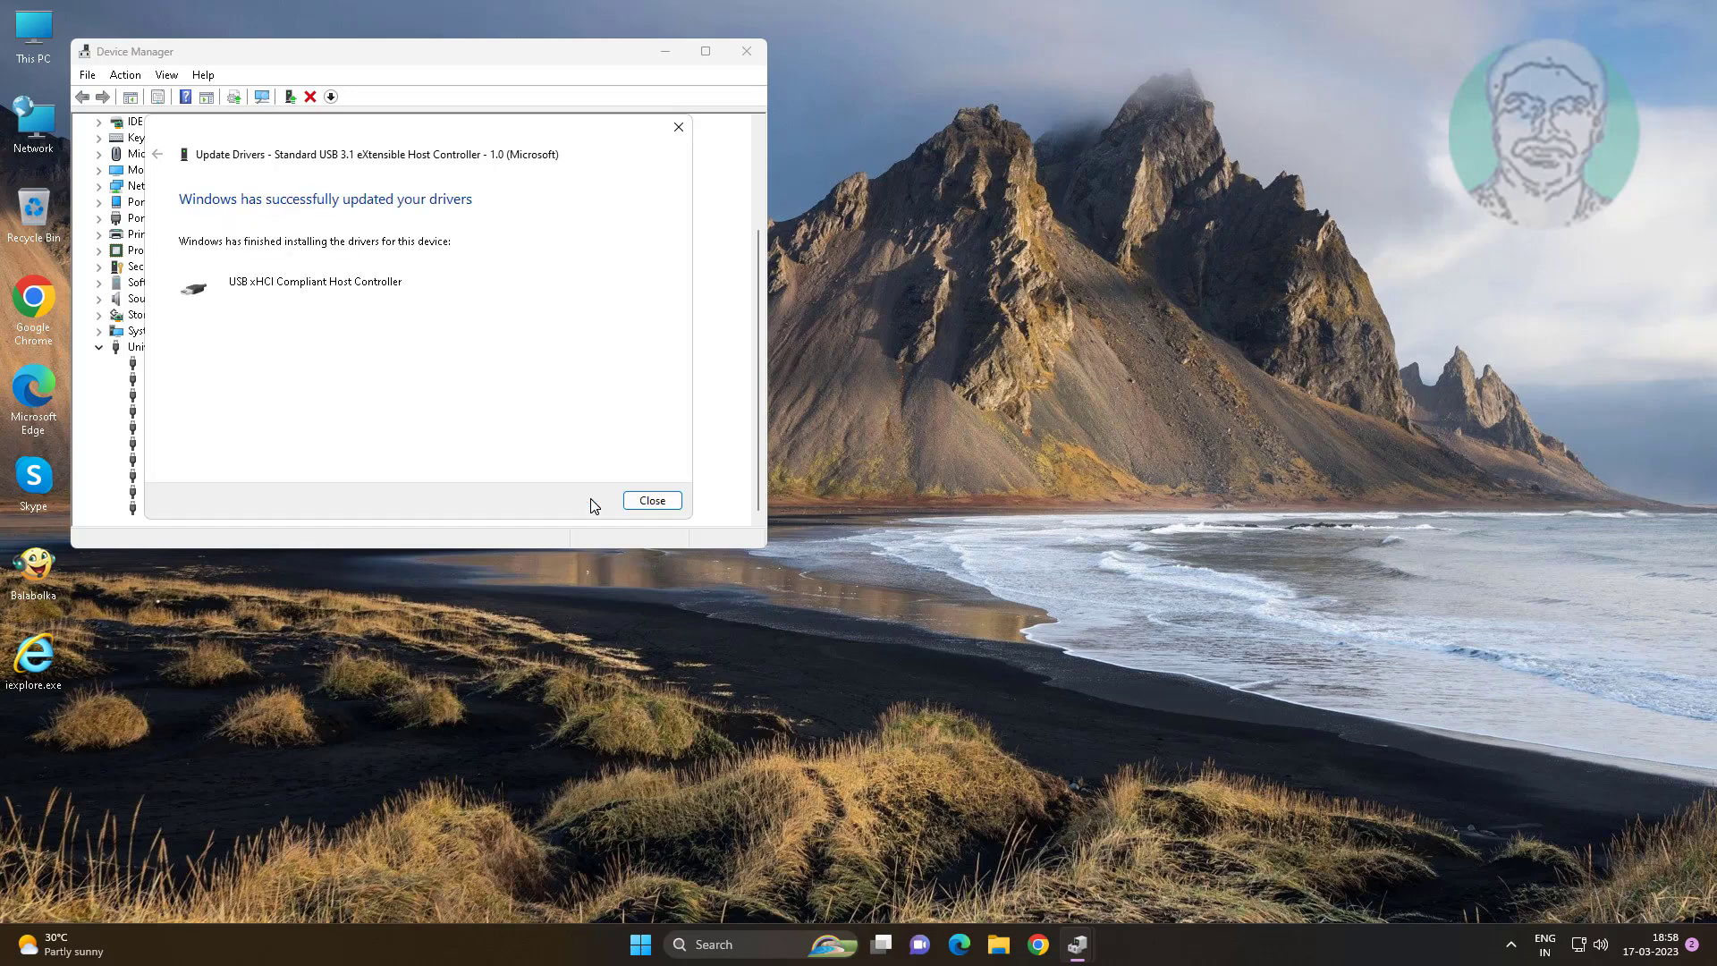
pyautogui.click(636, 501)
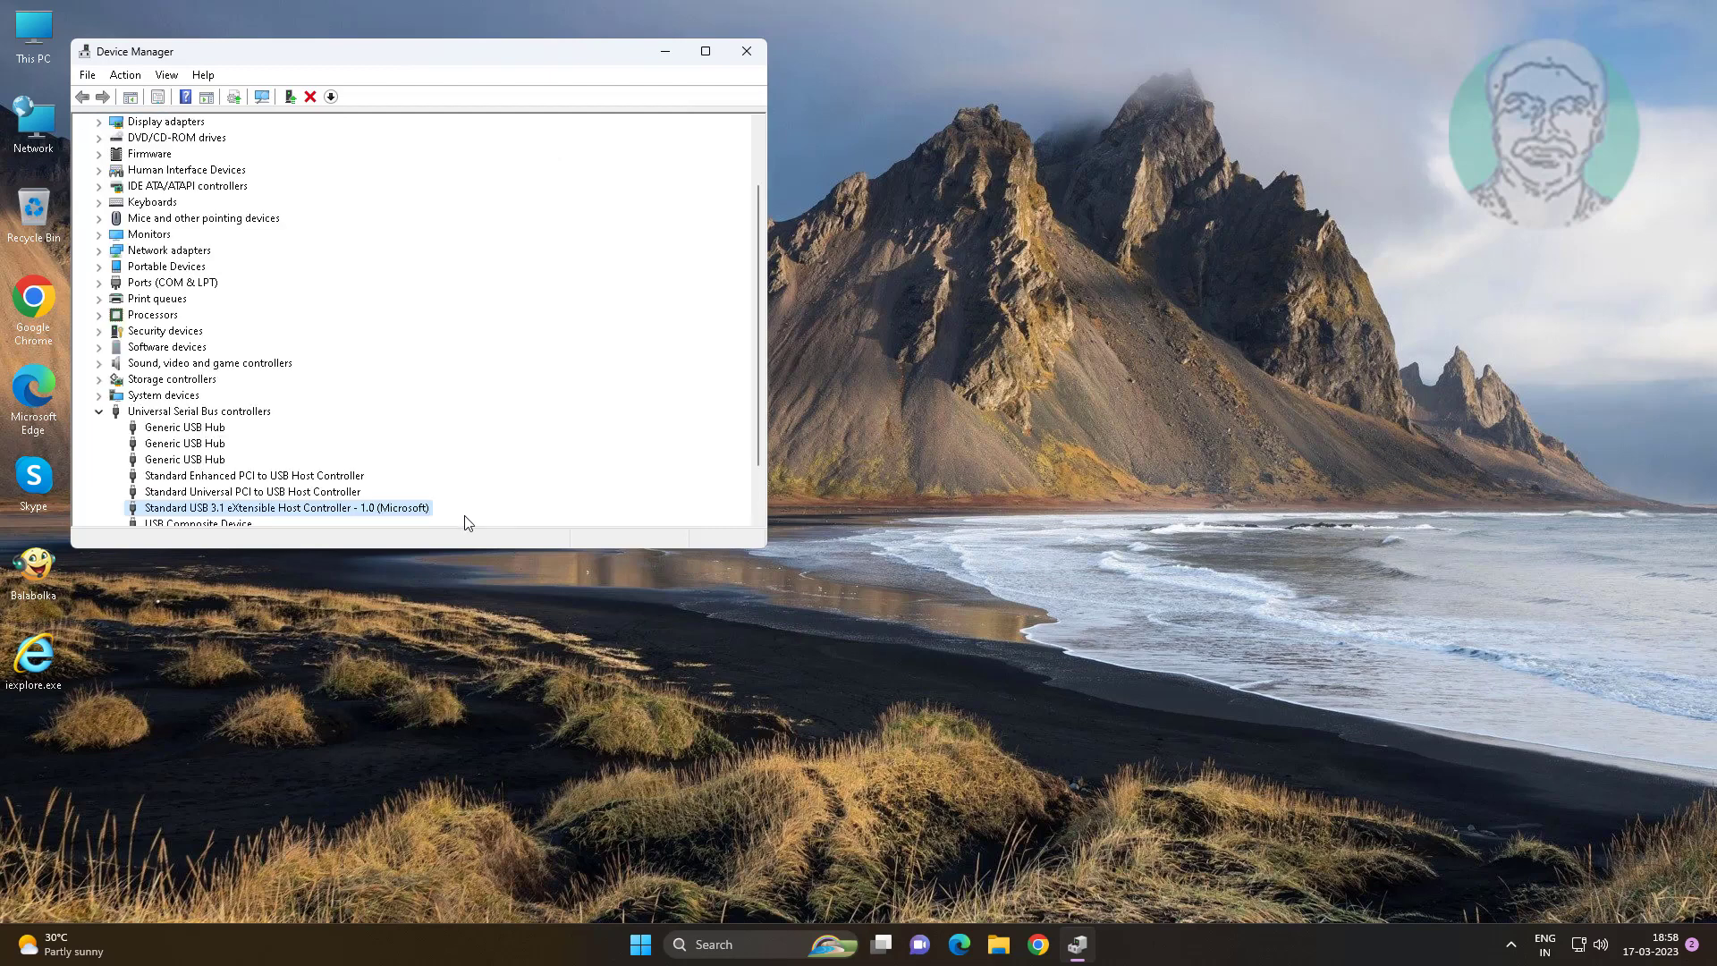
# - Update the USB Composite Device by installing the USB Composite Device model from the computer's list of available drivers
pyautogui.click(230, 462)
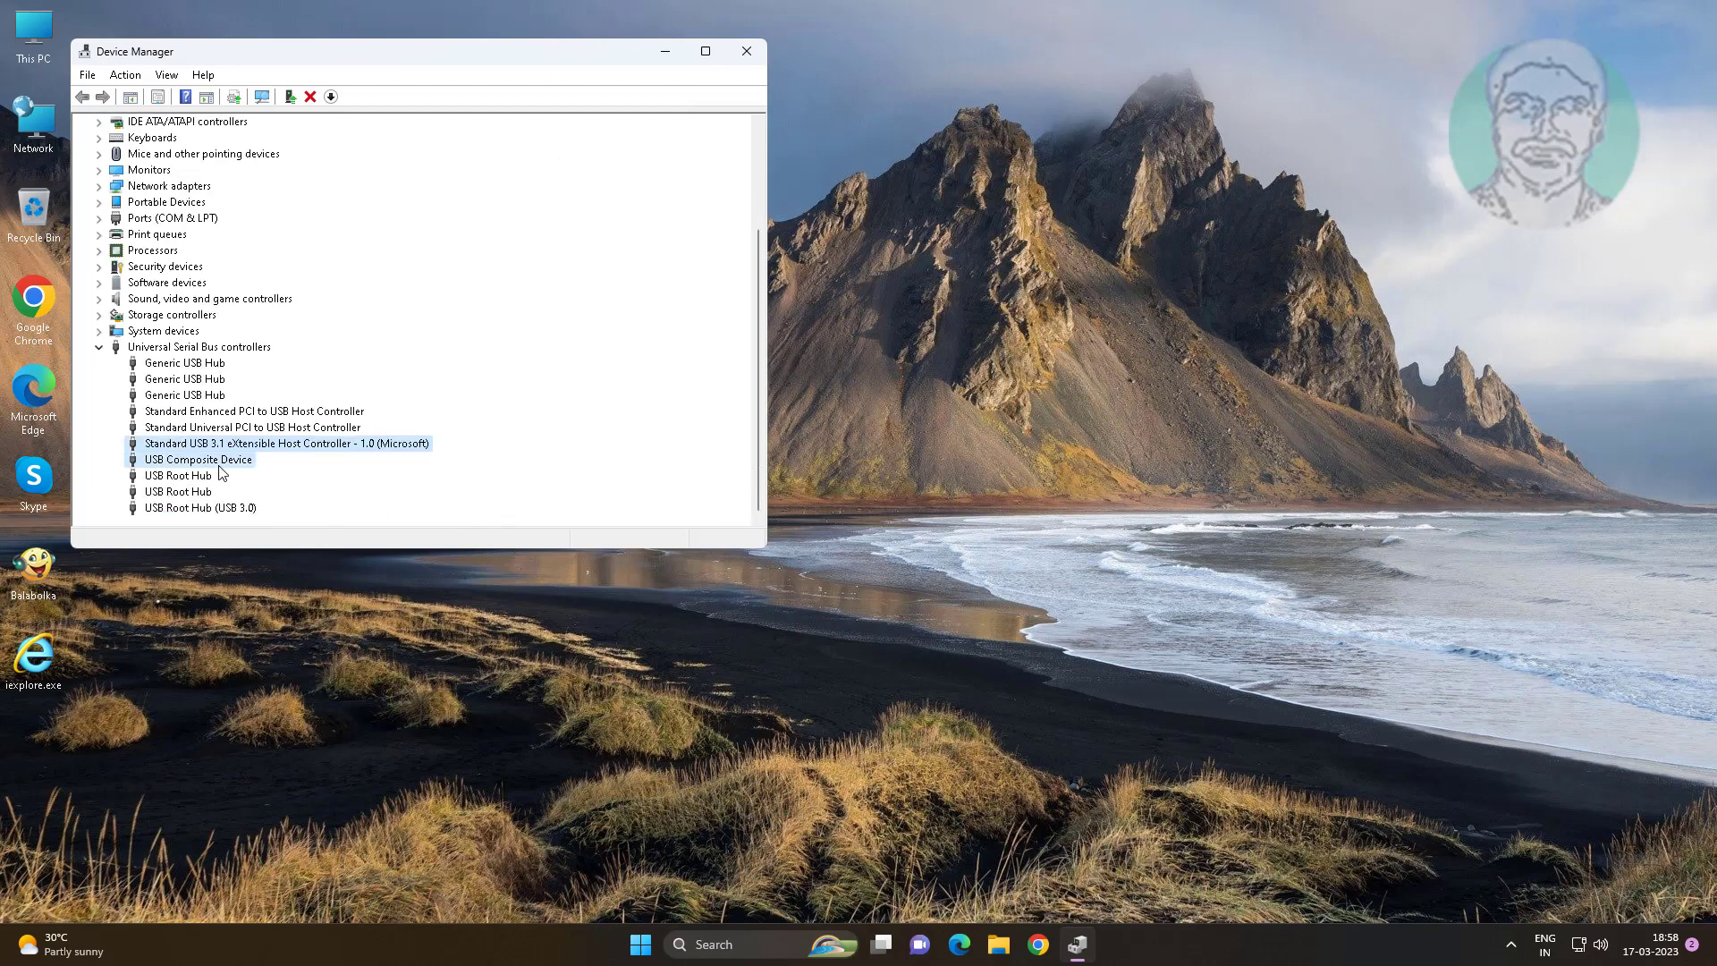
pyautogui.rightClick(231, 465)
pyautogui.click(275, 479)
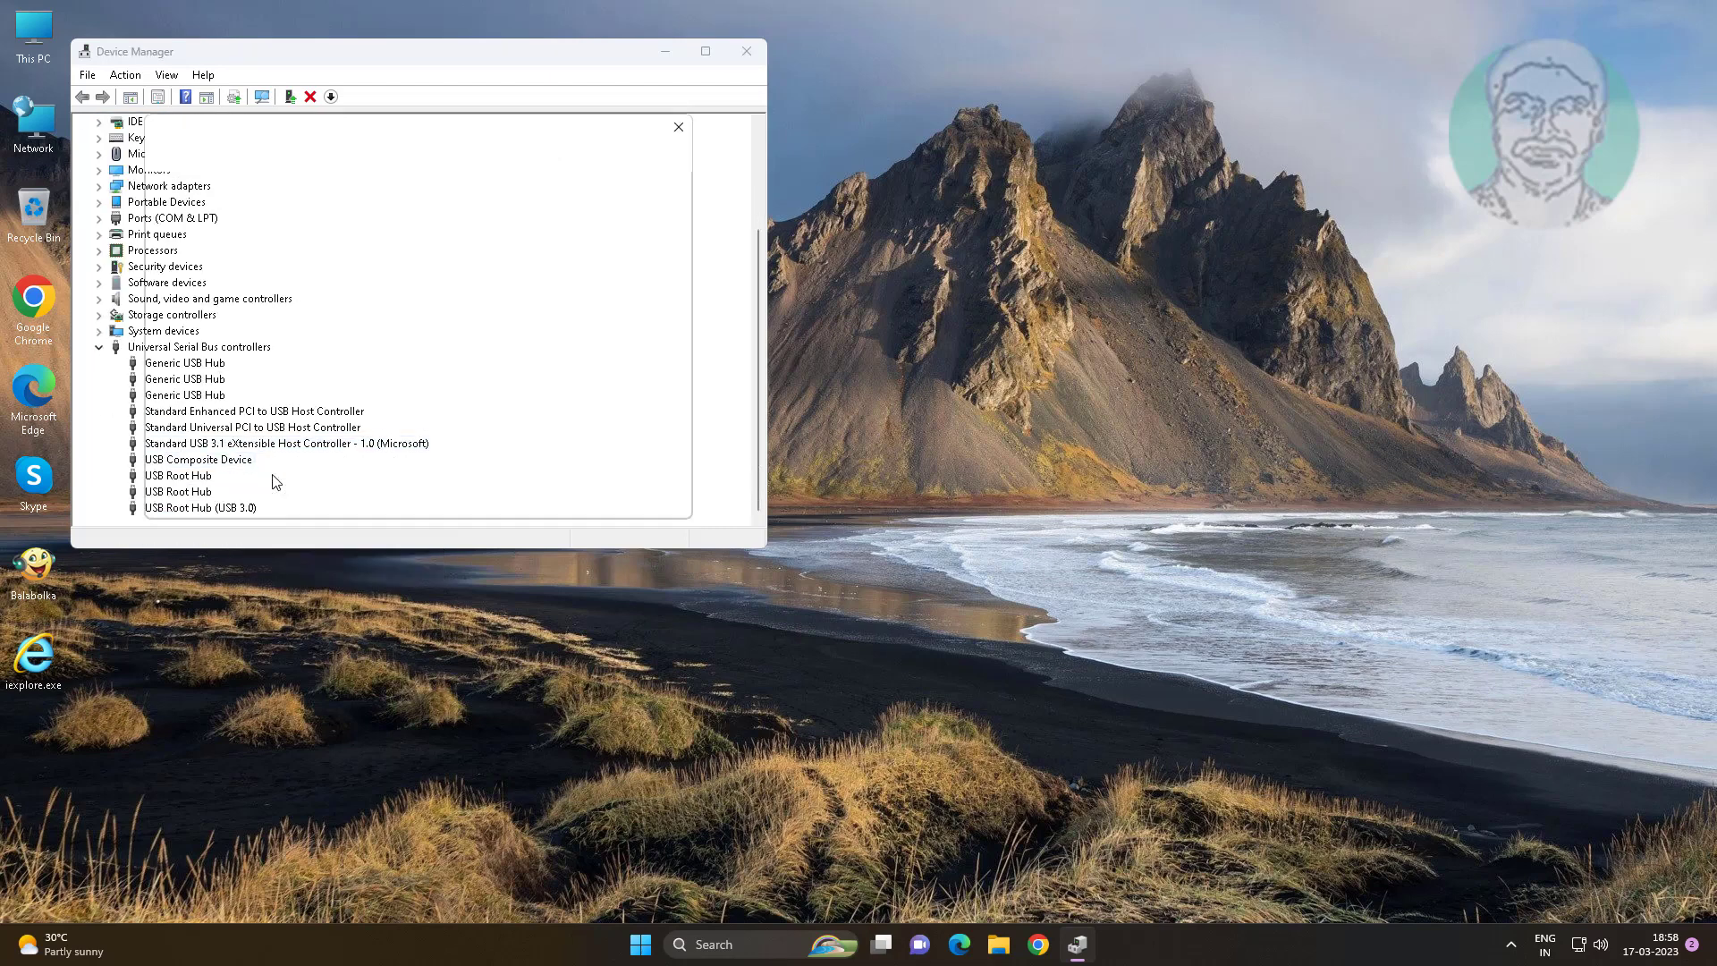
pyautogui.click(296, 385)
pyautogui.click(298, 383)
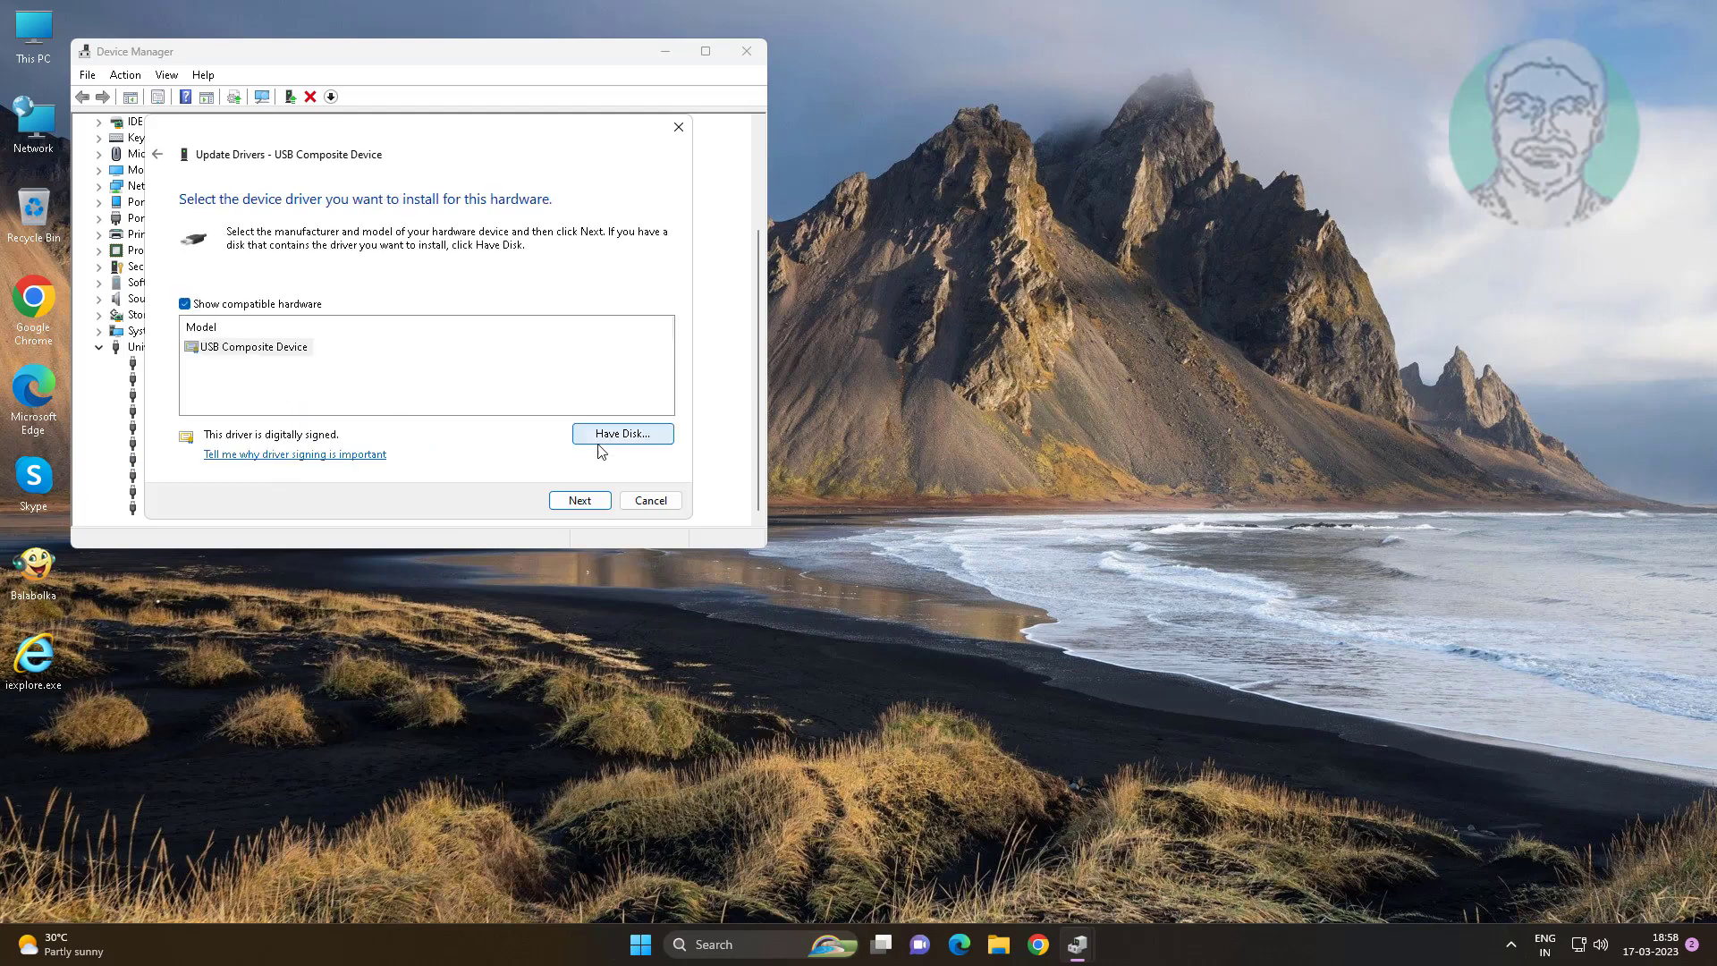
pyautogui.click(319, 360)
pyautogui.click(271, 355)
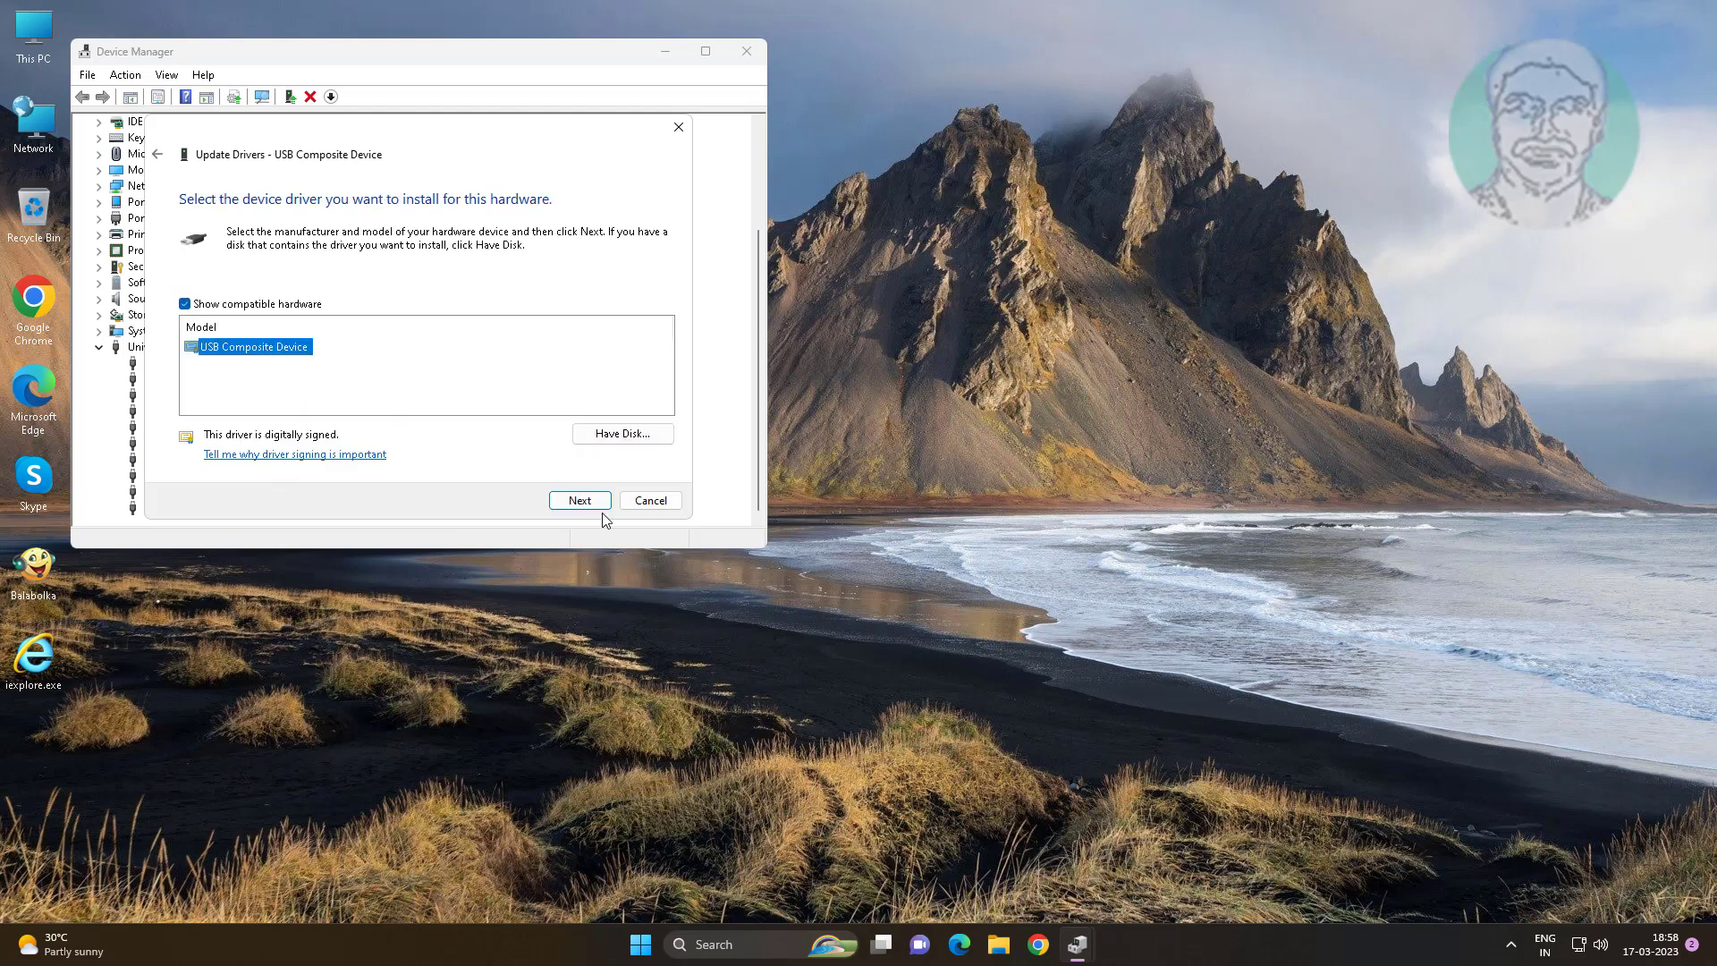
pyautogui.click(583, 500)
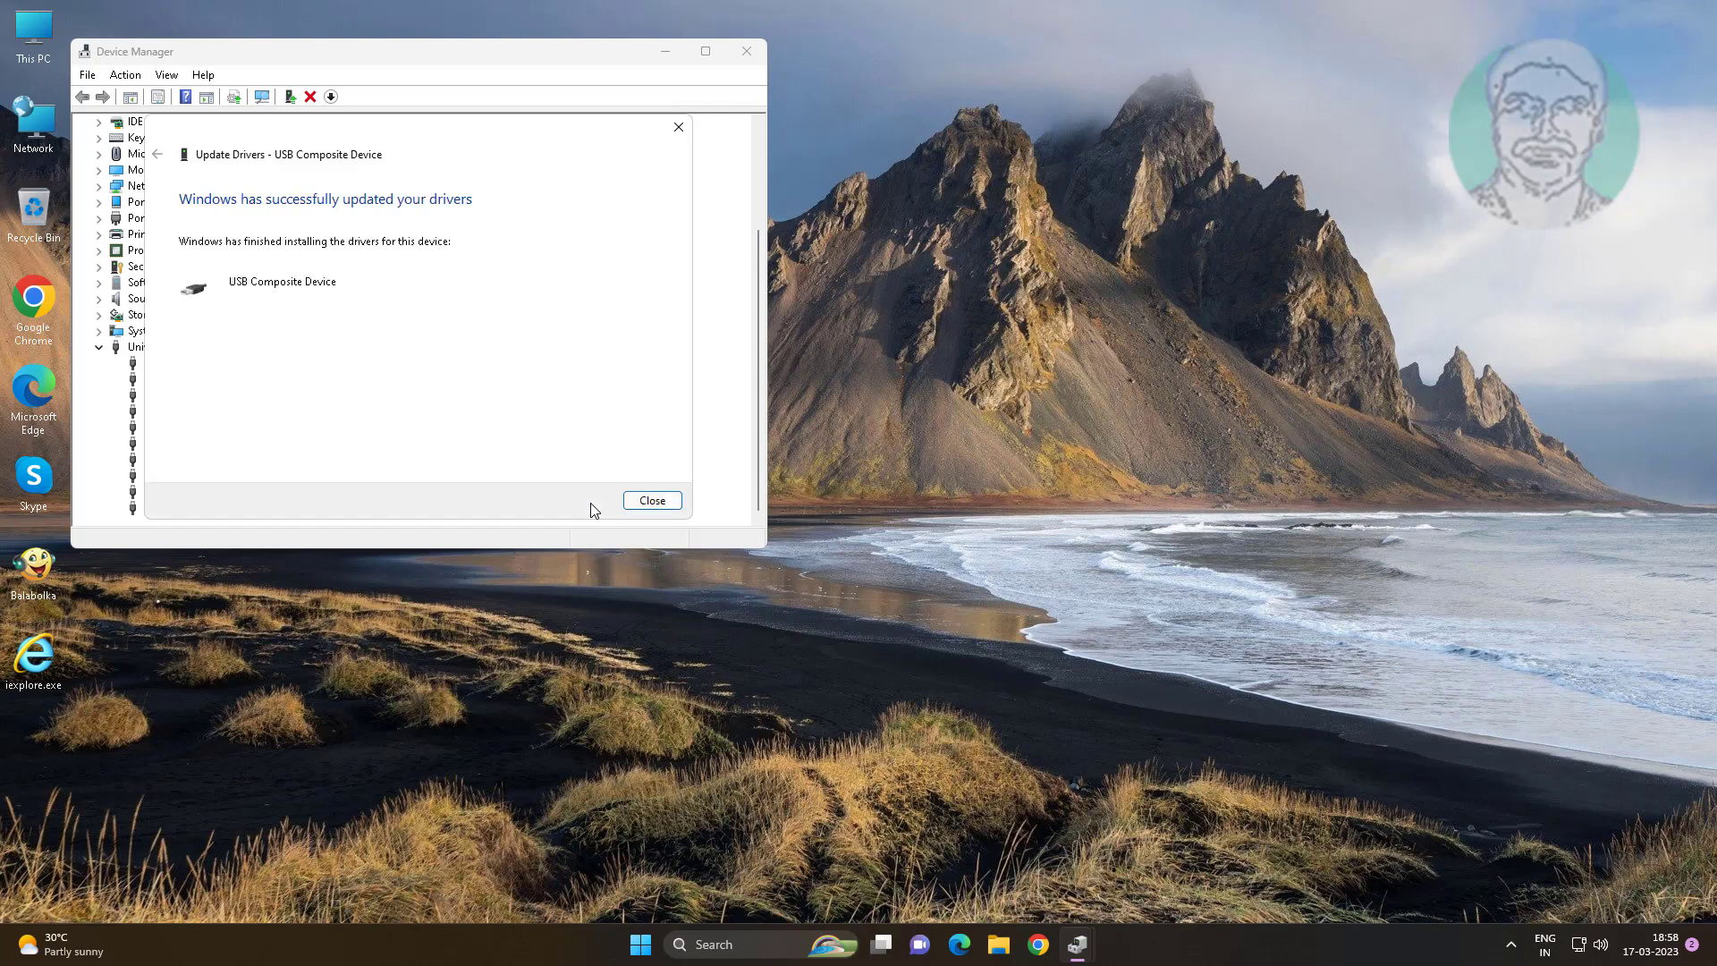
pyautogui.click(652, 500)
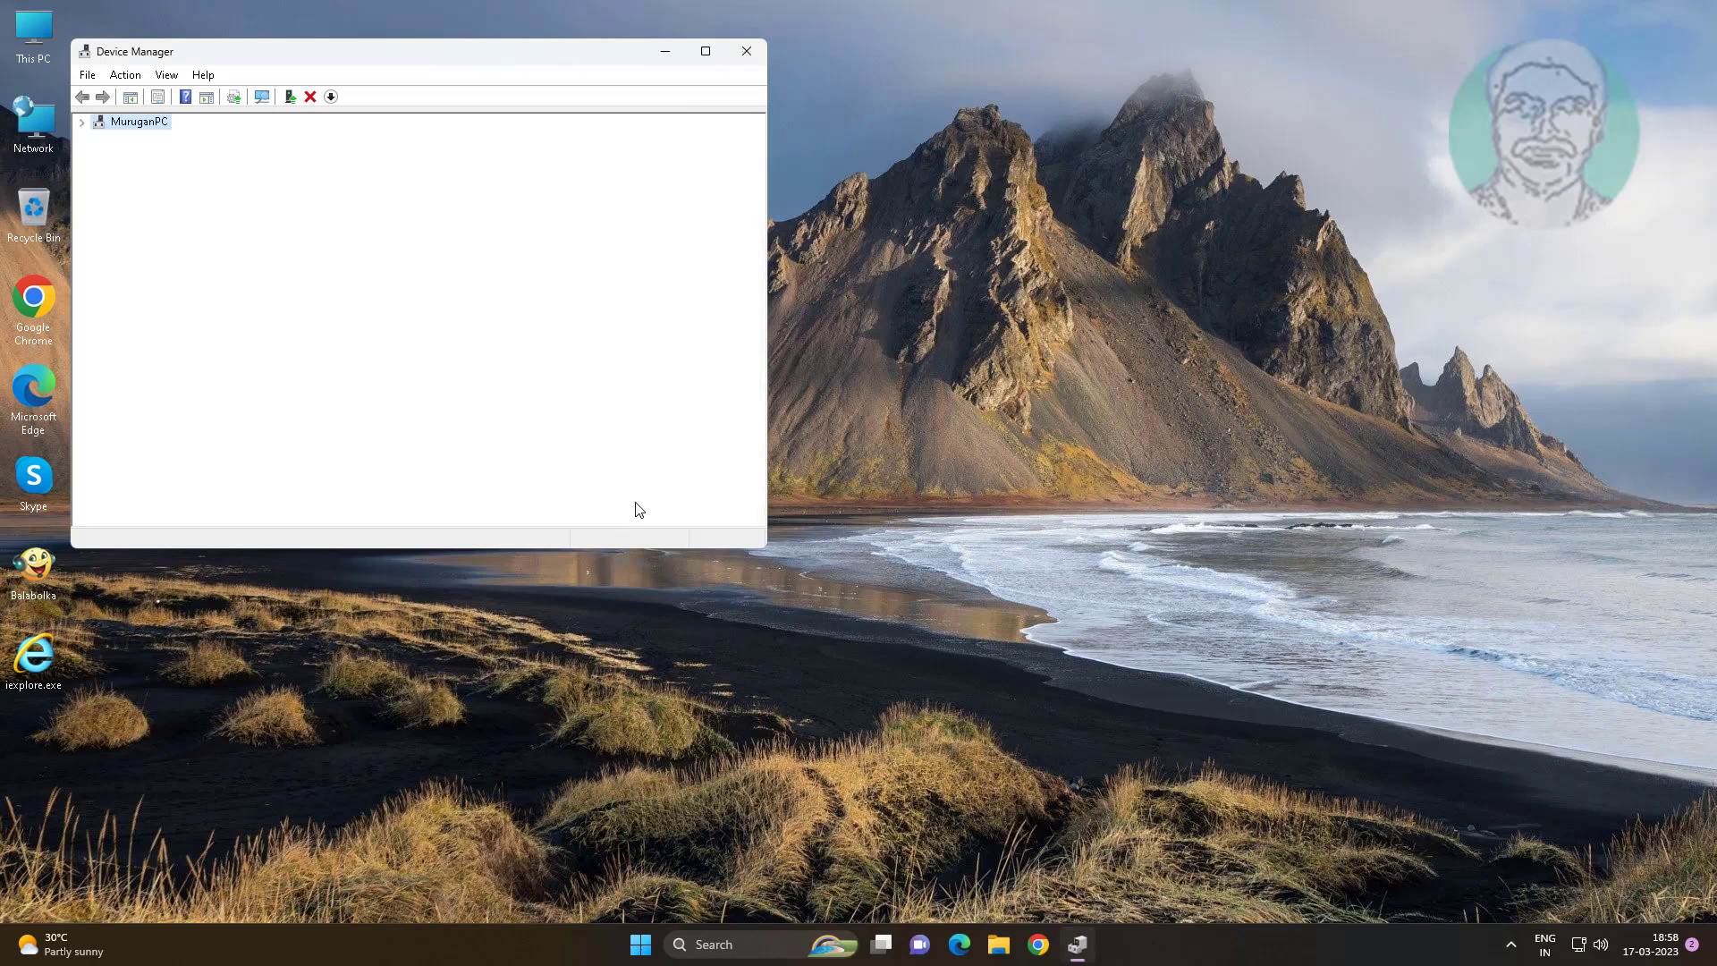
# - Update the first USB Root Hub by installing the USB Root Hub model from the computer's available drivers
pyautogui.scroll(-1, 499, 520)
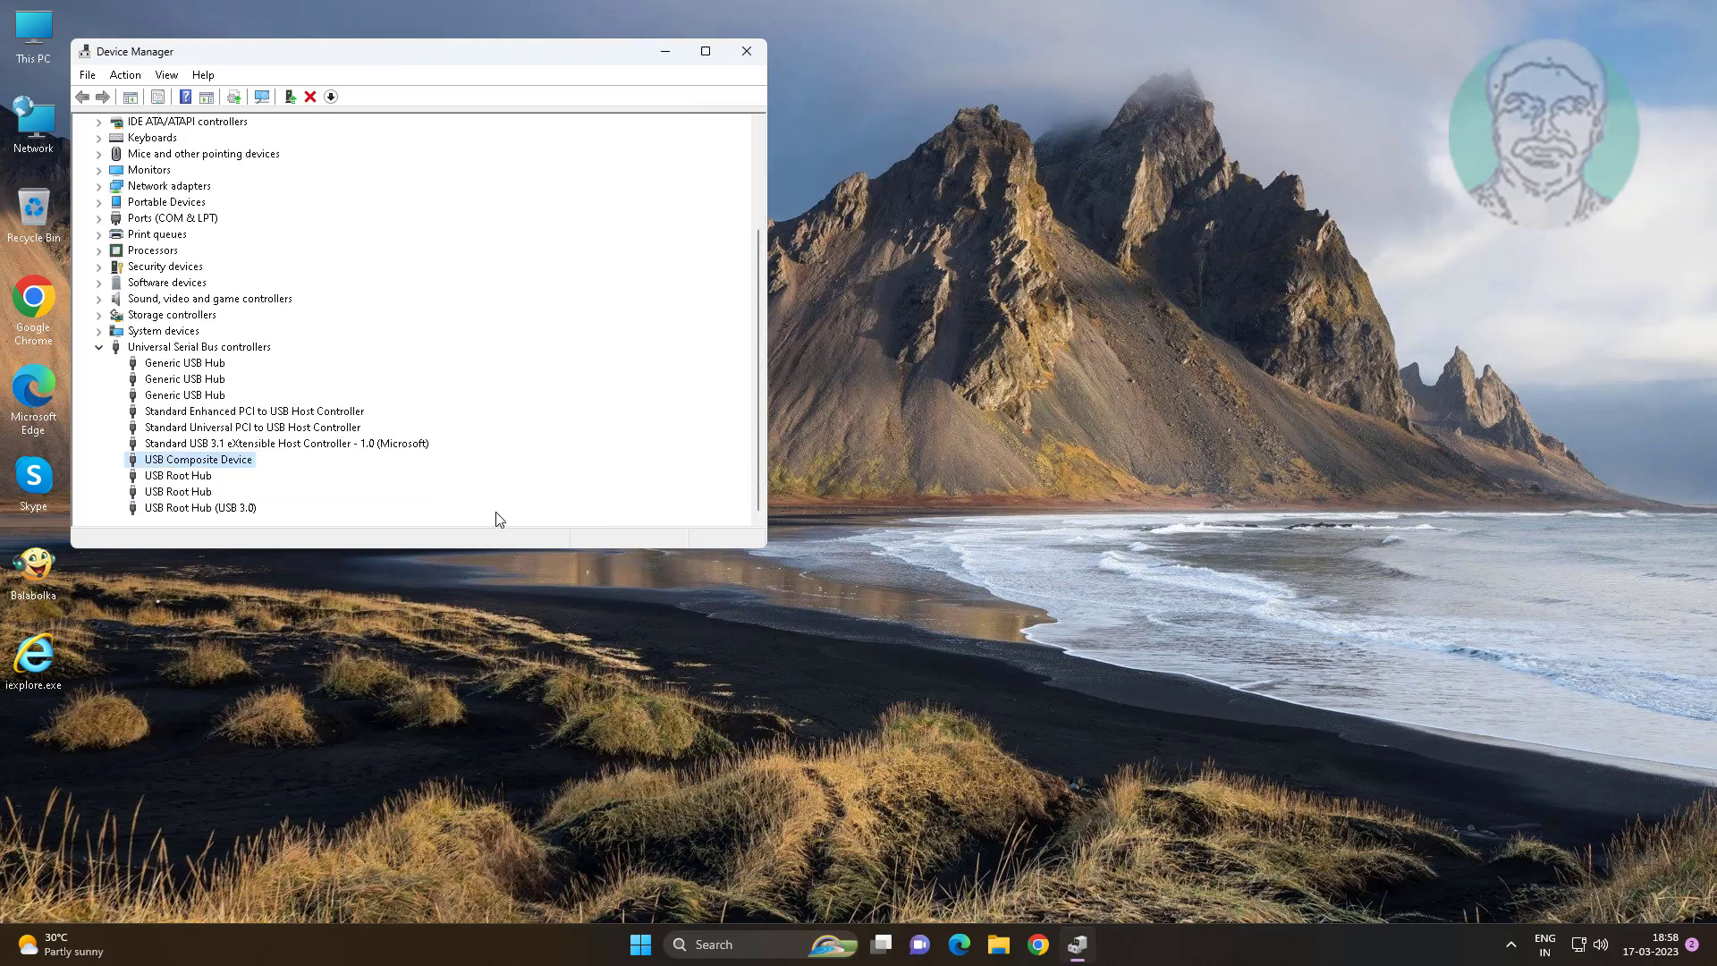
pyautogui.click(196, 477)
pyautogui.rightClick(196, 480)
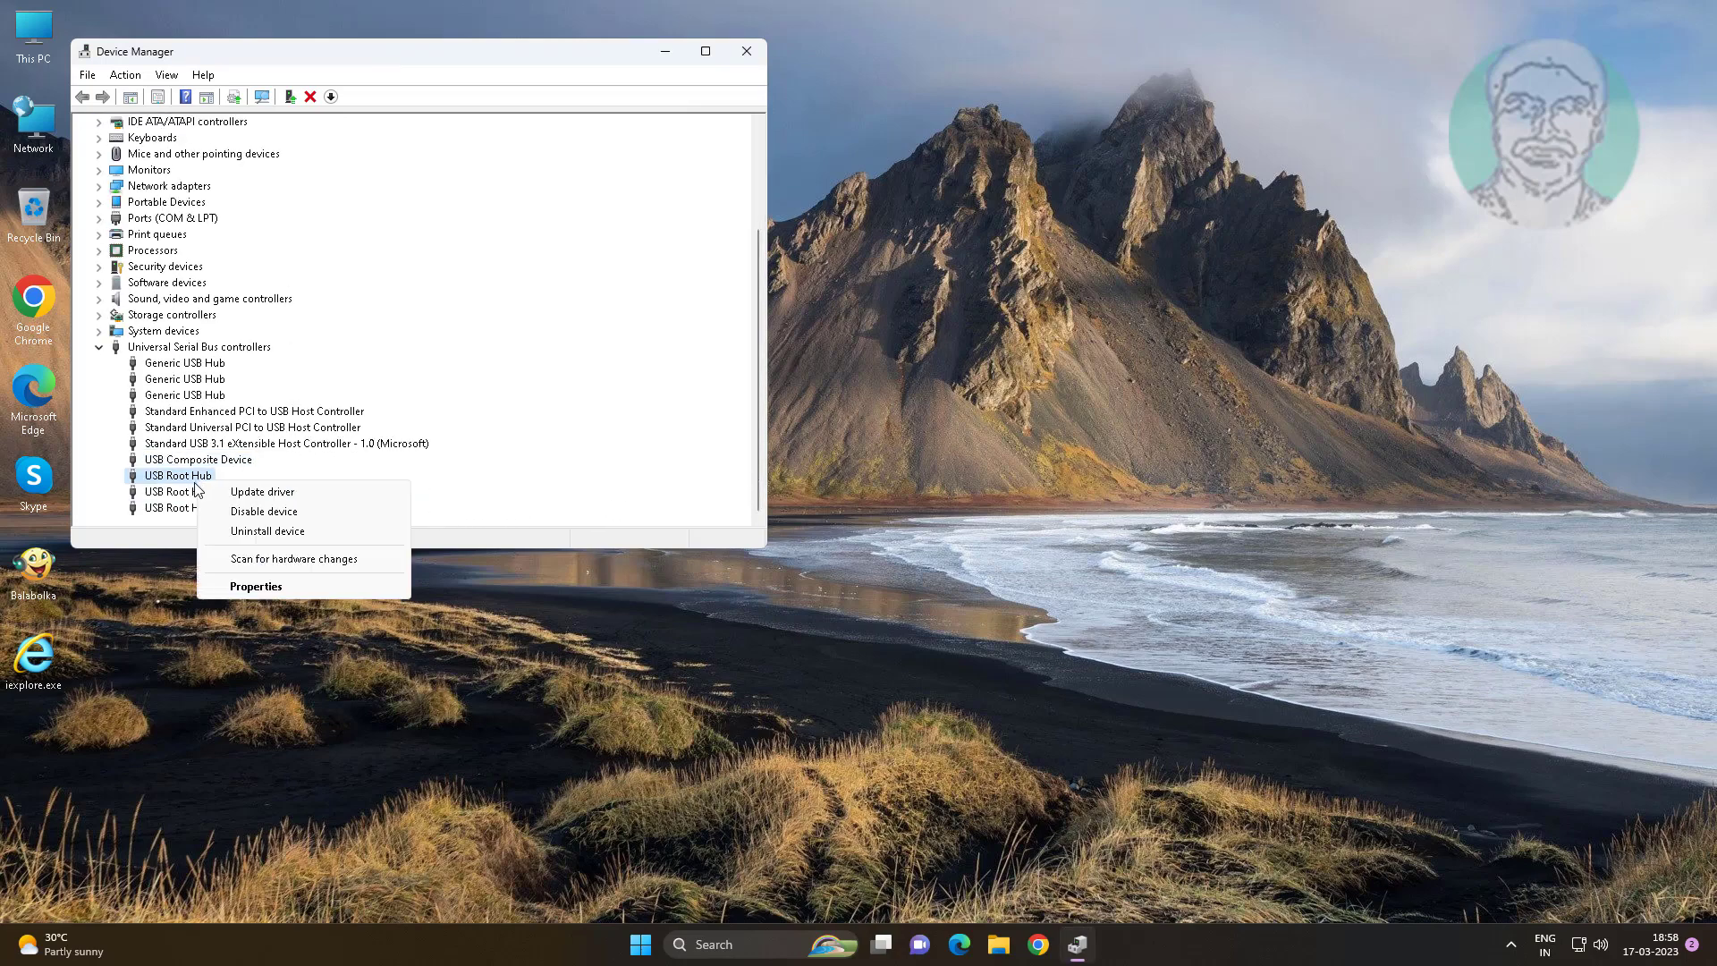
pyautogui.click(269, 494)
pyautogui.click(322, 367)
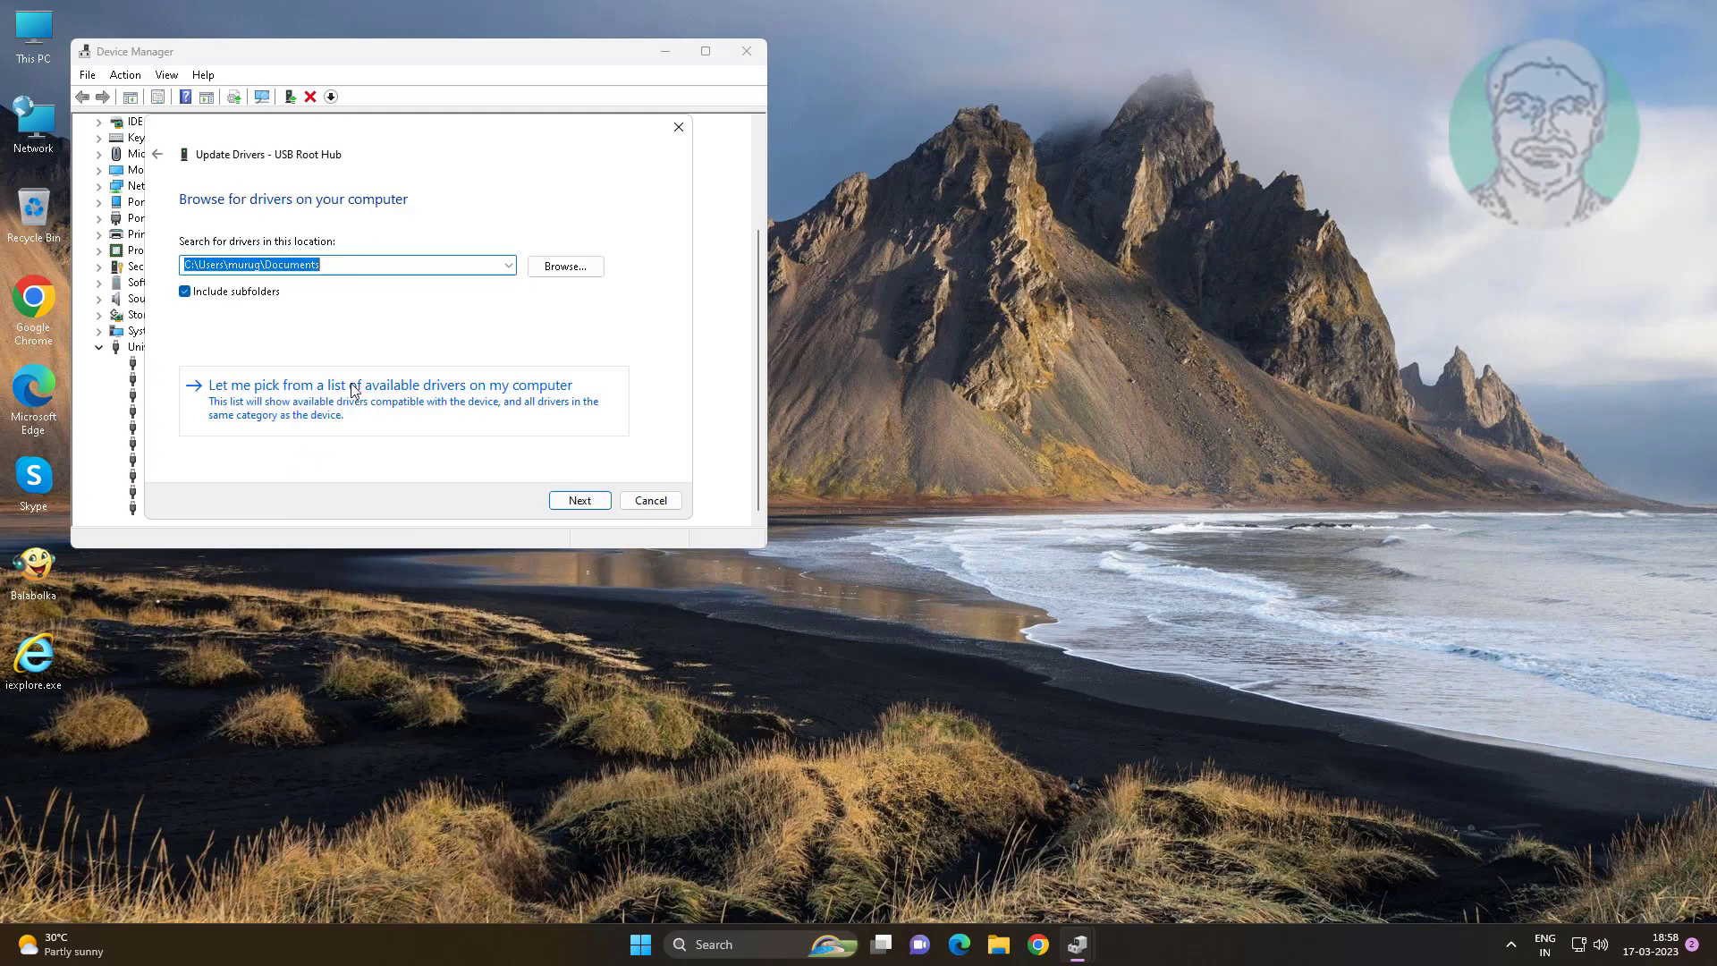
pyautogui.click(352, 388)
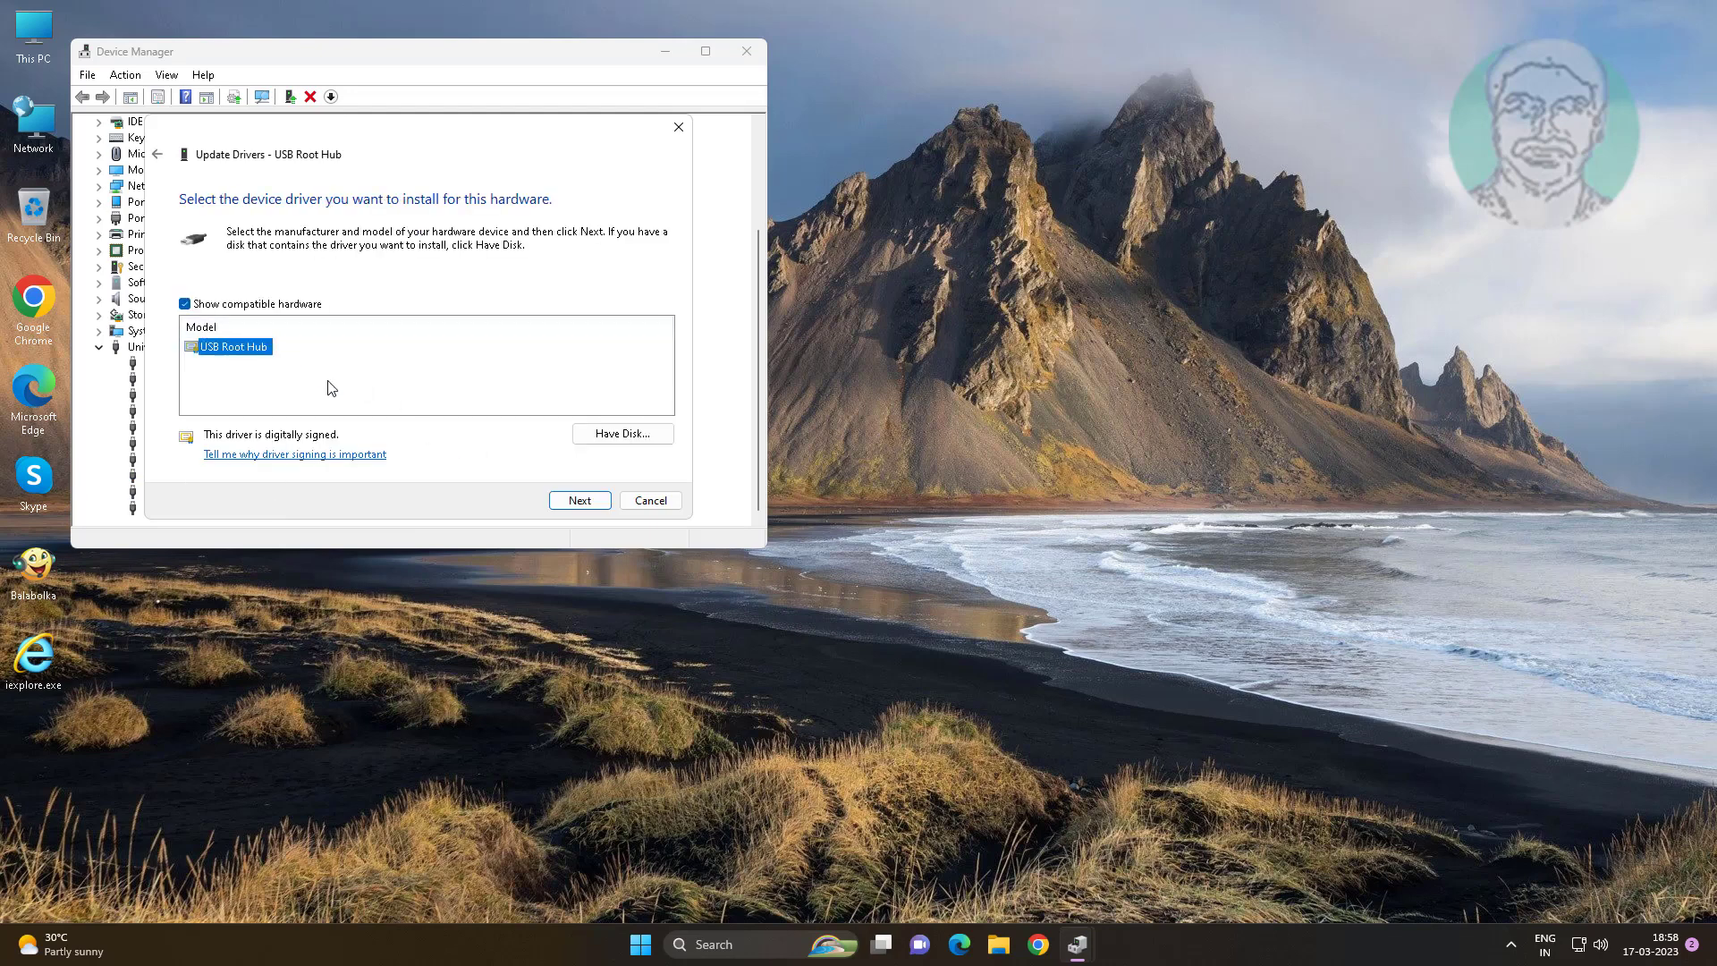
pyautogui.click(579, 500)
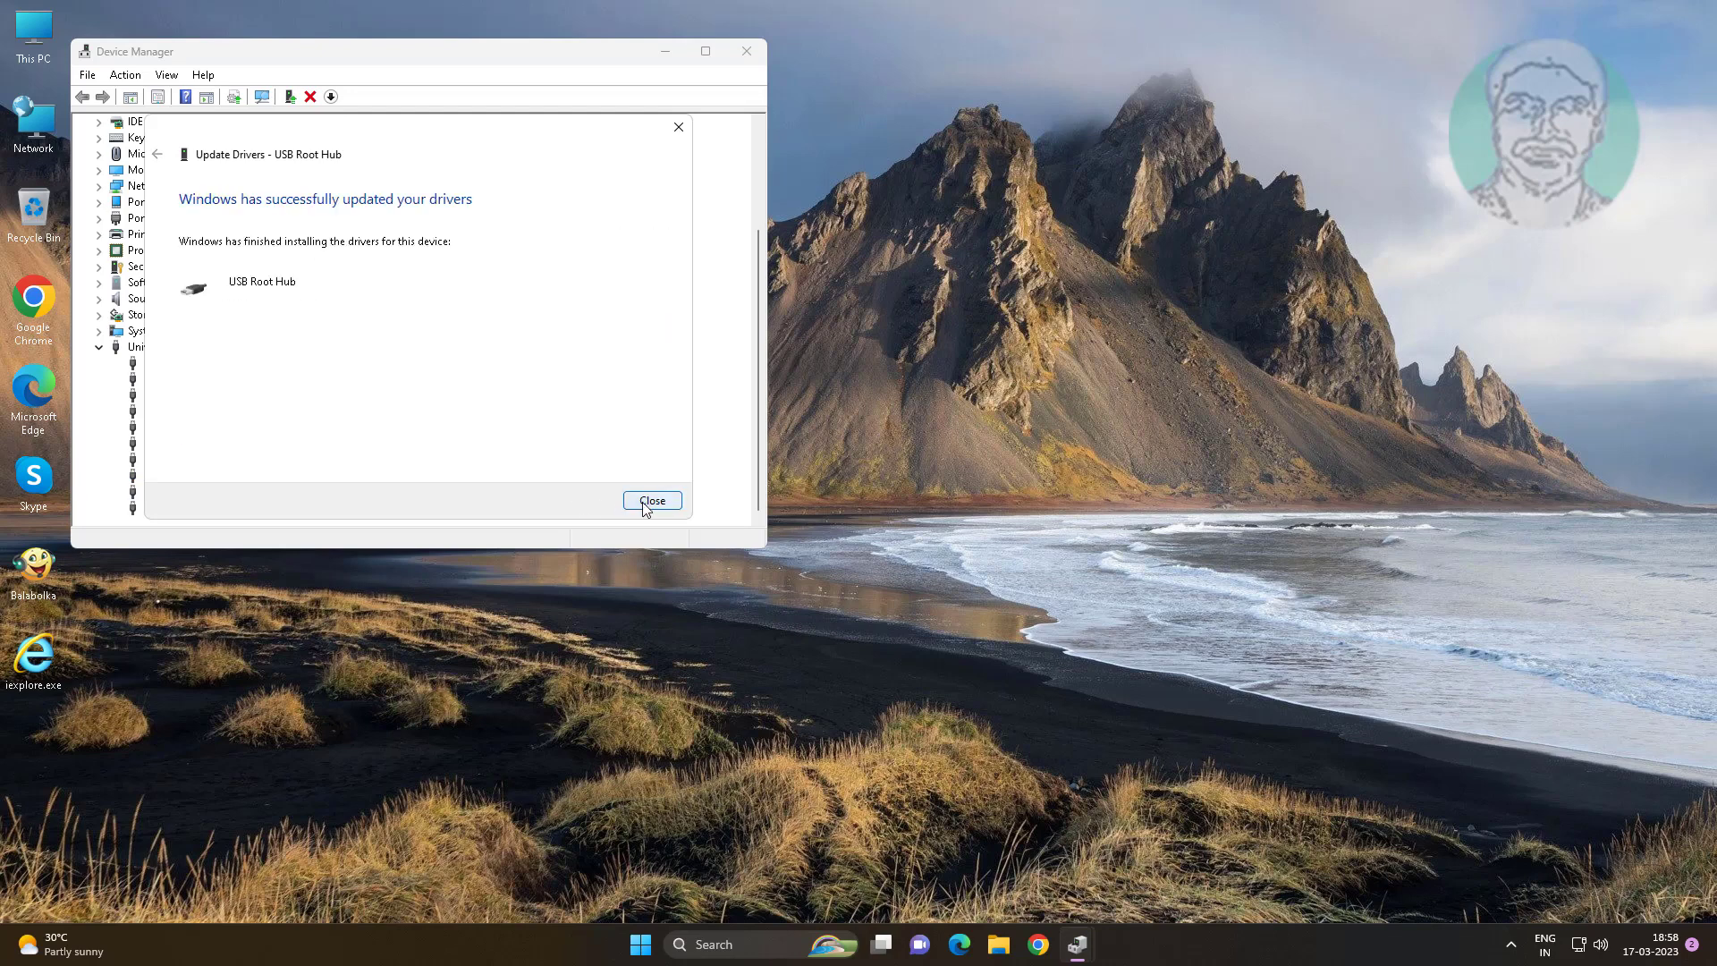
pyautogui.click(647, 503)
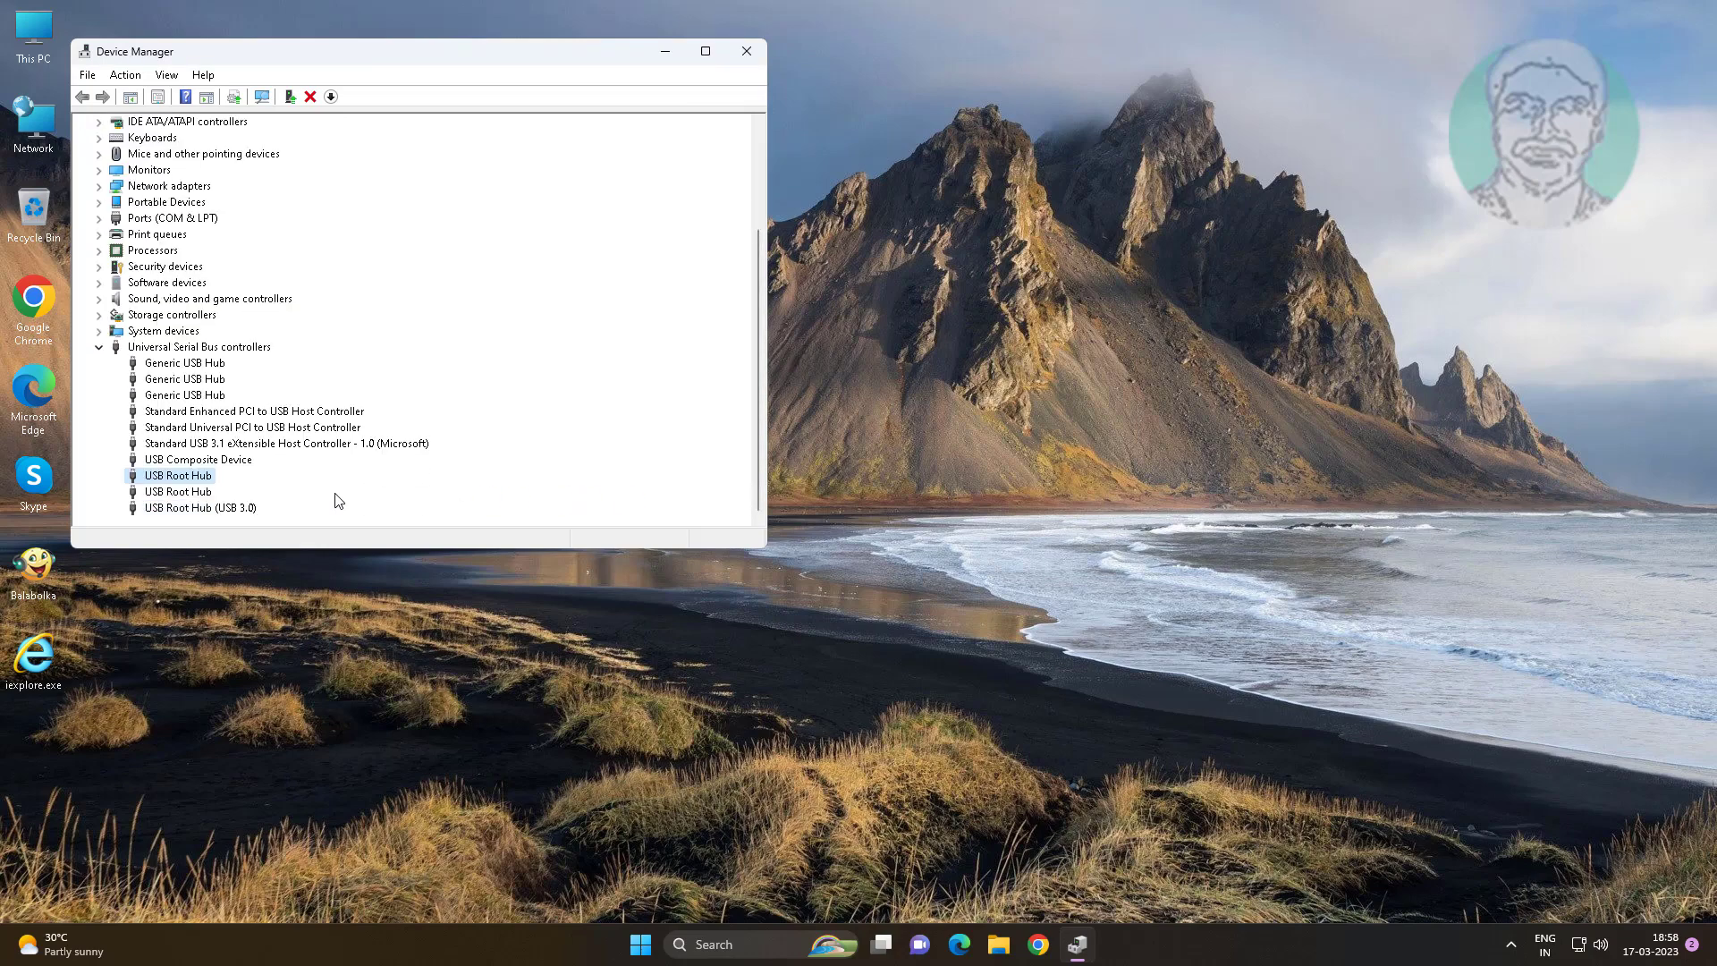
# - Update the second USB Root Hub with the USB Root Hub driver from the computer's list of available drivers
pyautogui.click(204, 494)
pyautogui.rightClick(203, 494)
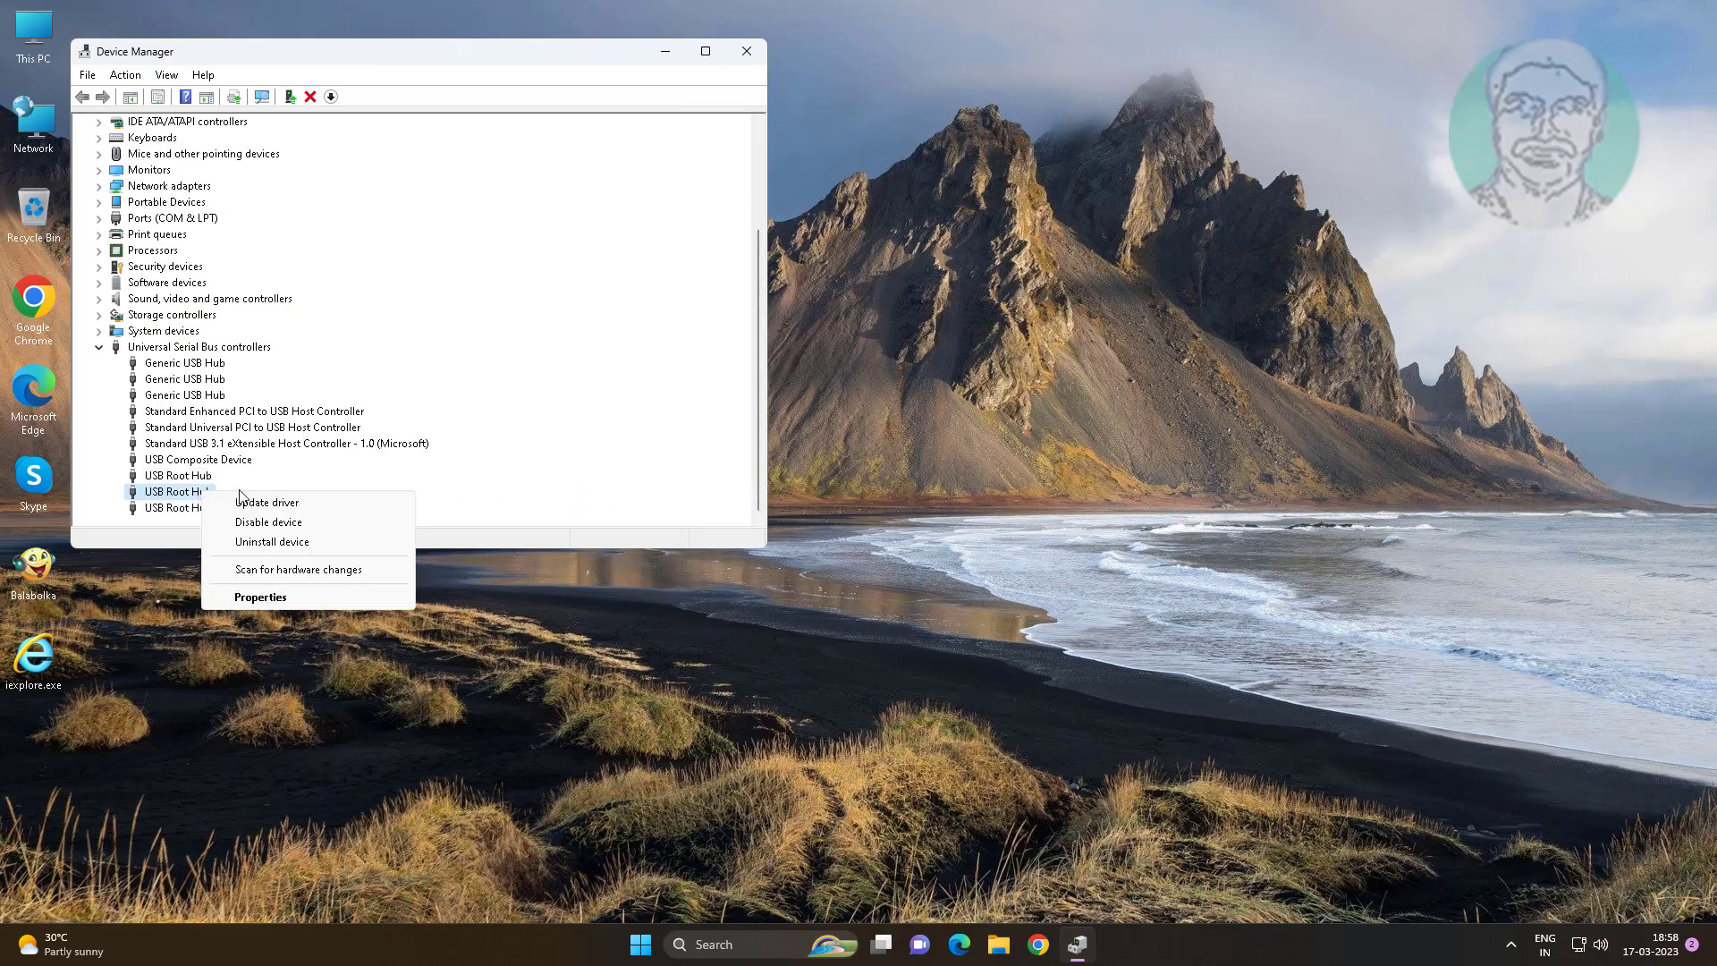
pyautogui.click(261, 501)
pyautogui.click(329, 363)
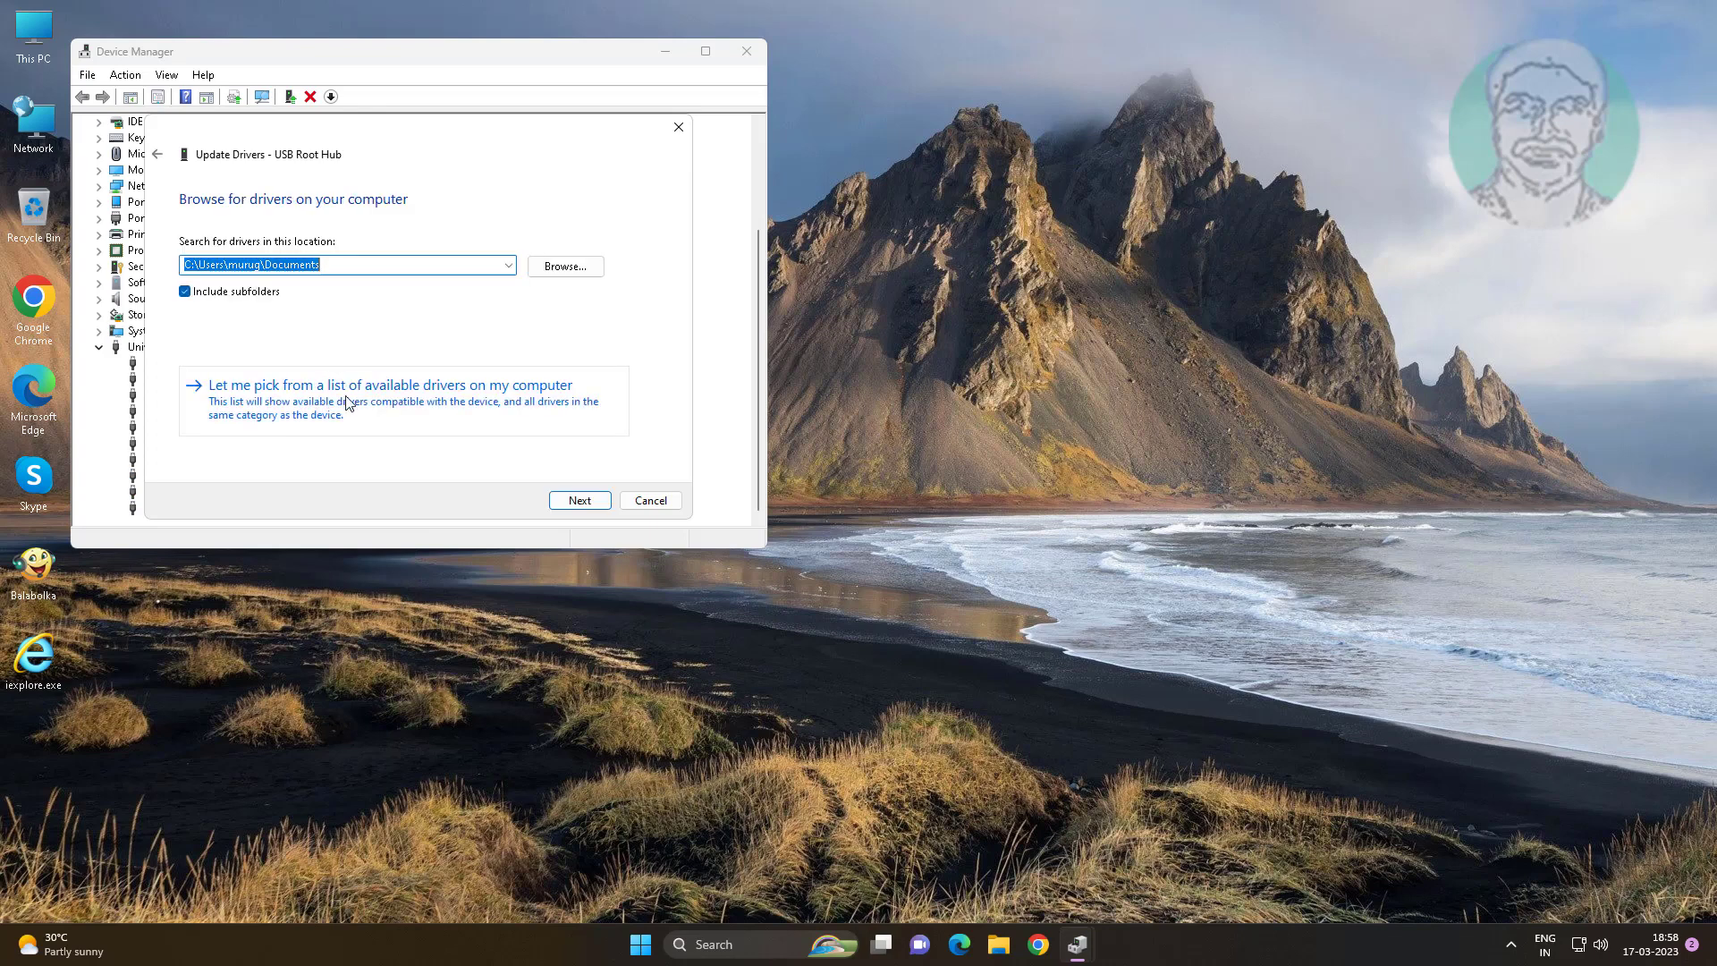
pyautogui.click(376, 409)
pyautogui.click(602, 505)
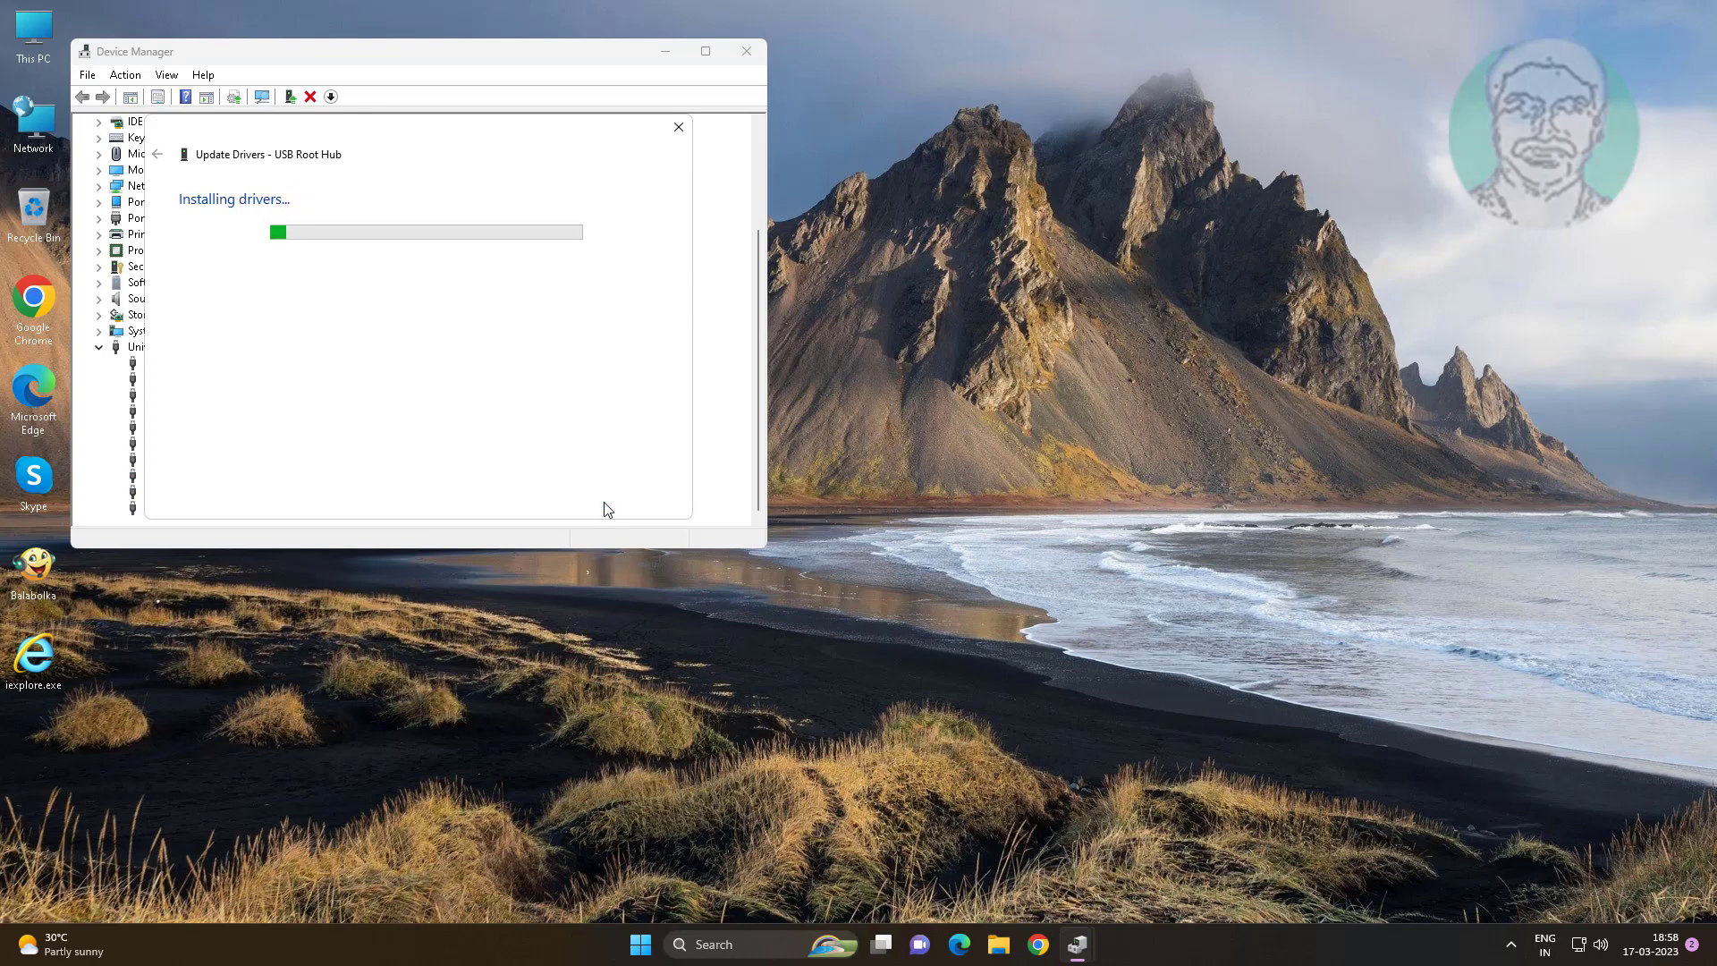
pyautogui.click(662, 502)
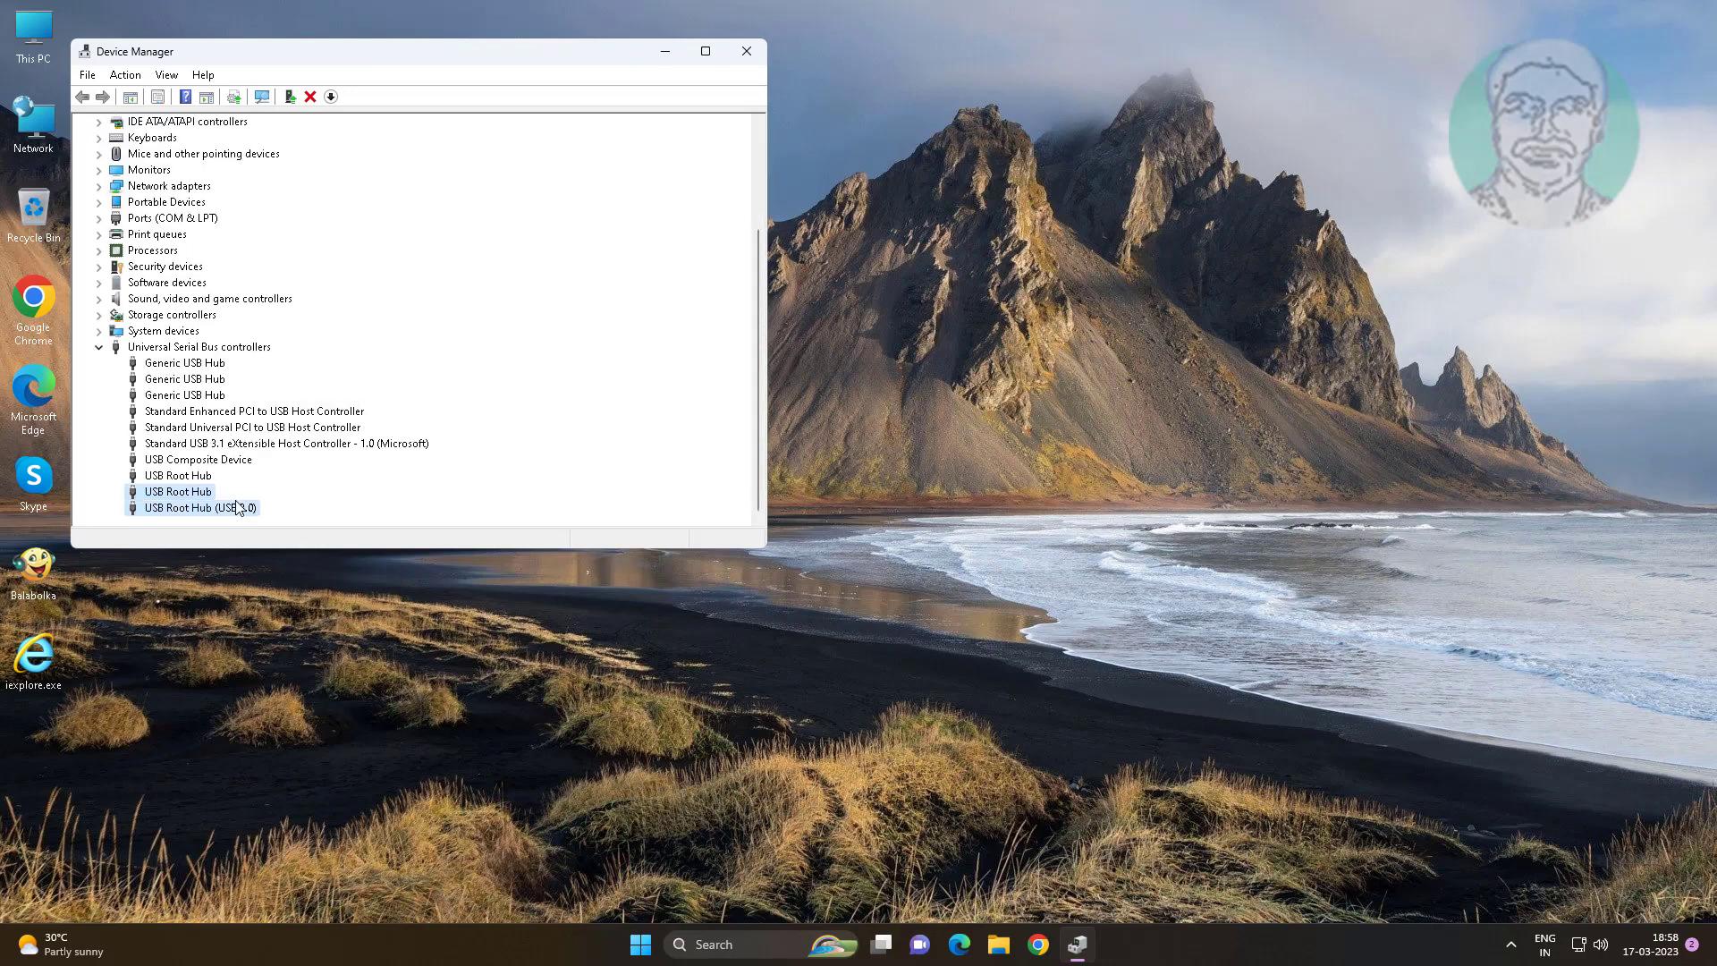
# - Install the USB Root Hub (USB 3.0) driver for that hub from the computer's available drivers, and close Device Manager
pyautogui.rightClick(243, 508)
pyautogui.click(320, 525)
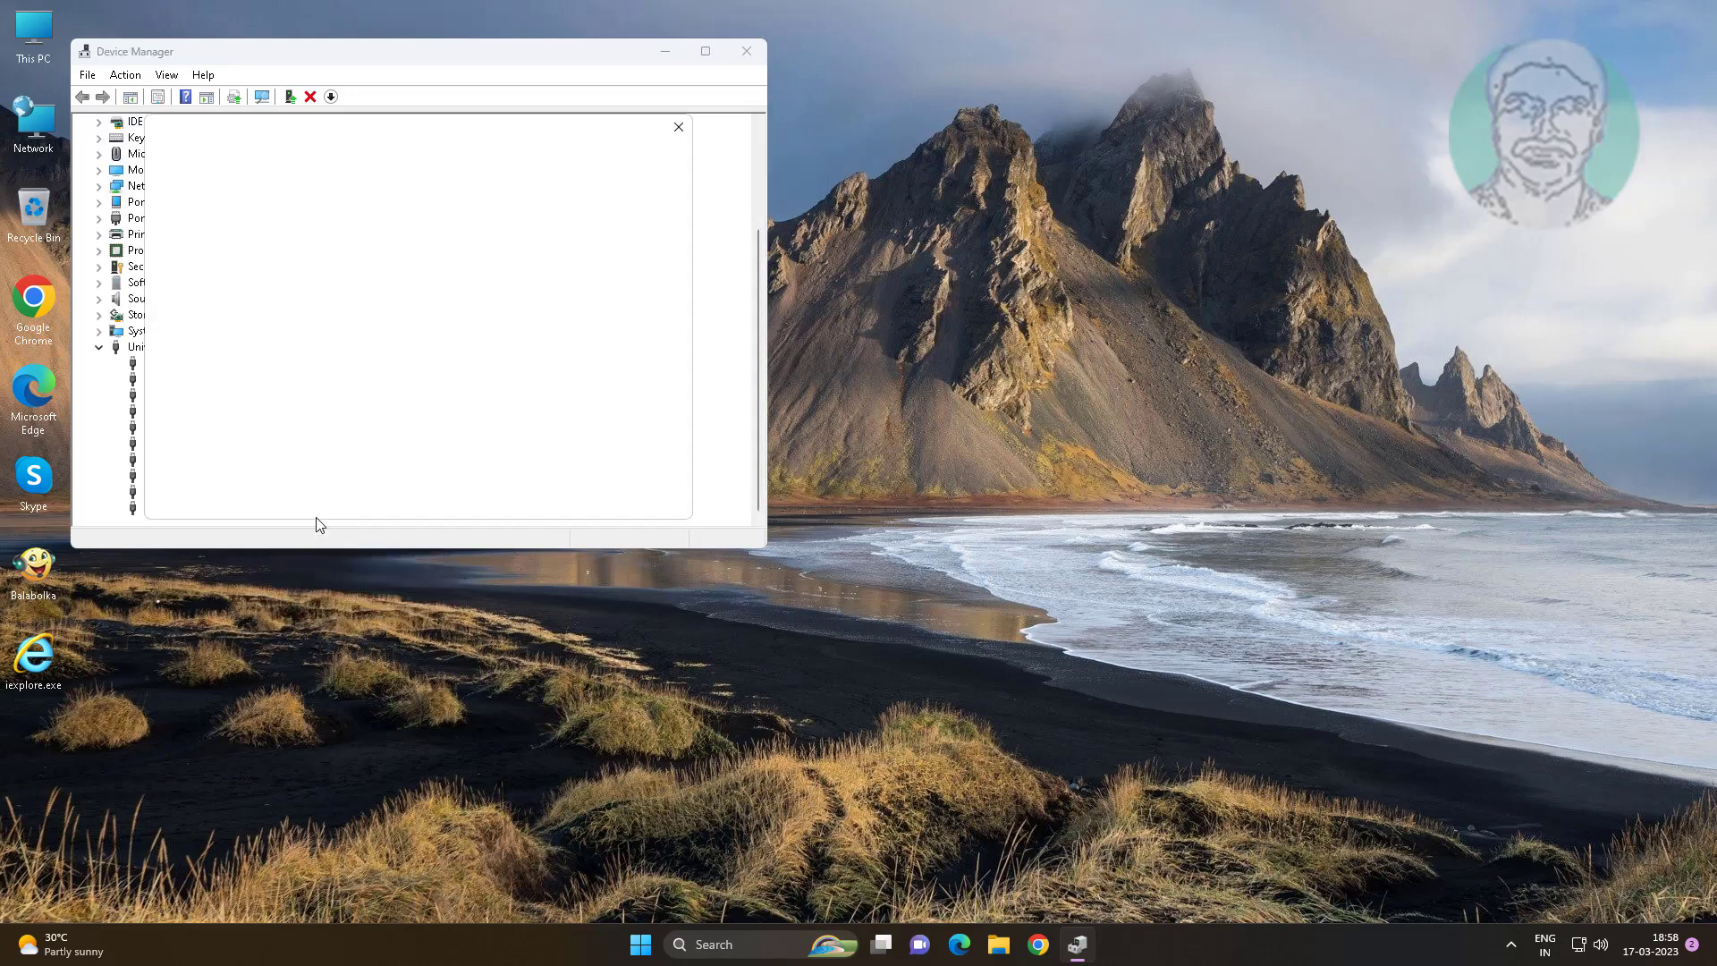
pyautogui.click(335, 377)
pyautogui.click(333, 392)
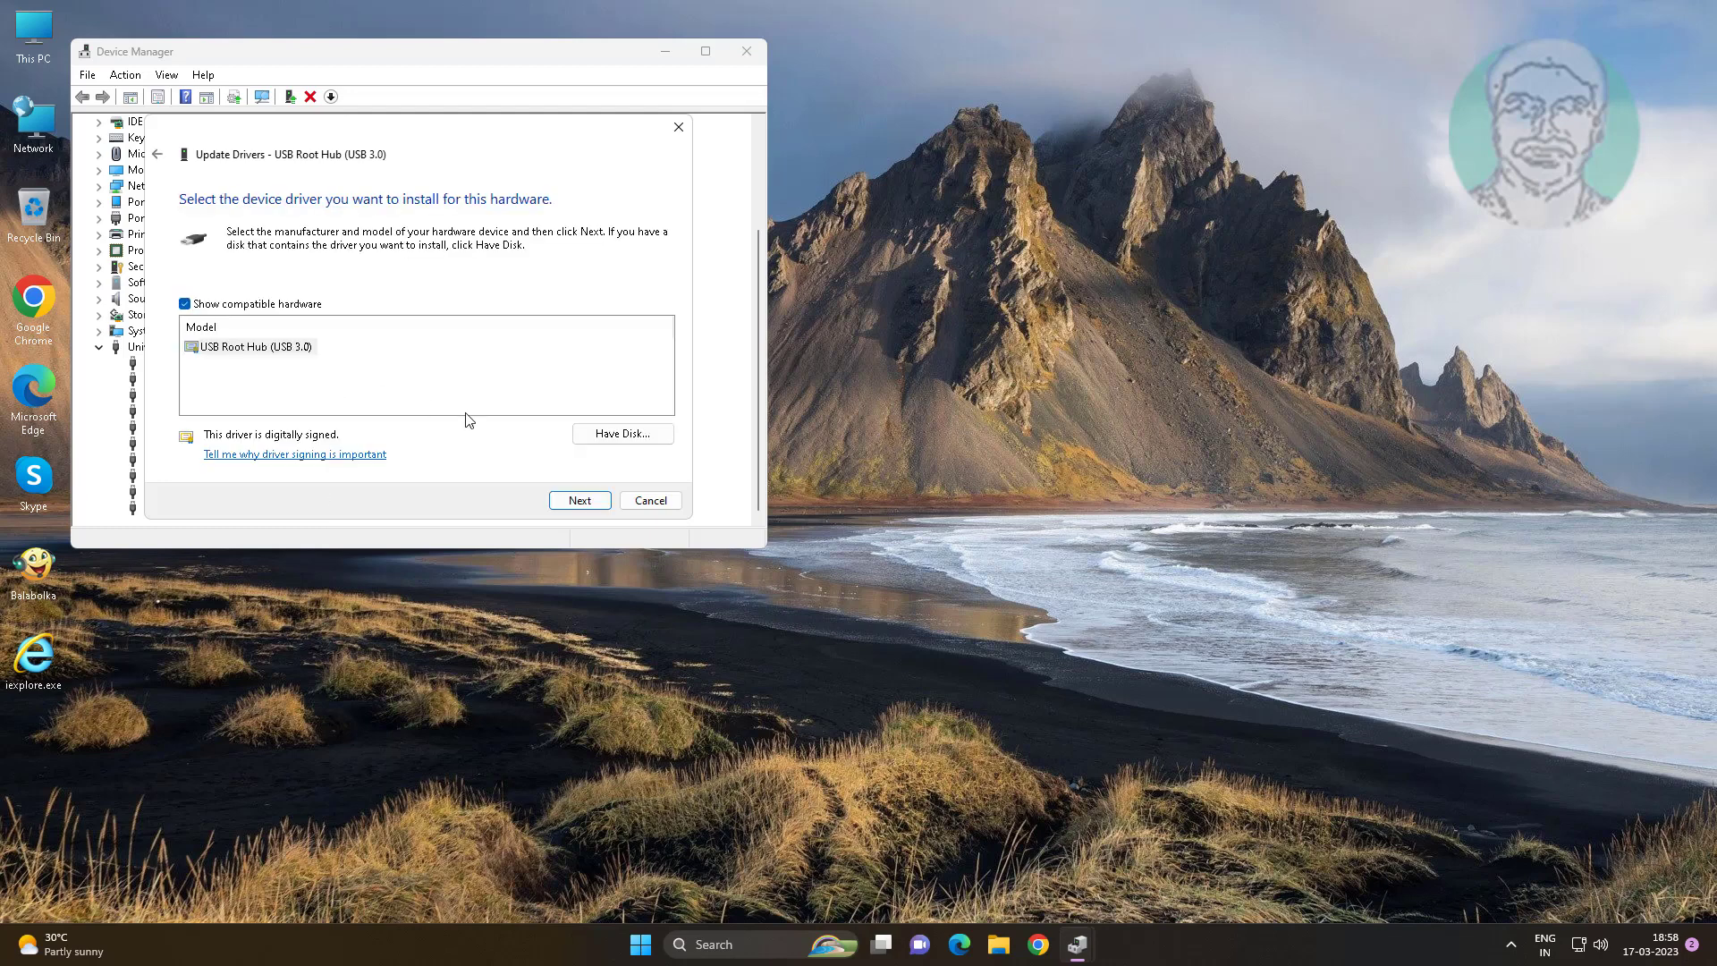
pyautogui.click(247, 351)
pyautogui.click(580, 500)
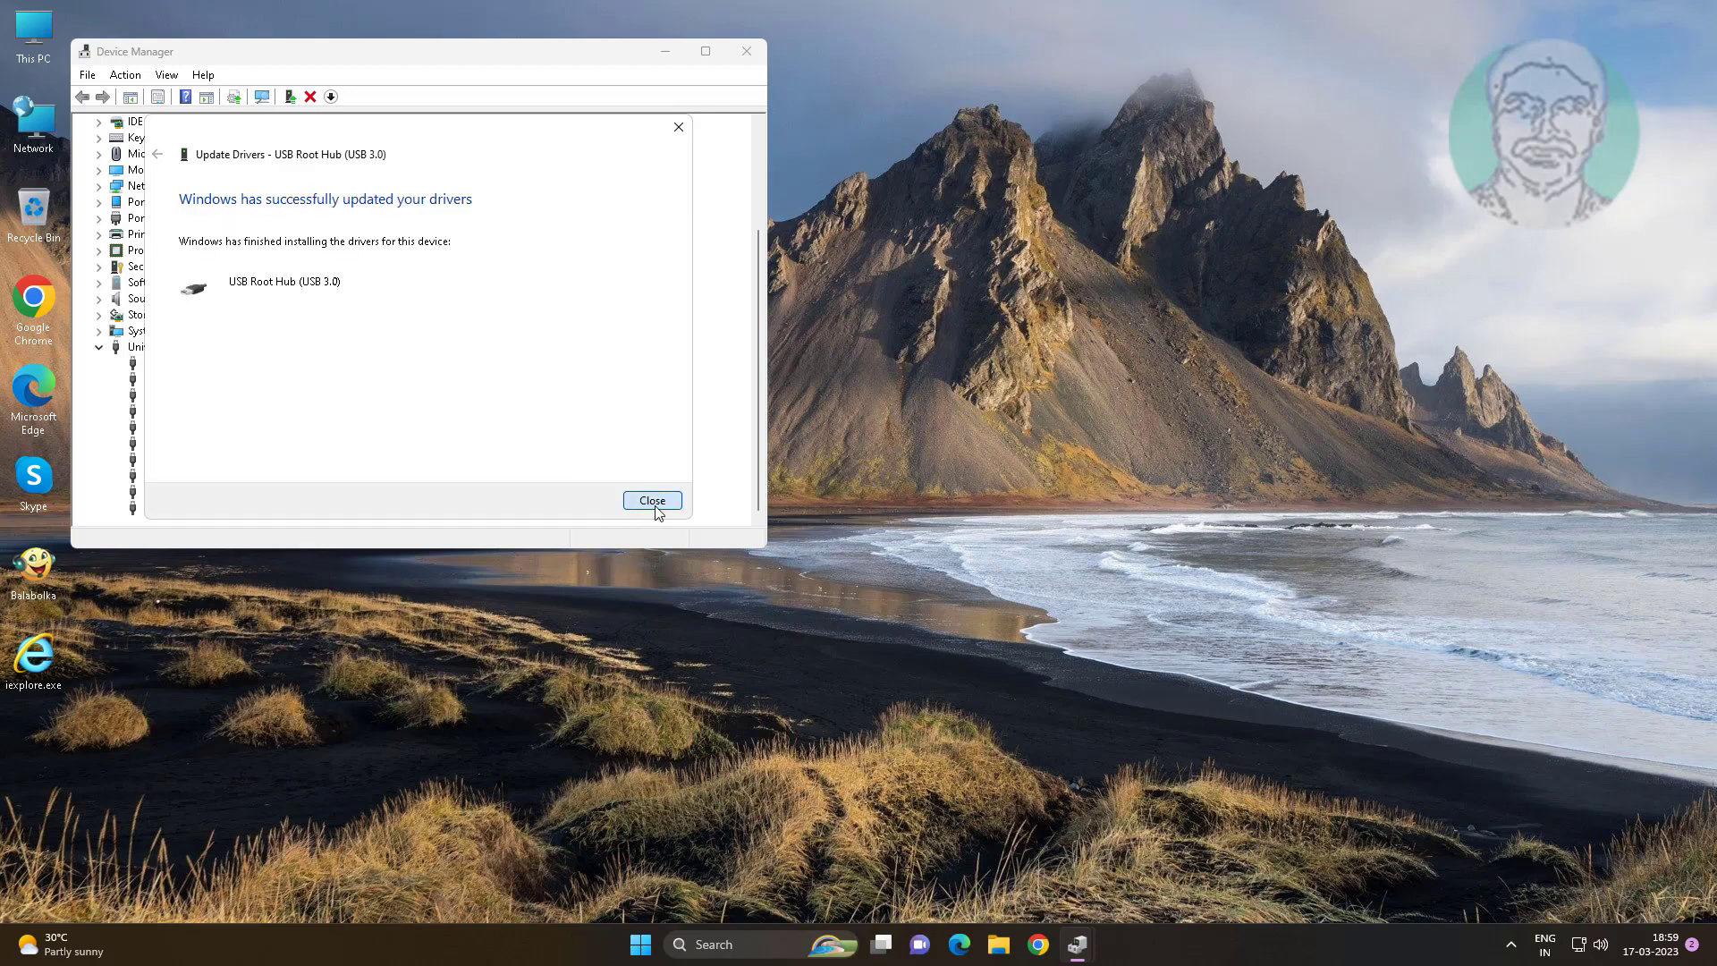
pyautogui.click(653, 501)
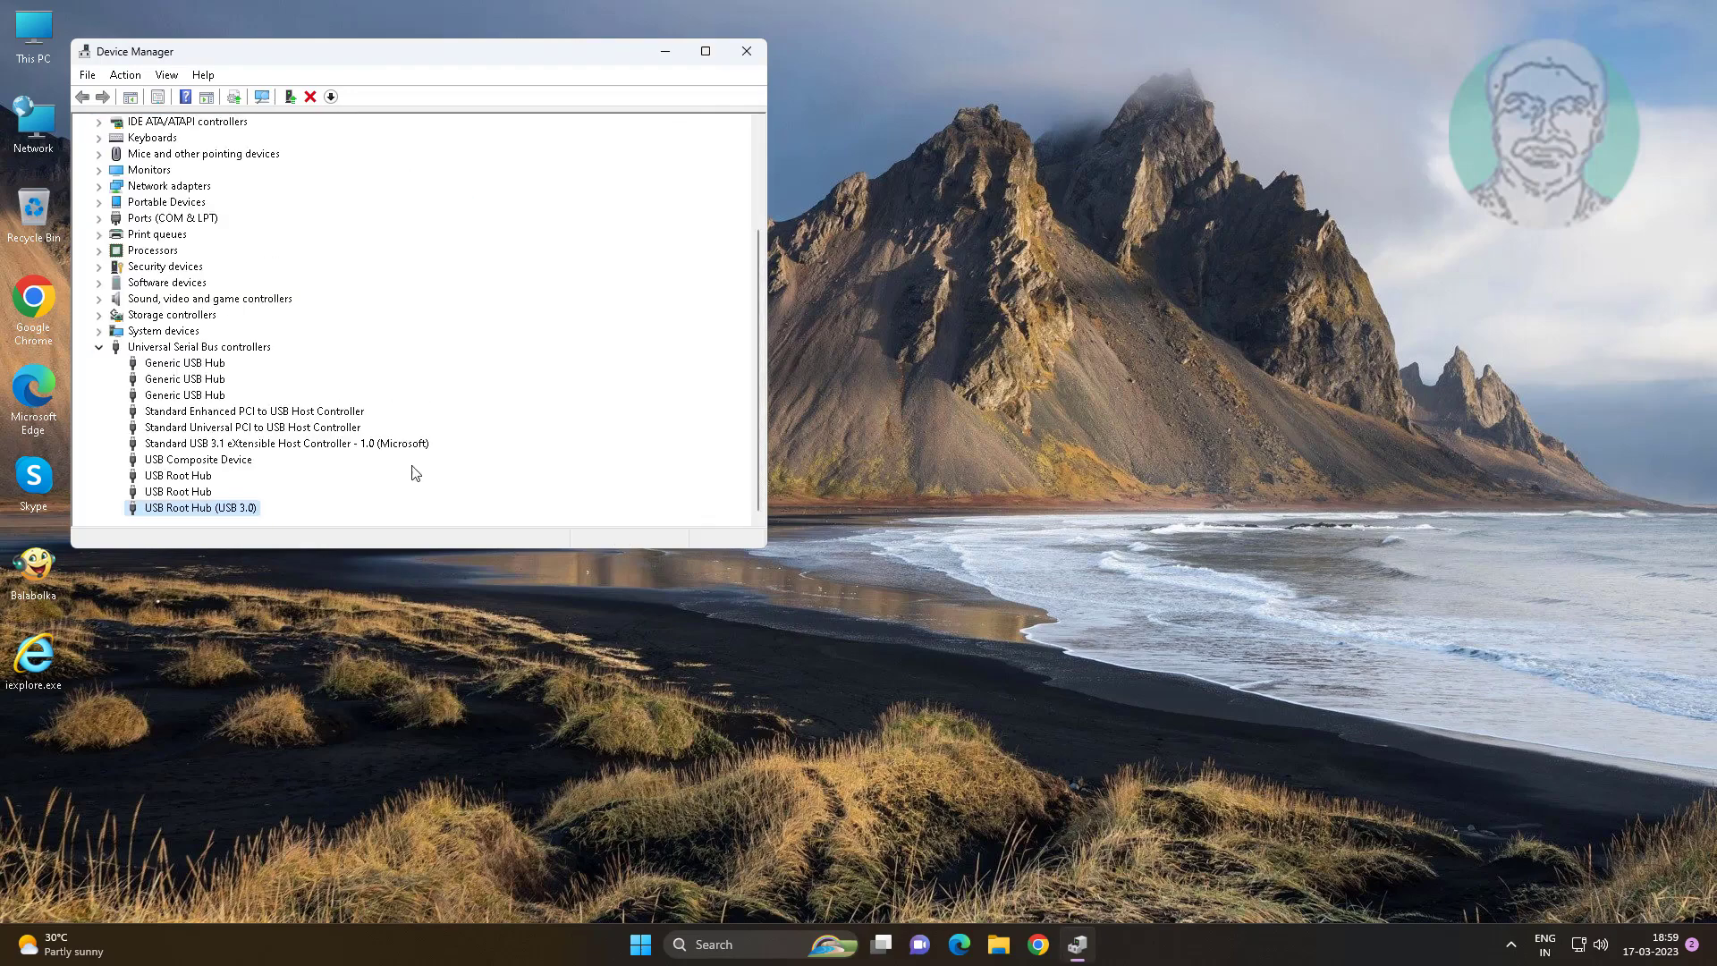
pyautogui.click(748, 52)
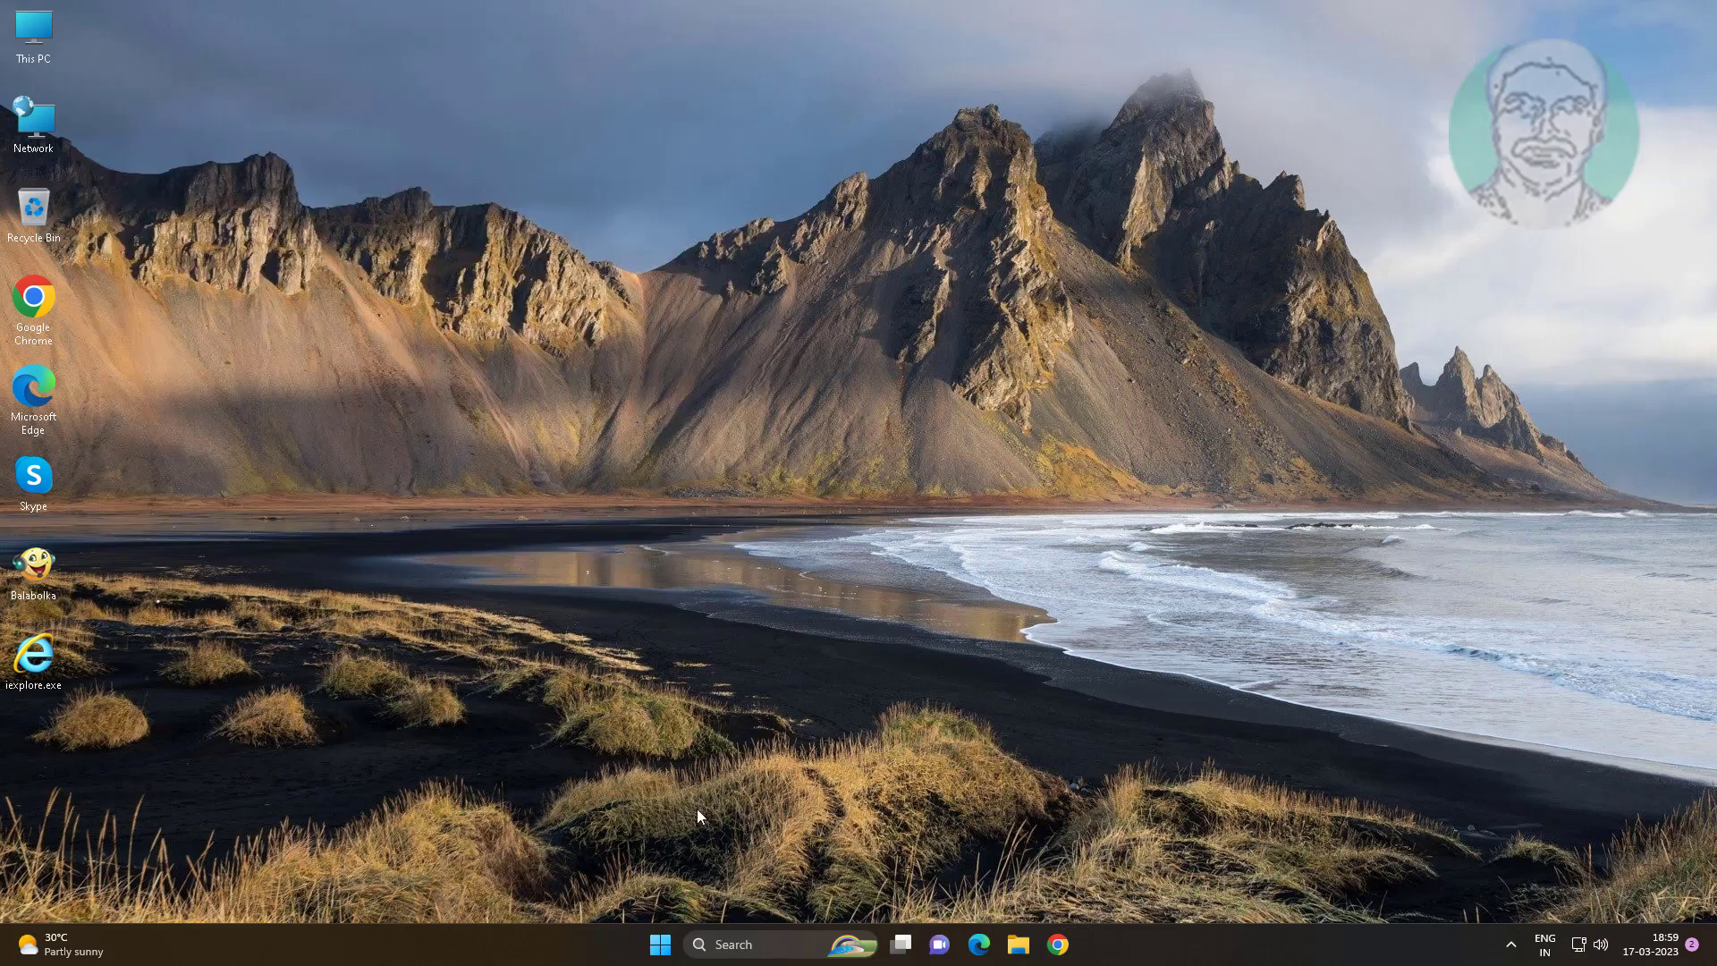
# - Open Device Manager again and expand the Universal Serial Bus controllers category
pyautogui.rightClick(664, 946)
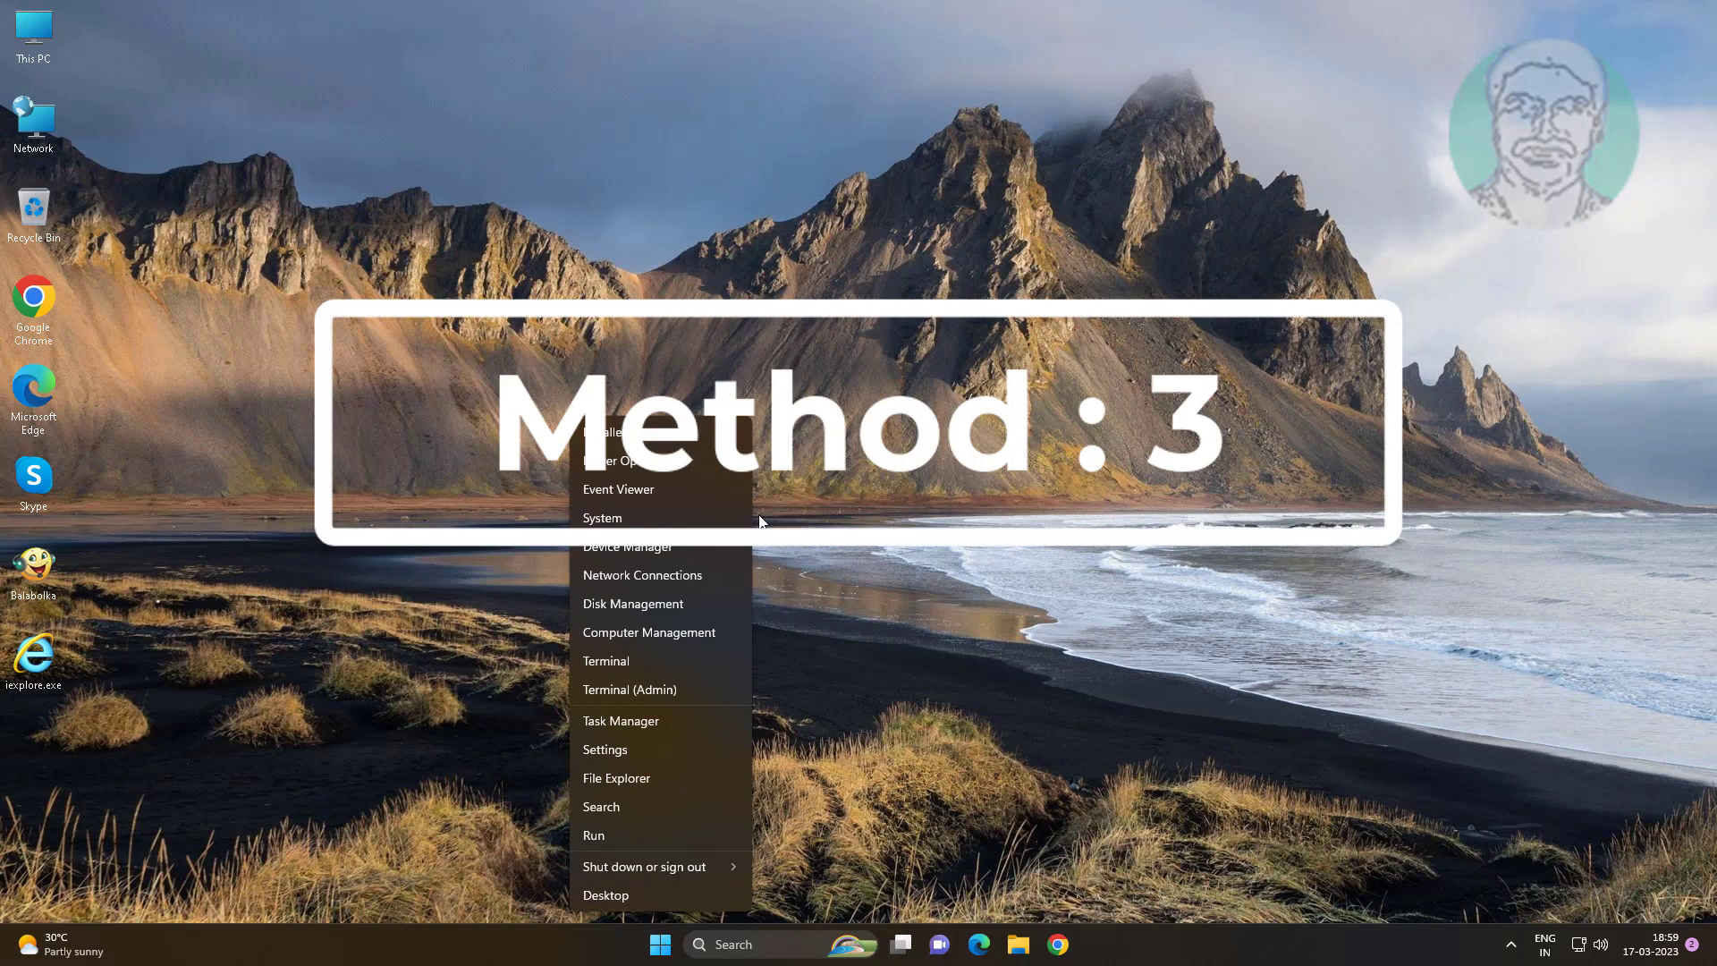
pyautogui.click(629, 551)
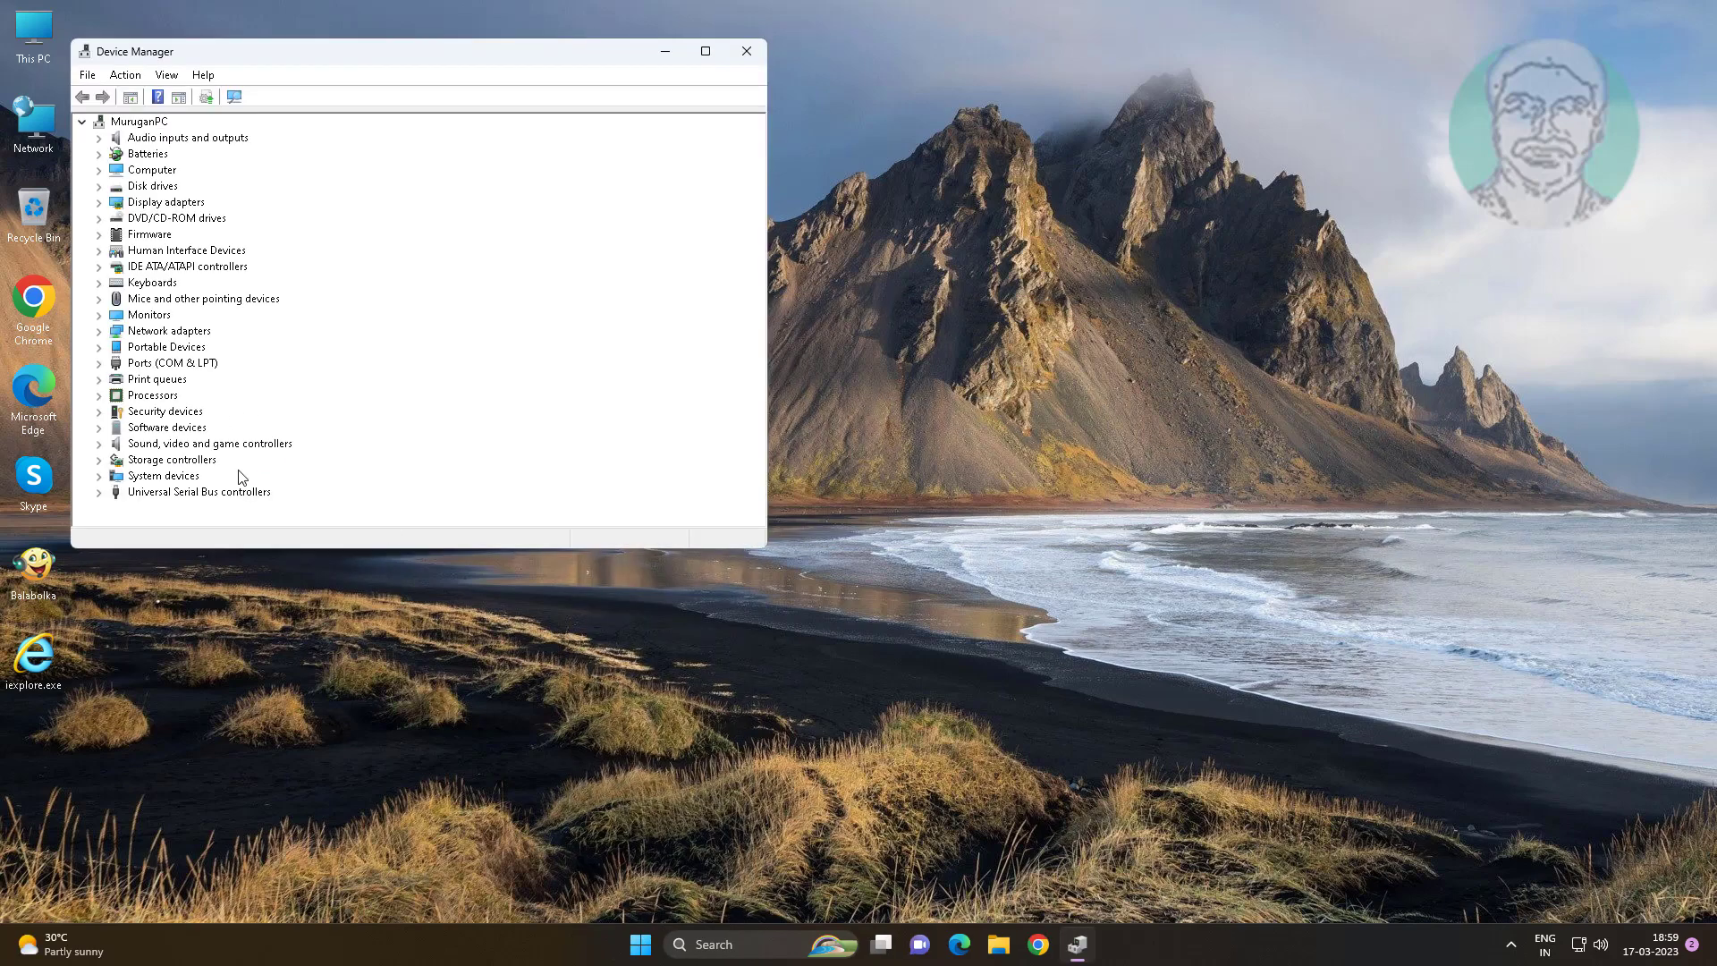
pyautogui.click(132, 494)
pyautogui.click(99, 493)
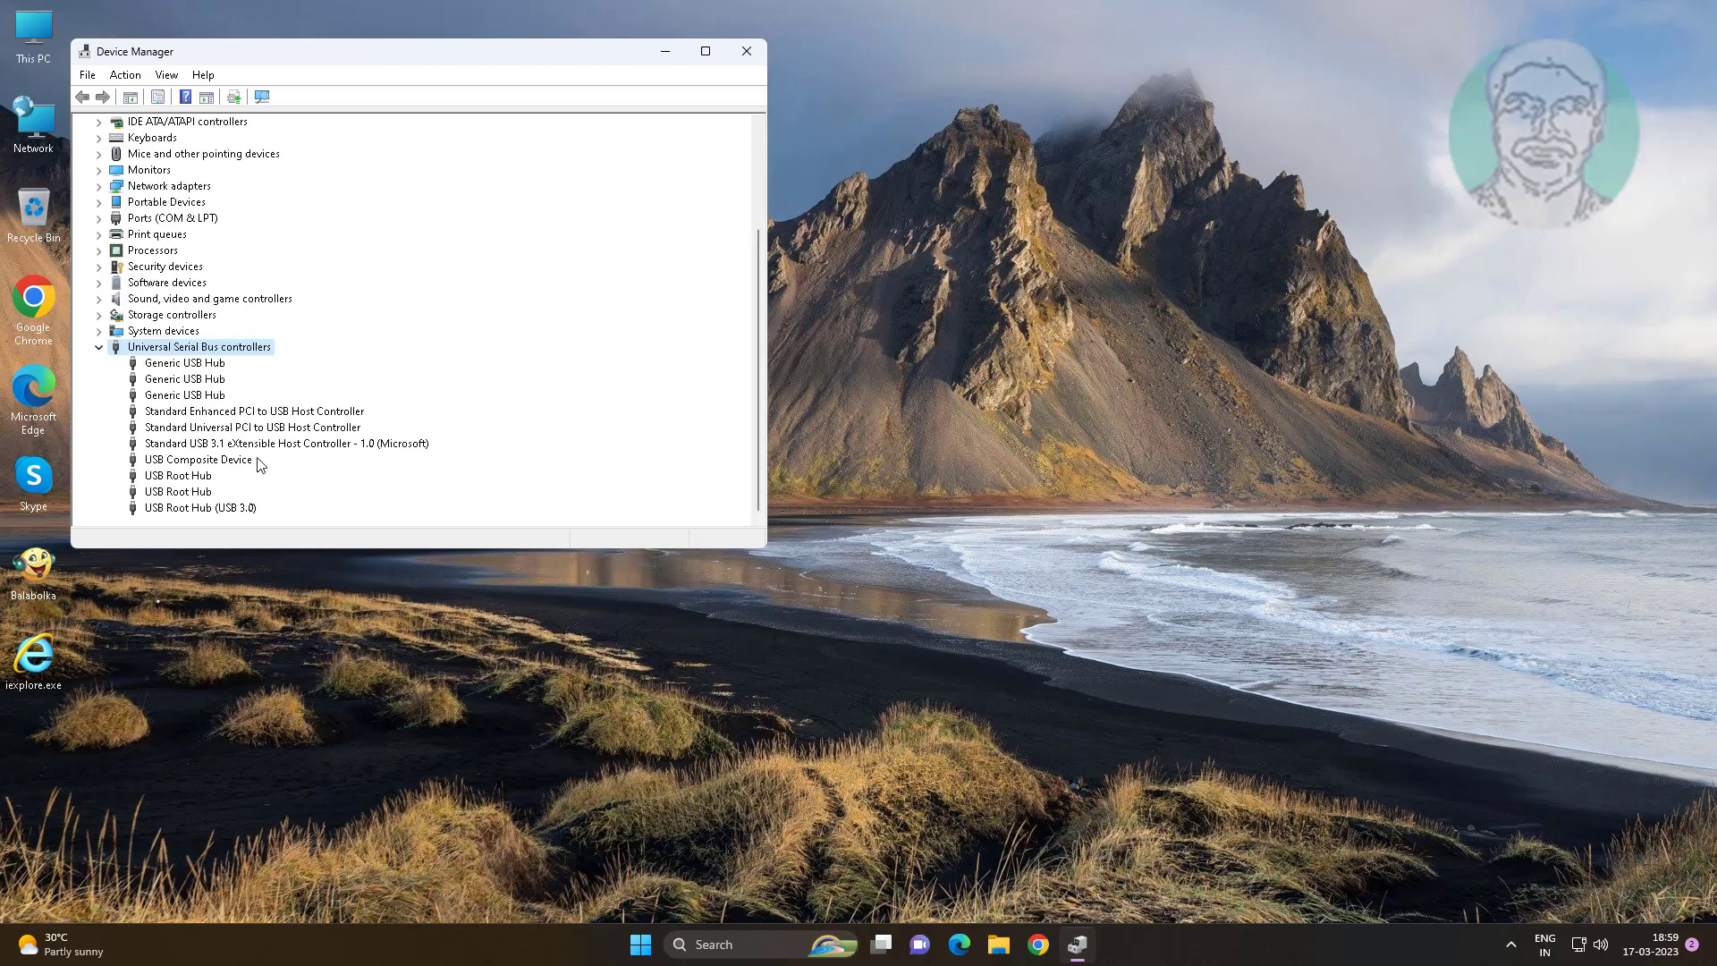
# - Uninstall the first Generic USB Hub under Universal Serial Bus controllers
pyautogui.click(198, 367)
pyautogui.rightClick(198, 366)
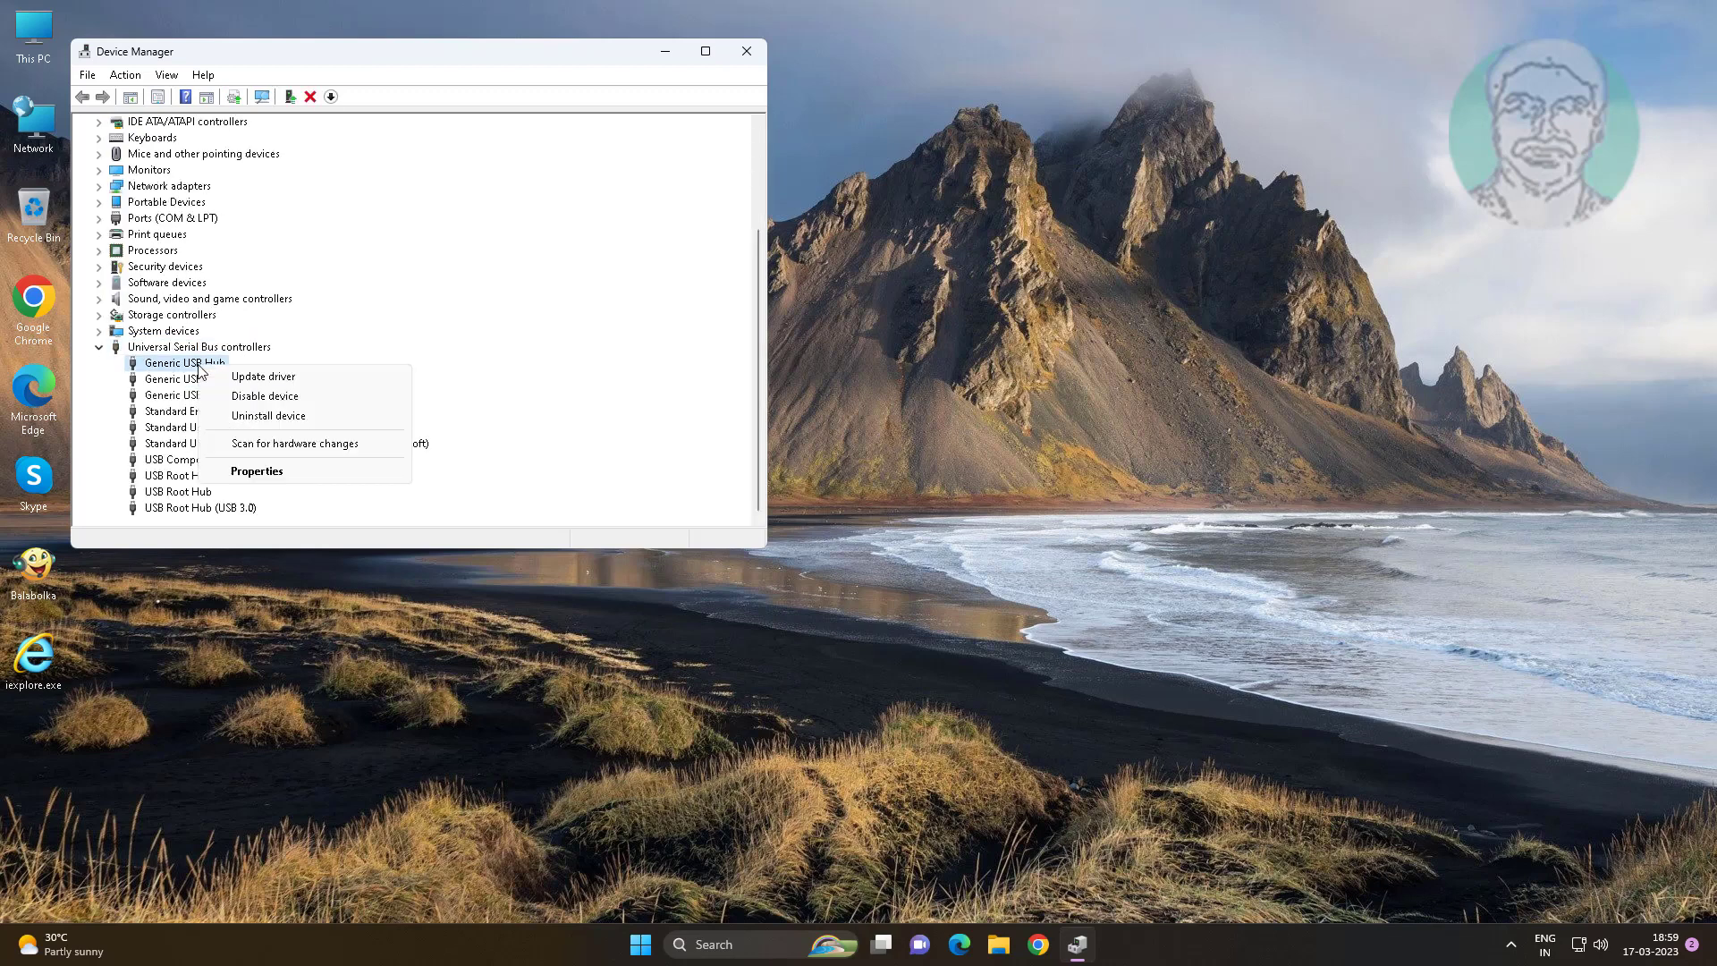
pyautogui.click(265, 419)
pyautogui.click(880, 540)
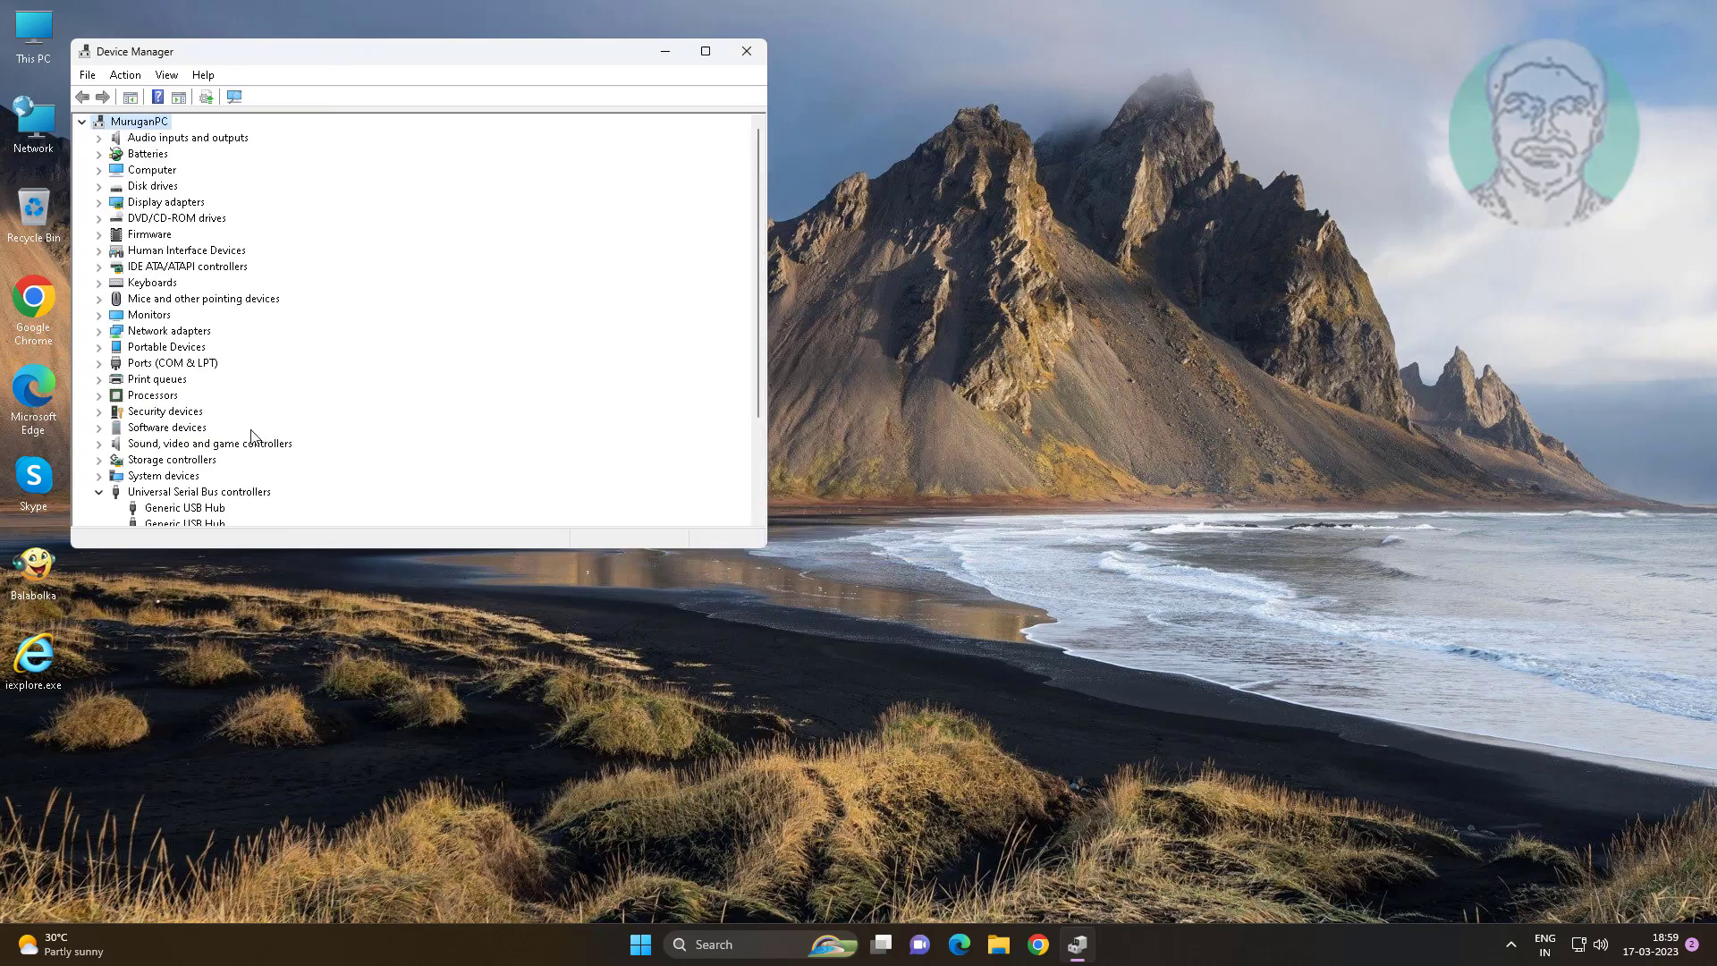
# - Uninstall the upper of the two remaining Generic USB Hub devices under Universal Serial Bus controllers
pyautogui.click(206, 381)
pyautogui.rightClick(211, 382)
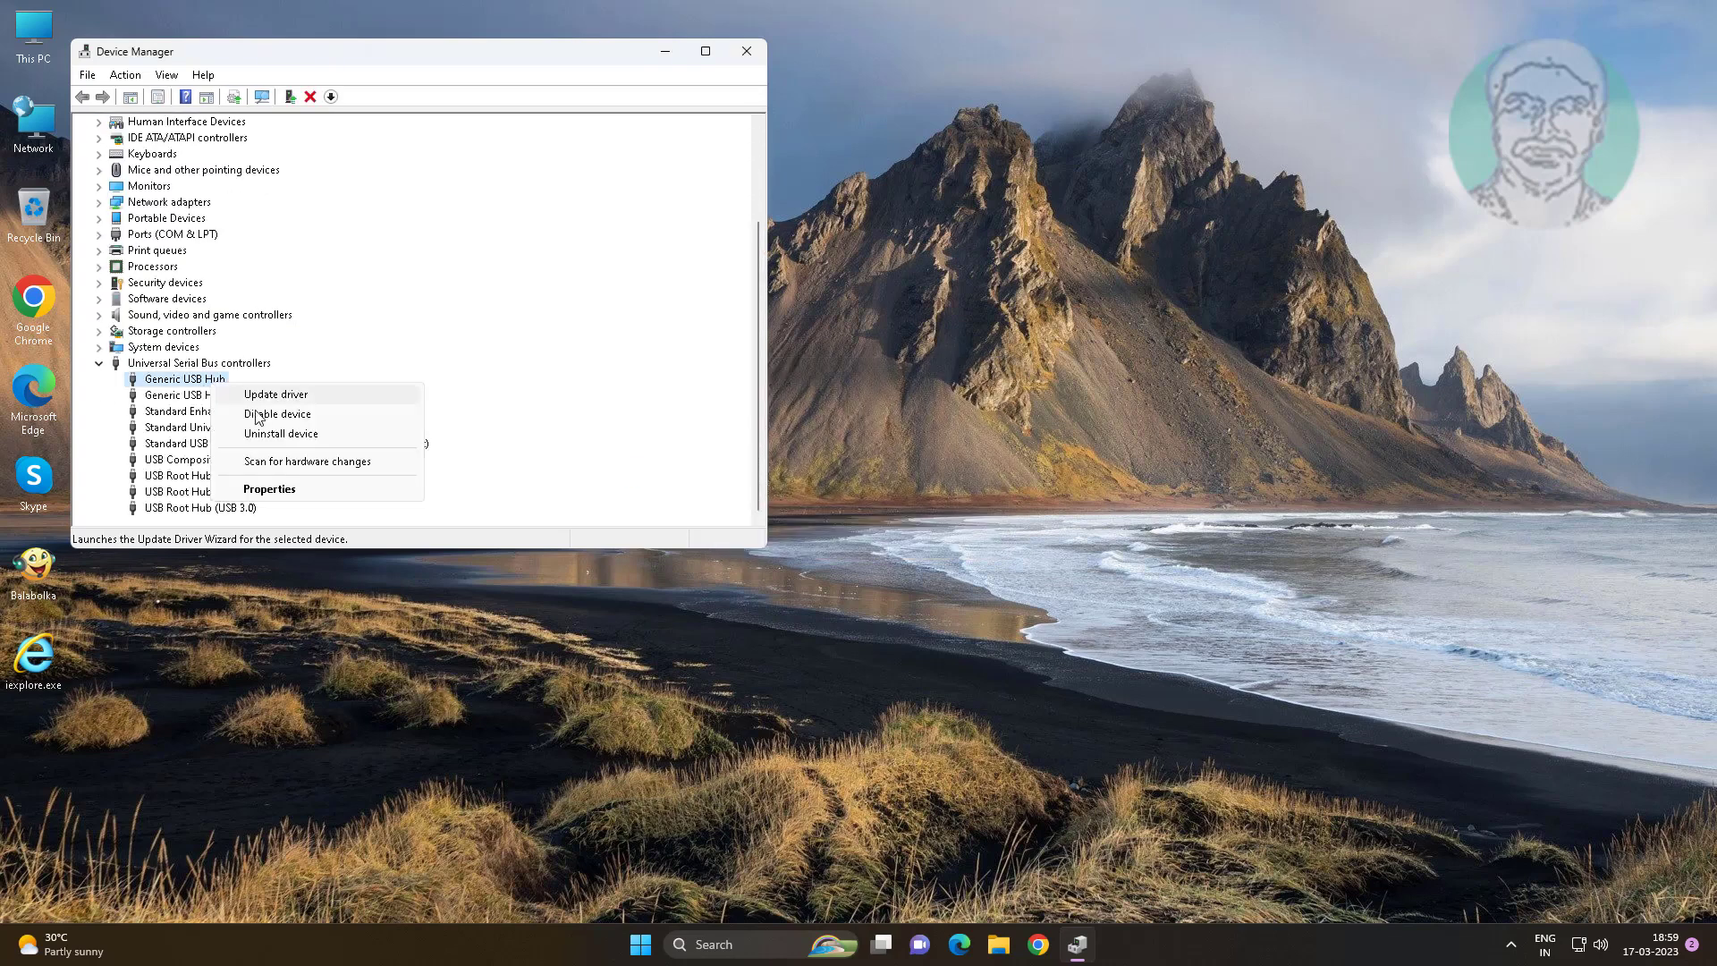
pyautogui.click(280, 436)
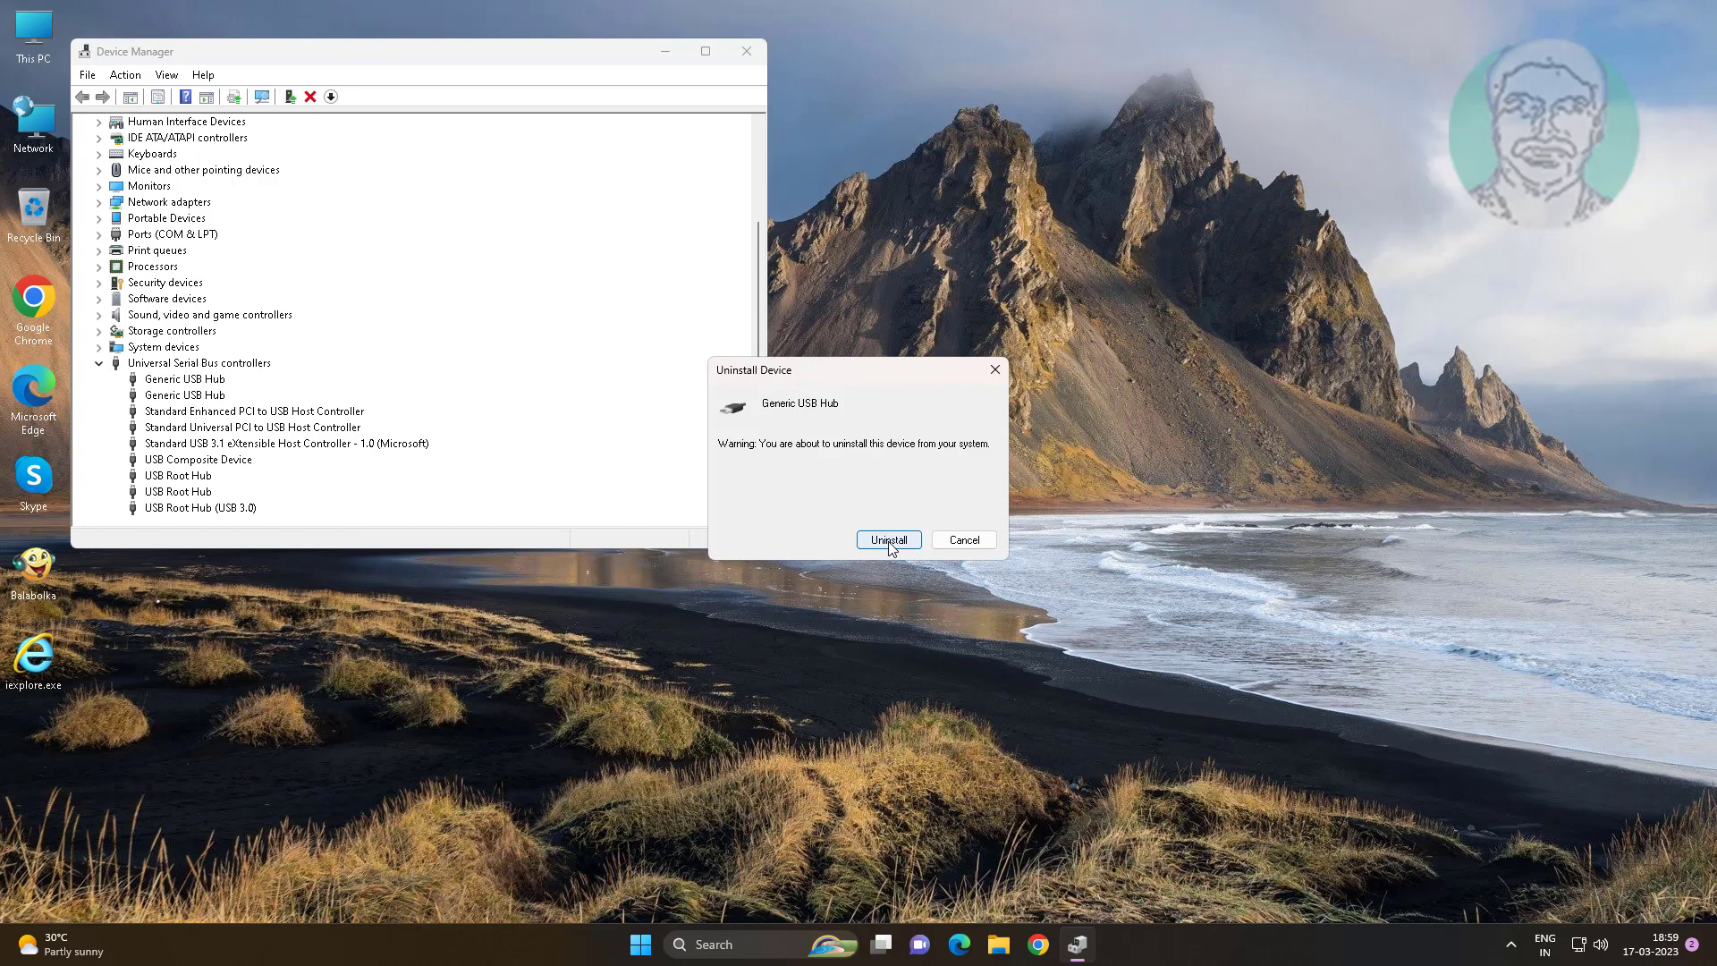
pyautogui.click(889, 541)
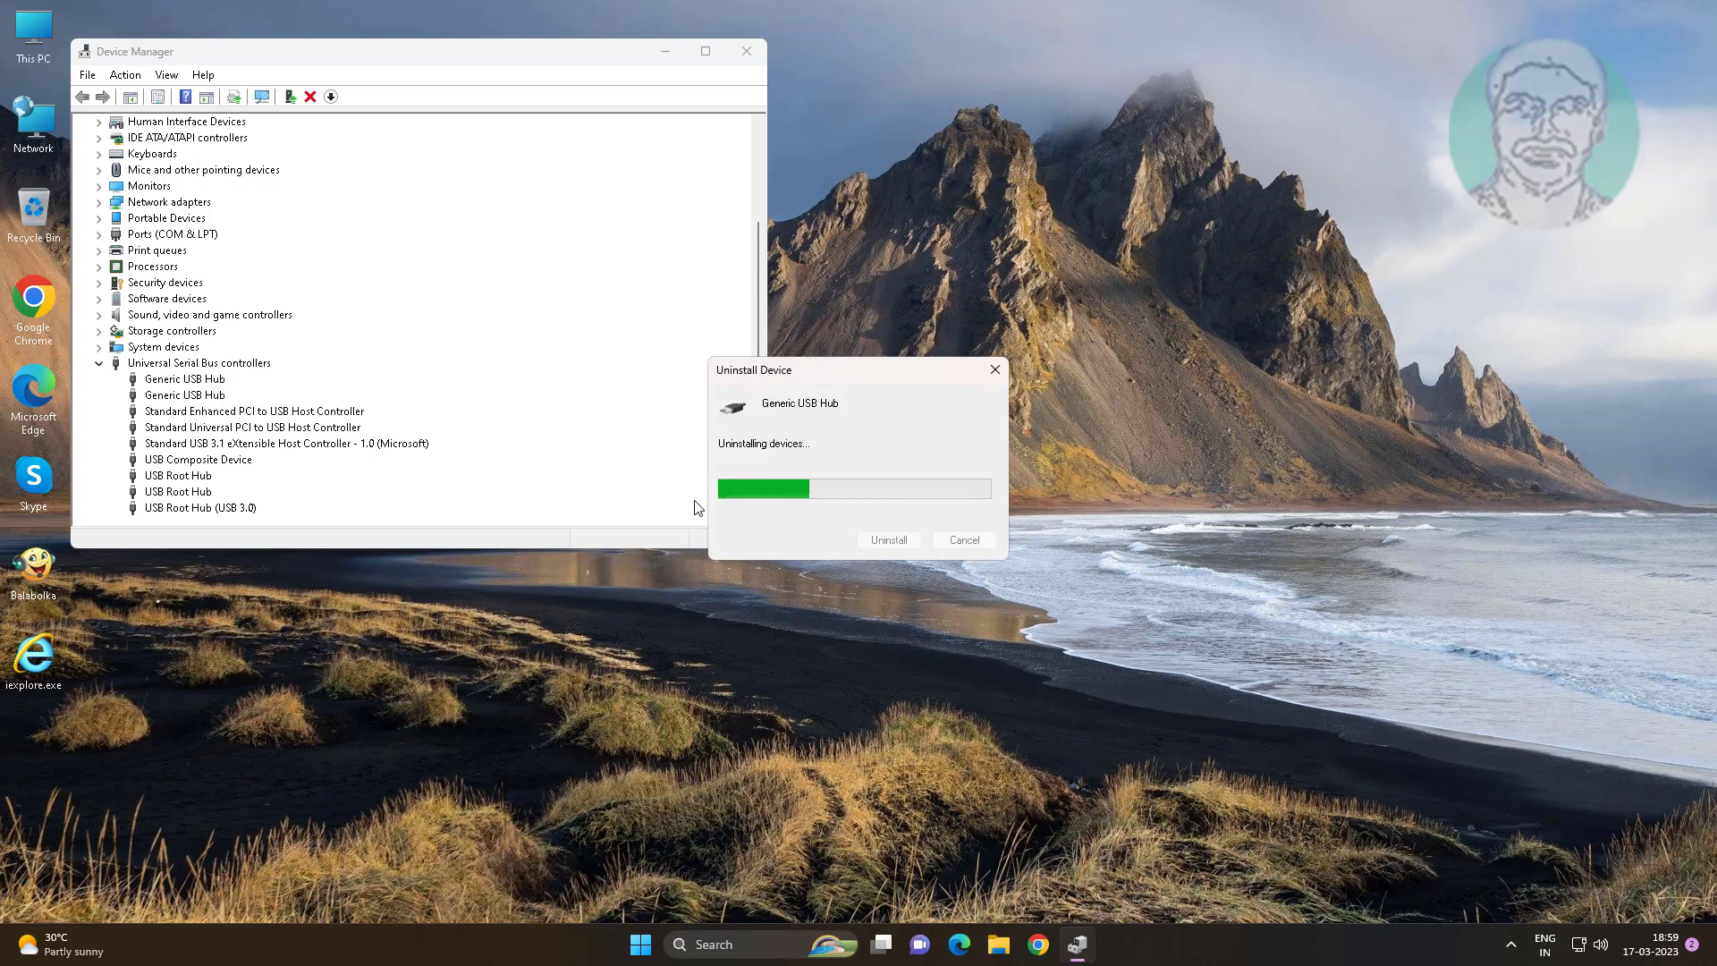
# - Uninstall the last remaining Generic USB Hub under Universal Serial Bus controllers
pyautogui.scroll(-3, 250, 448)
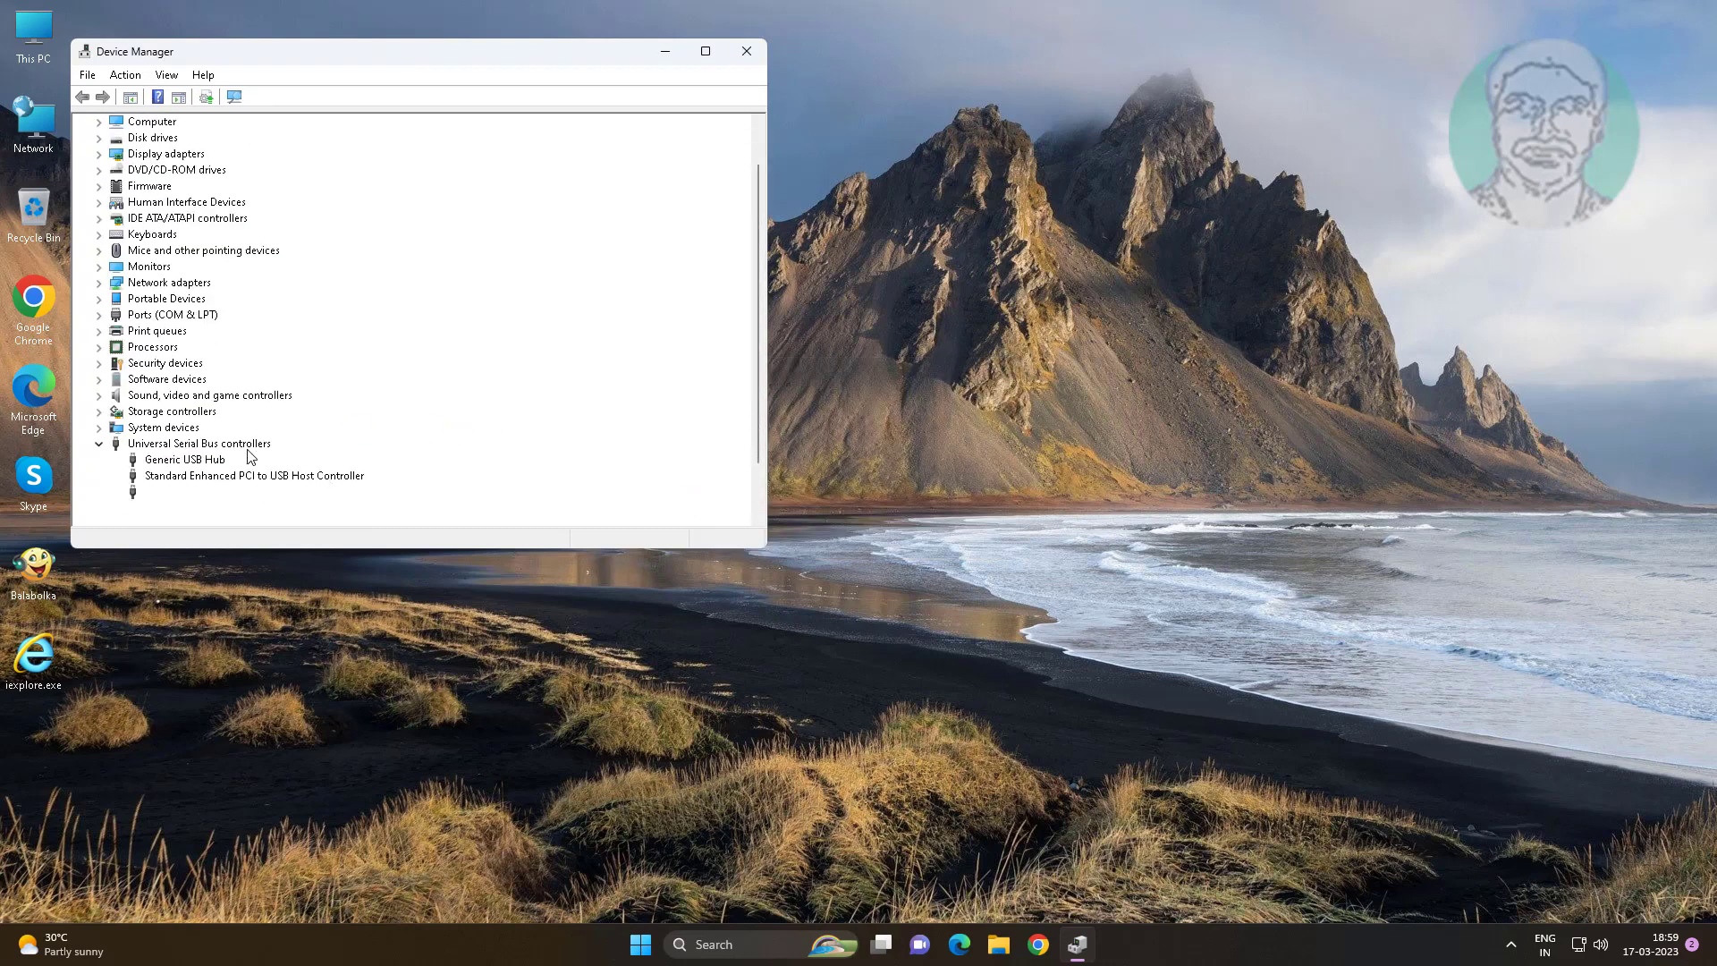
pyautogui.click(225, 411)
pyautogui.rightClick(216, 396)
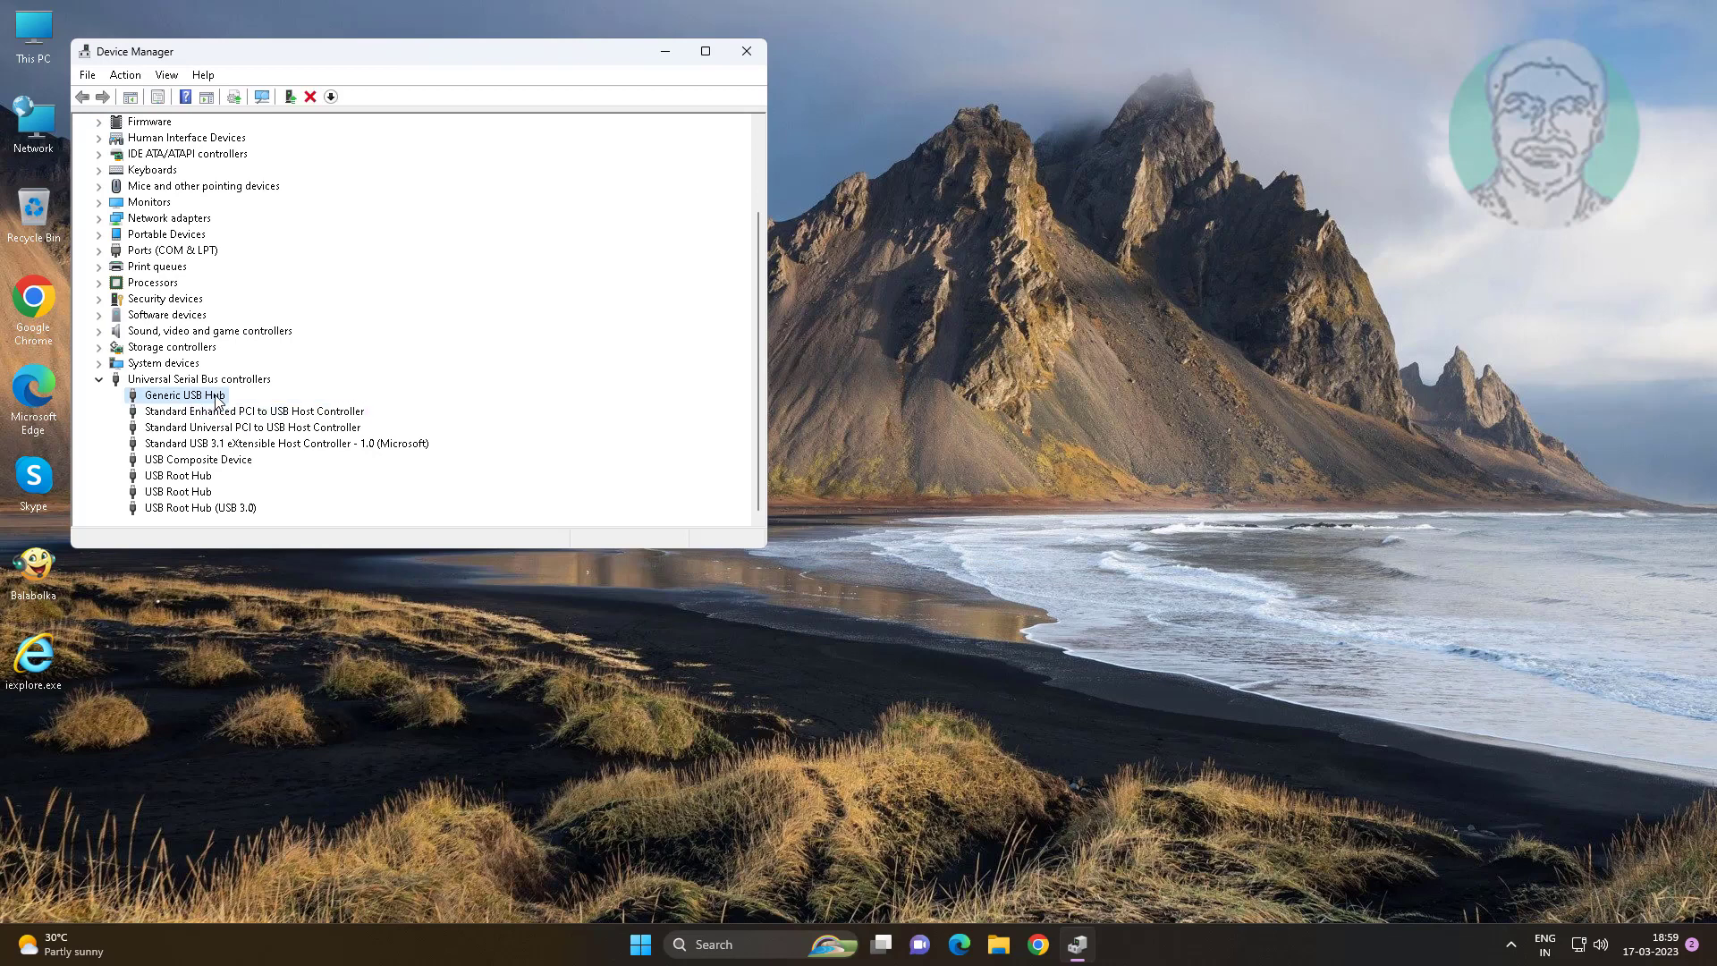
pyautogui.click(279, 448)
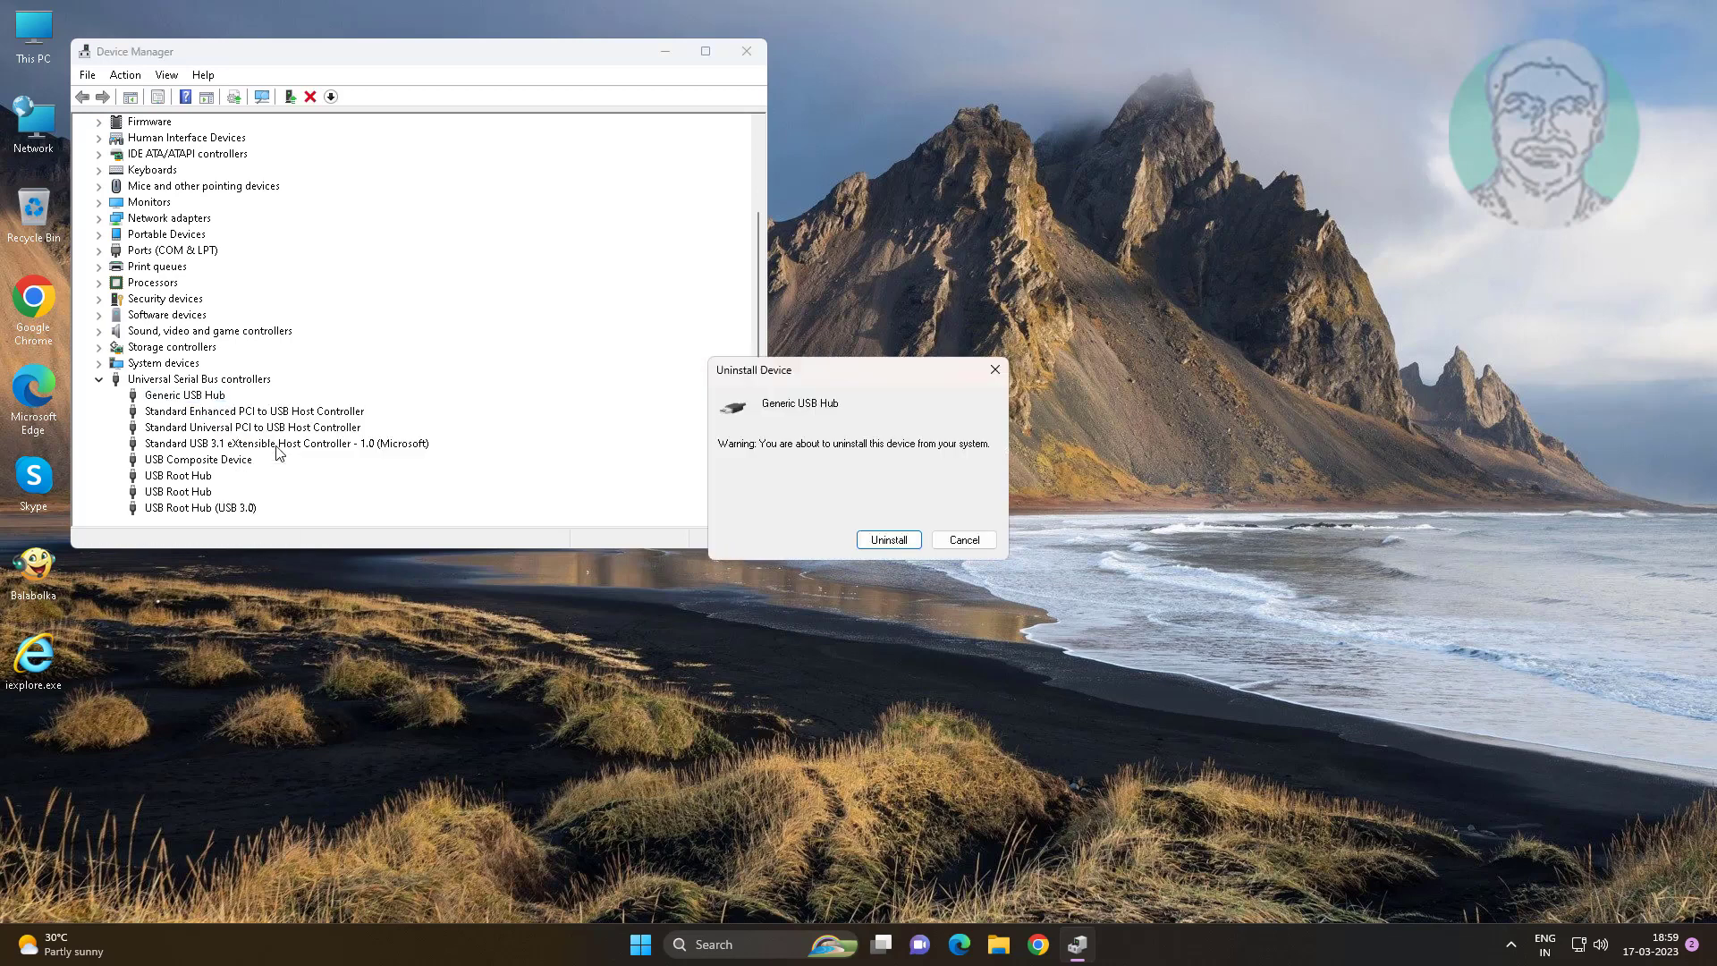
pyautogui.click(888, 541)
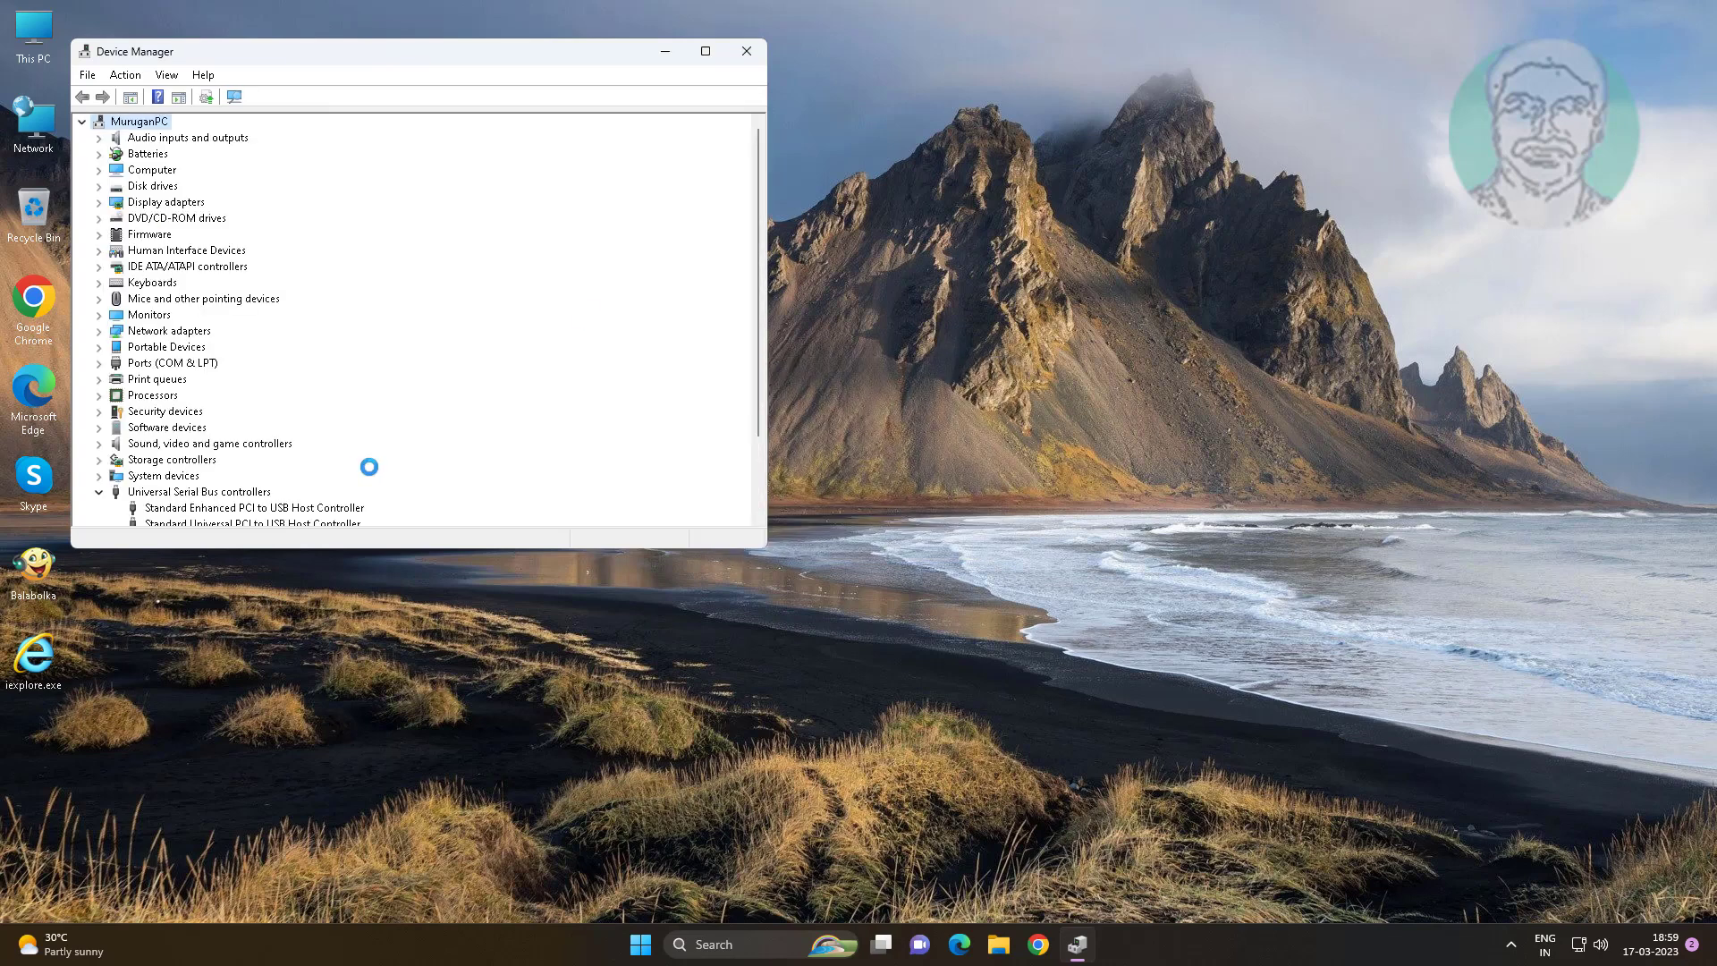
# - Uninstall the Standard Enhanced PCI to USB Host Controller under Universal Serial Bus controllers
pyautogui.scroll(-2, 269, 461)
pyautogui.click(222, 414)
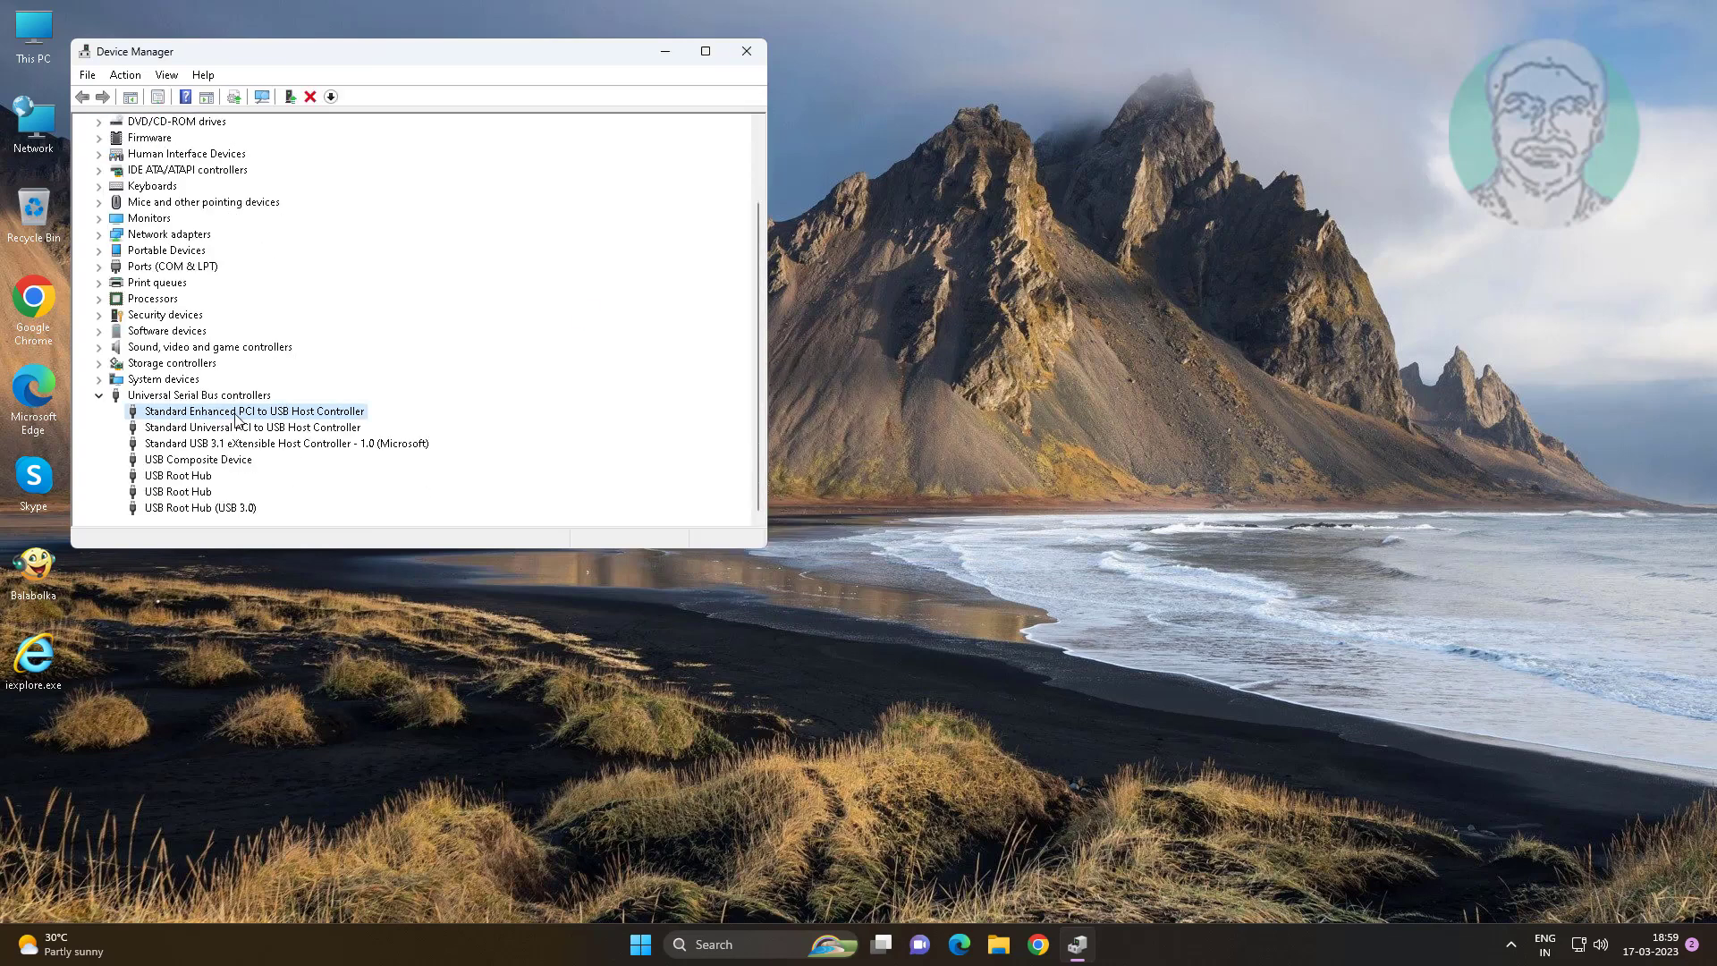
pyautogui.rightClick(235, 414)
pyautogui.click(295, 465)
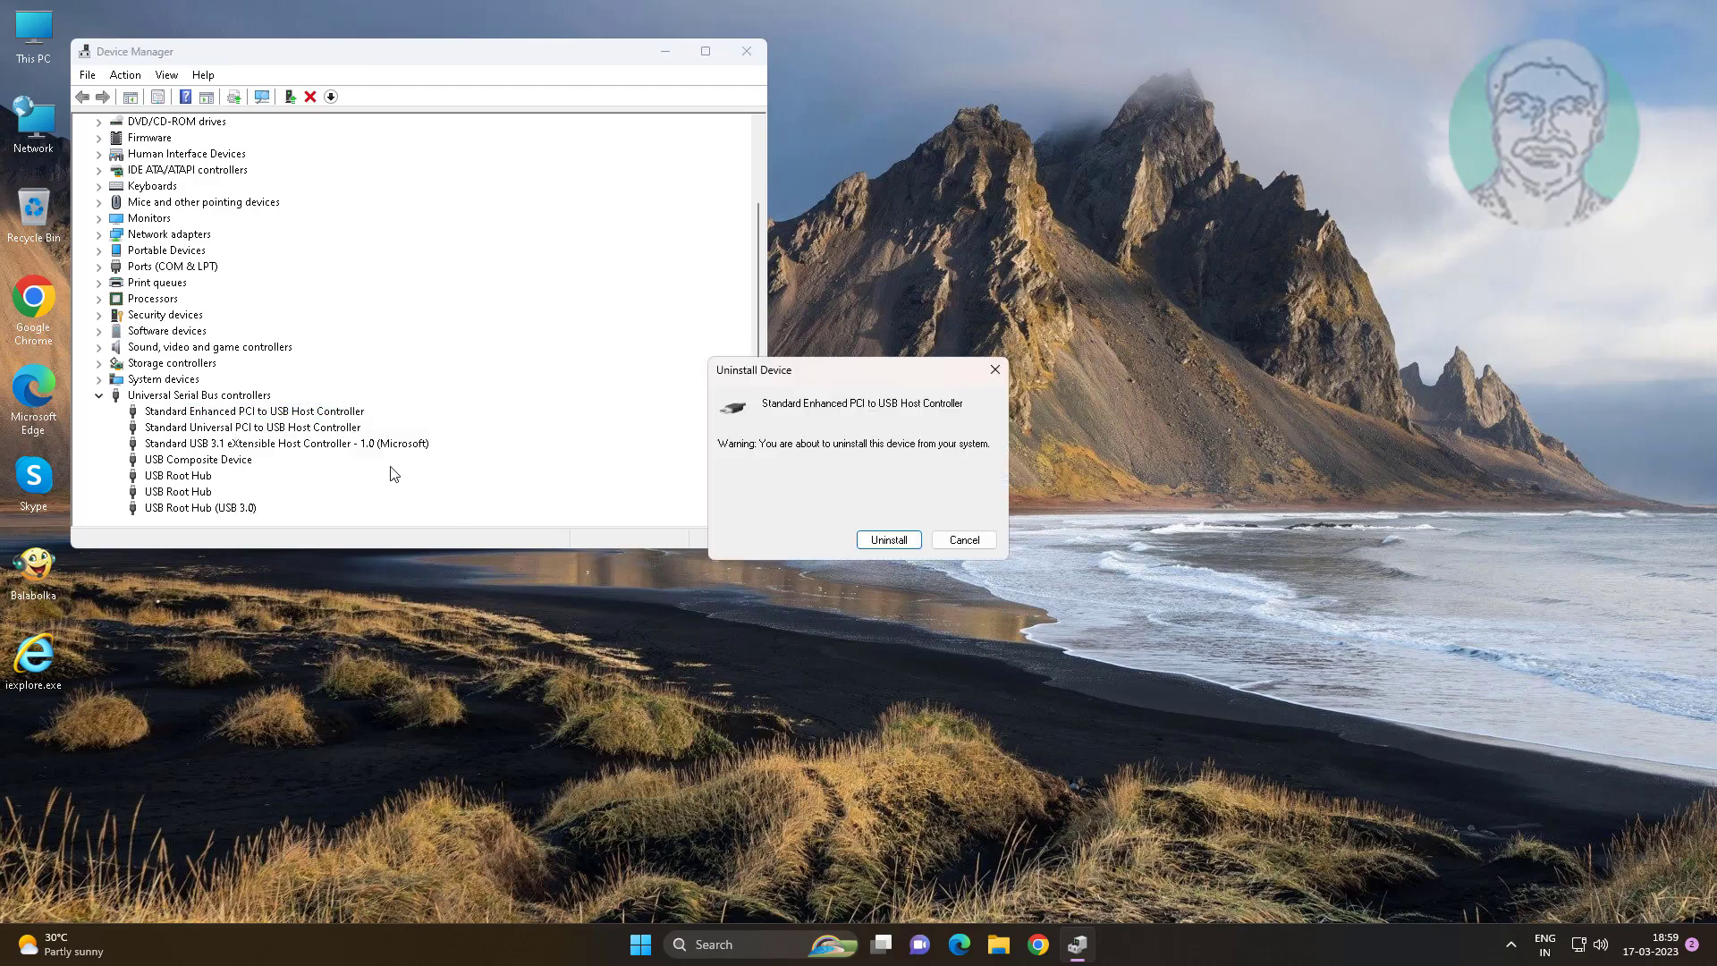
pyautogui.click(886, 539)
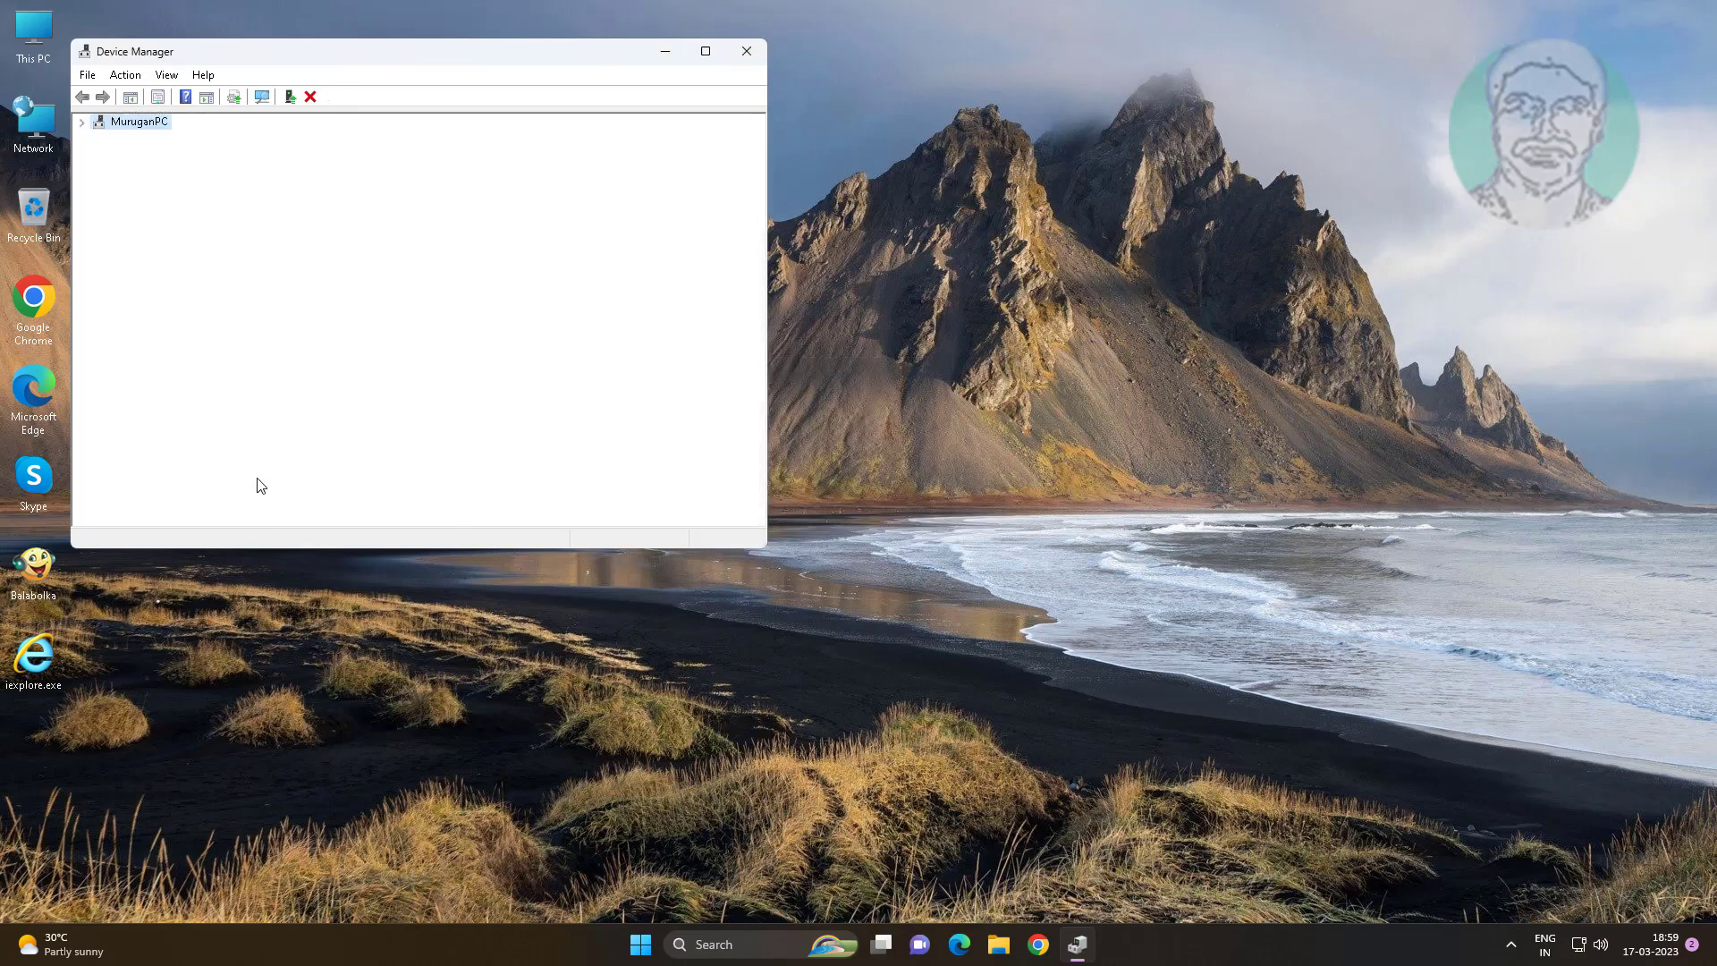
# - Uninstall the Standard Universal PCI to USB Host Controller under Universal Serial Bus controllers
pyautogui.click(268, 444)
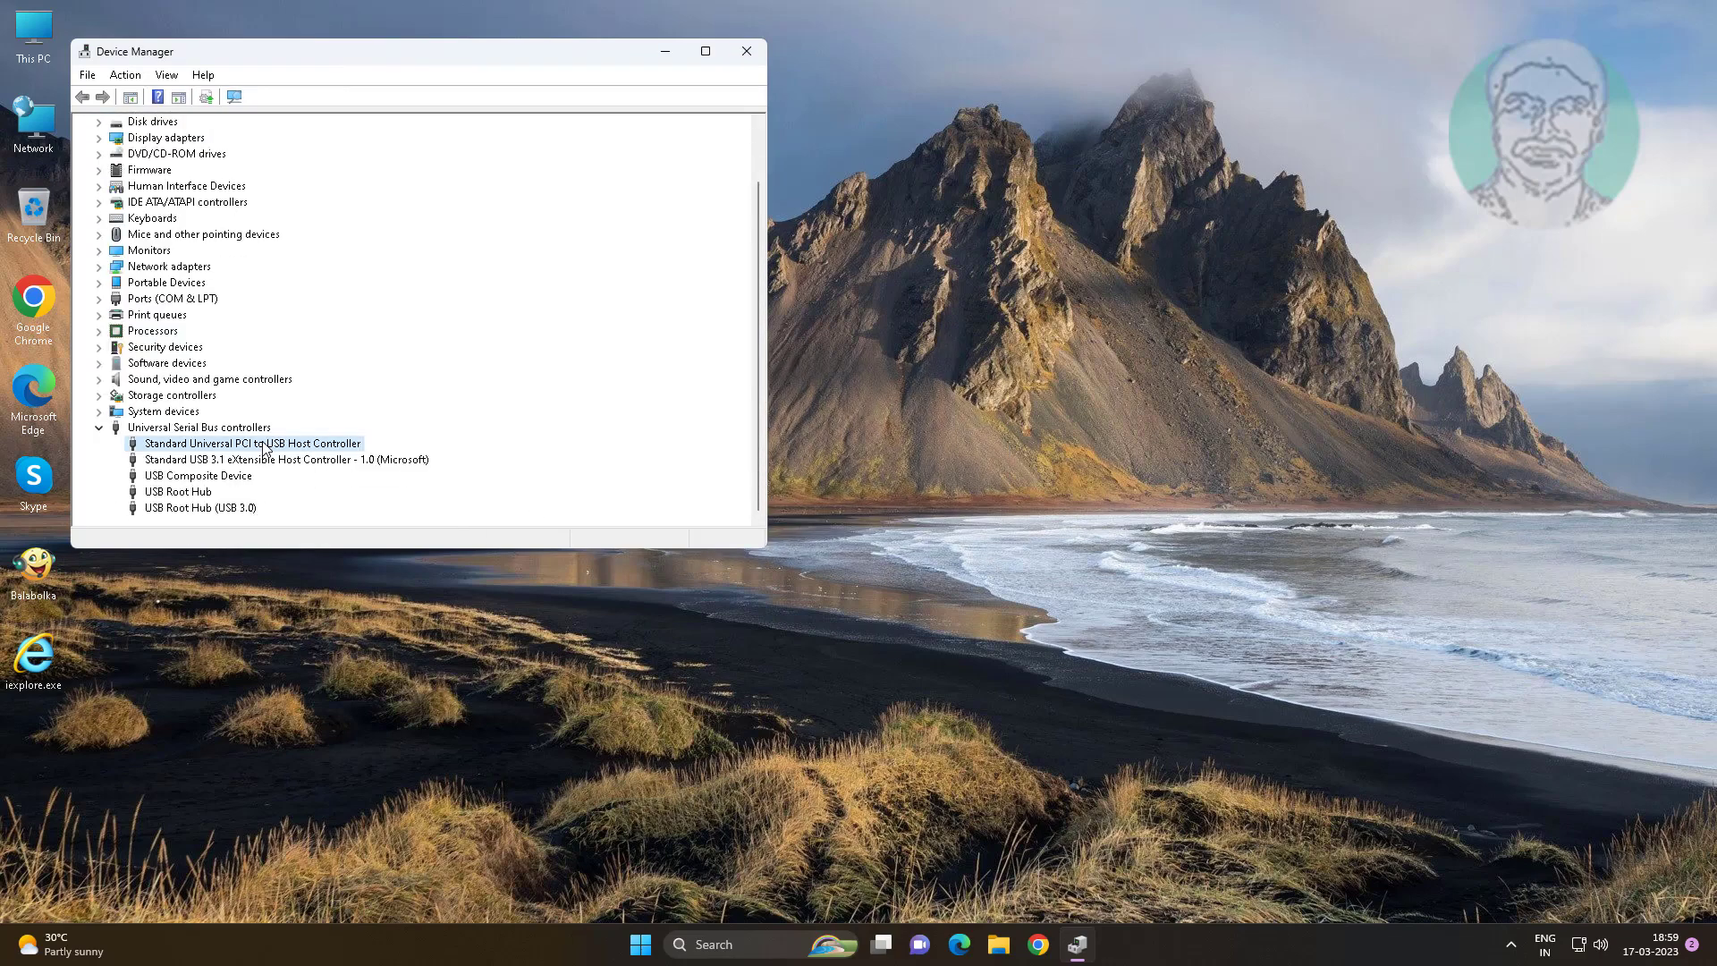
pyautogui.rightClick(274, 444)
pyautogui.click(331, 494)
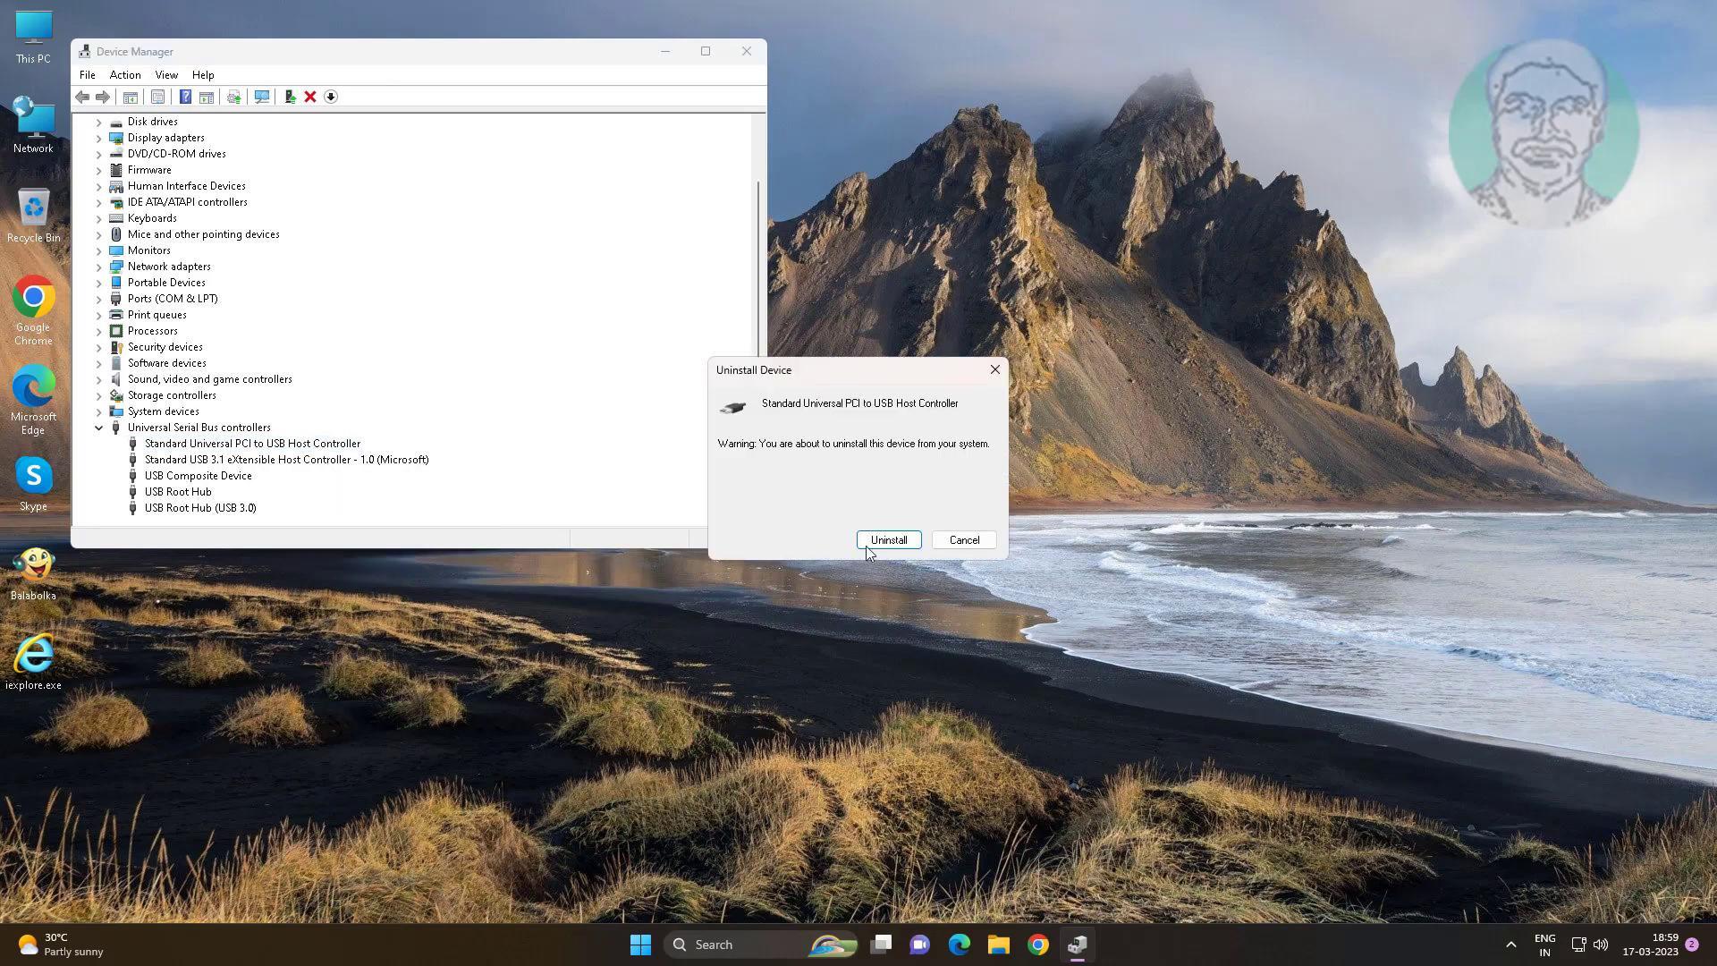
pyautogui.click(889, 539)
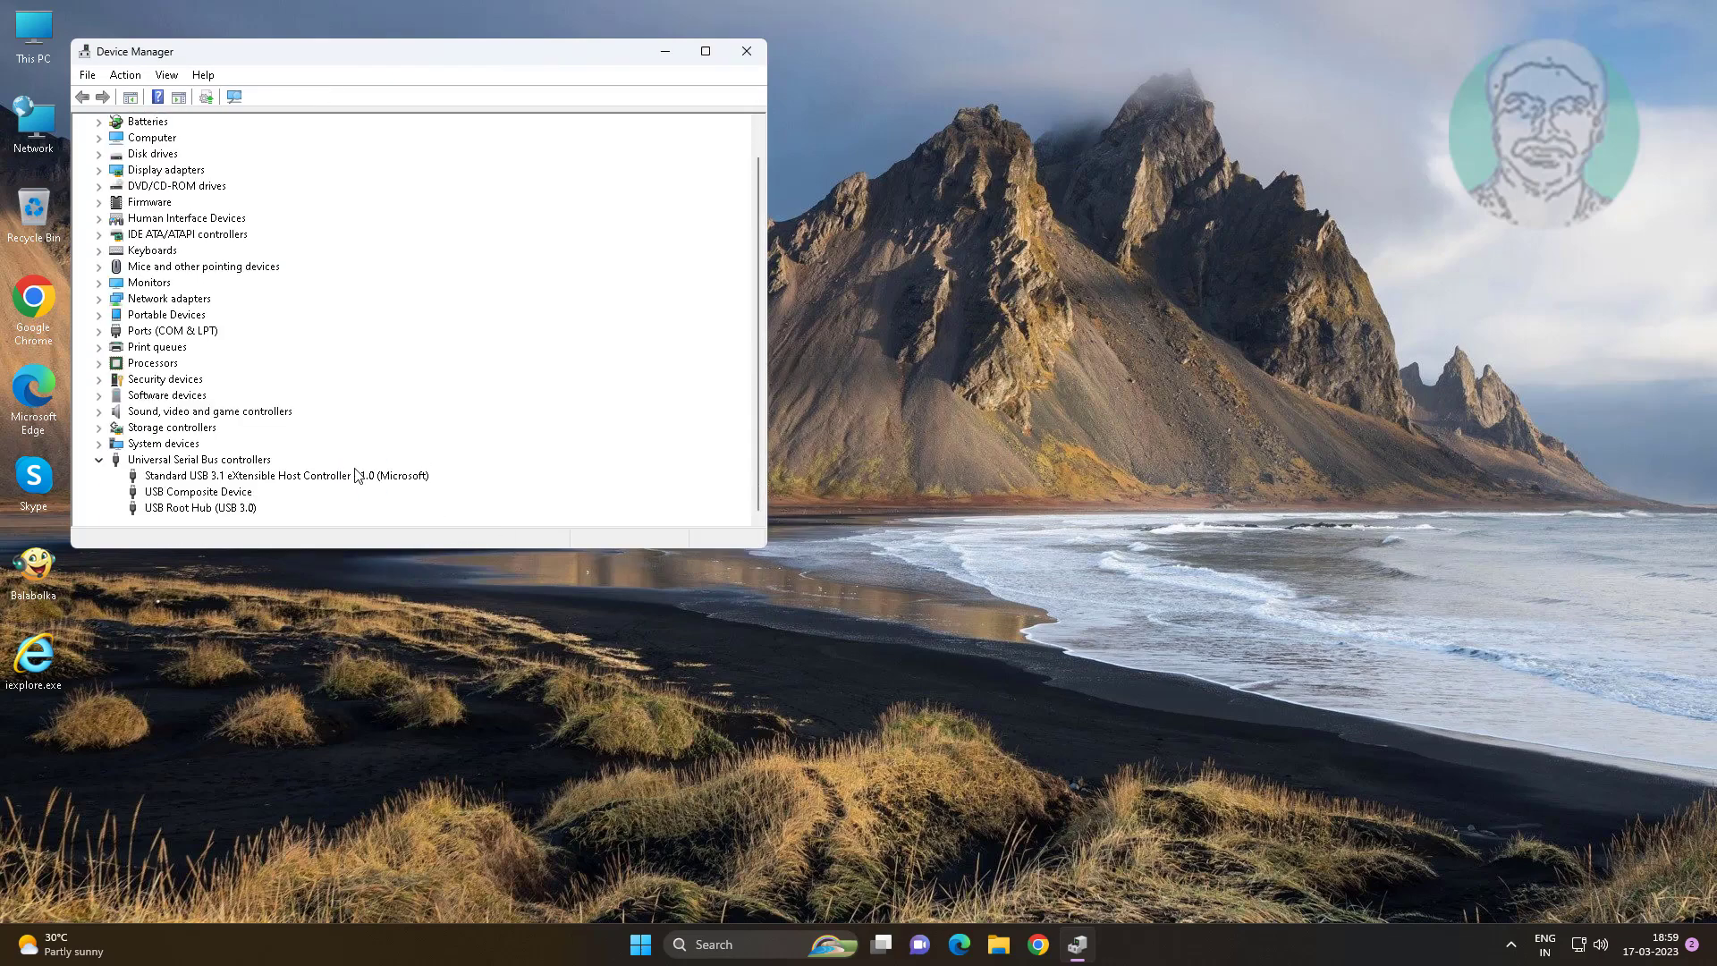
# - Uninstall the Standard USB 3.1 eXtensible Host Controller - 1.0 (Microsoft) under Universal Serial Bus controllers
pyautogui.click(299, 477)
pyautogui.rightClick(298, 475)
pyautogui.click(356, 522)
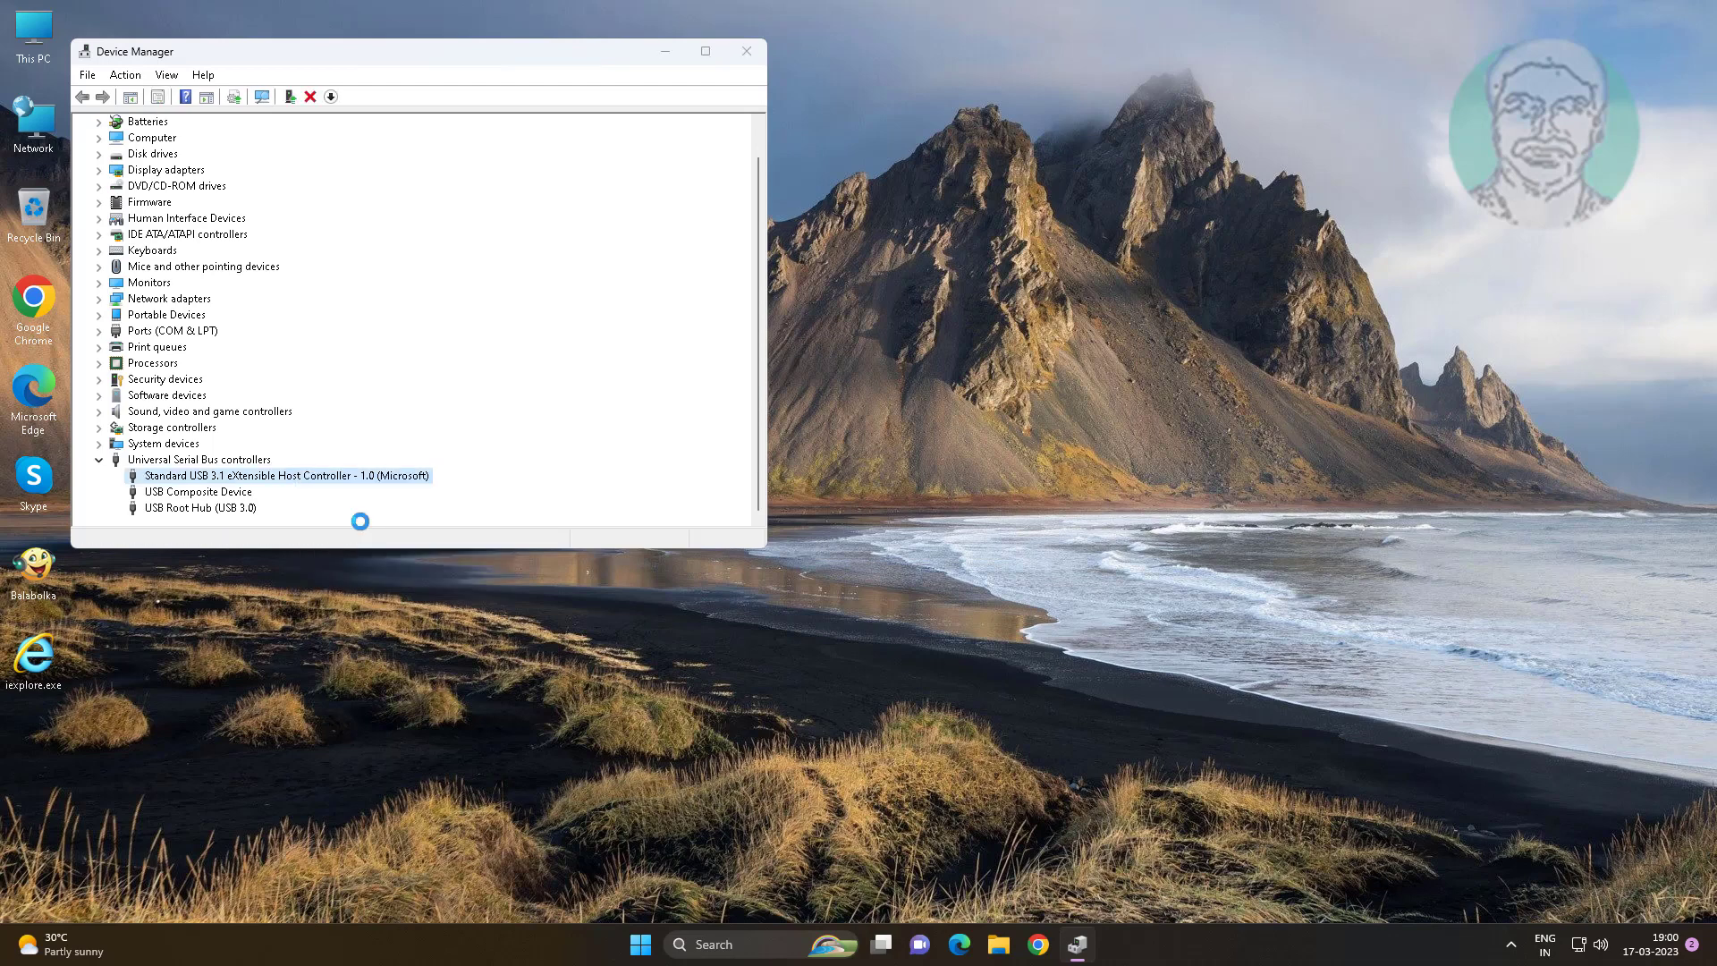
pyautogui.click(889, 540)
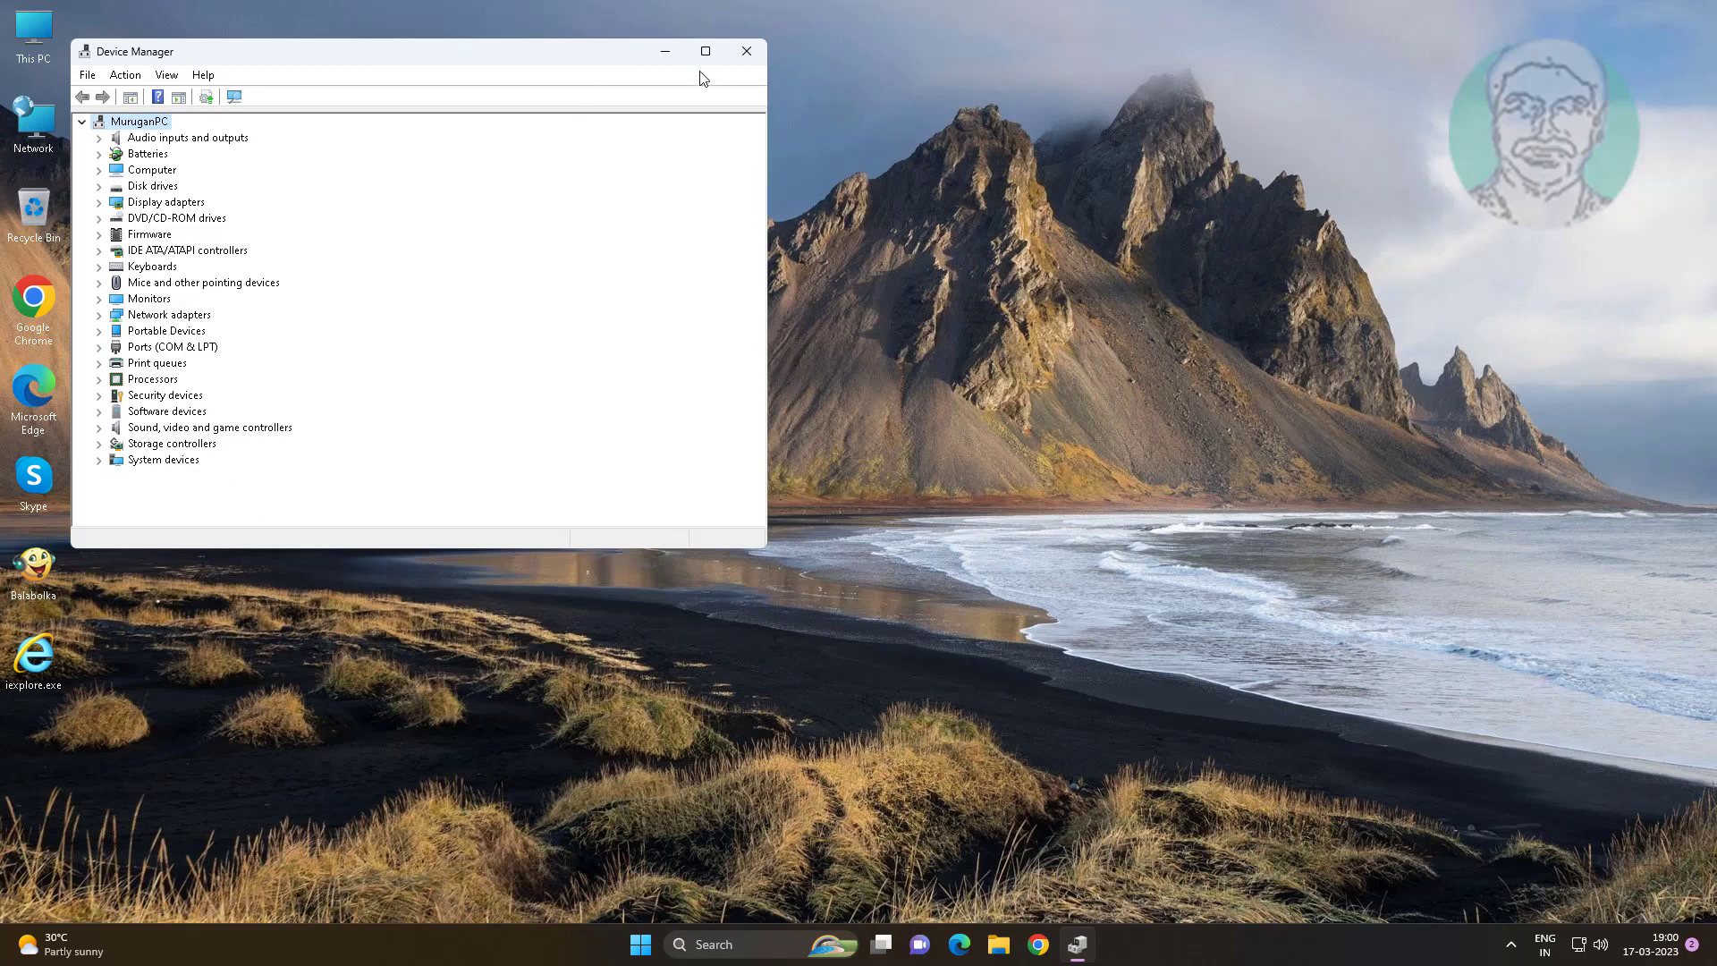
# - Close Device Manager and restart the computer
pyautogui.click(746, 51)
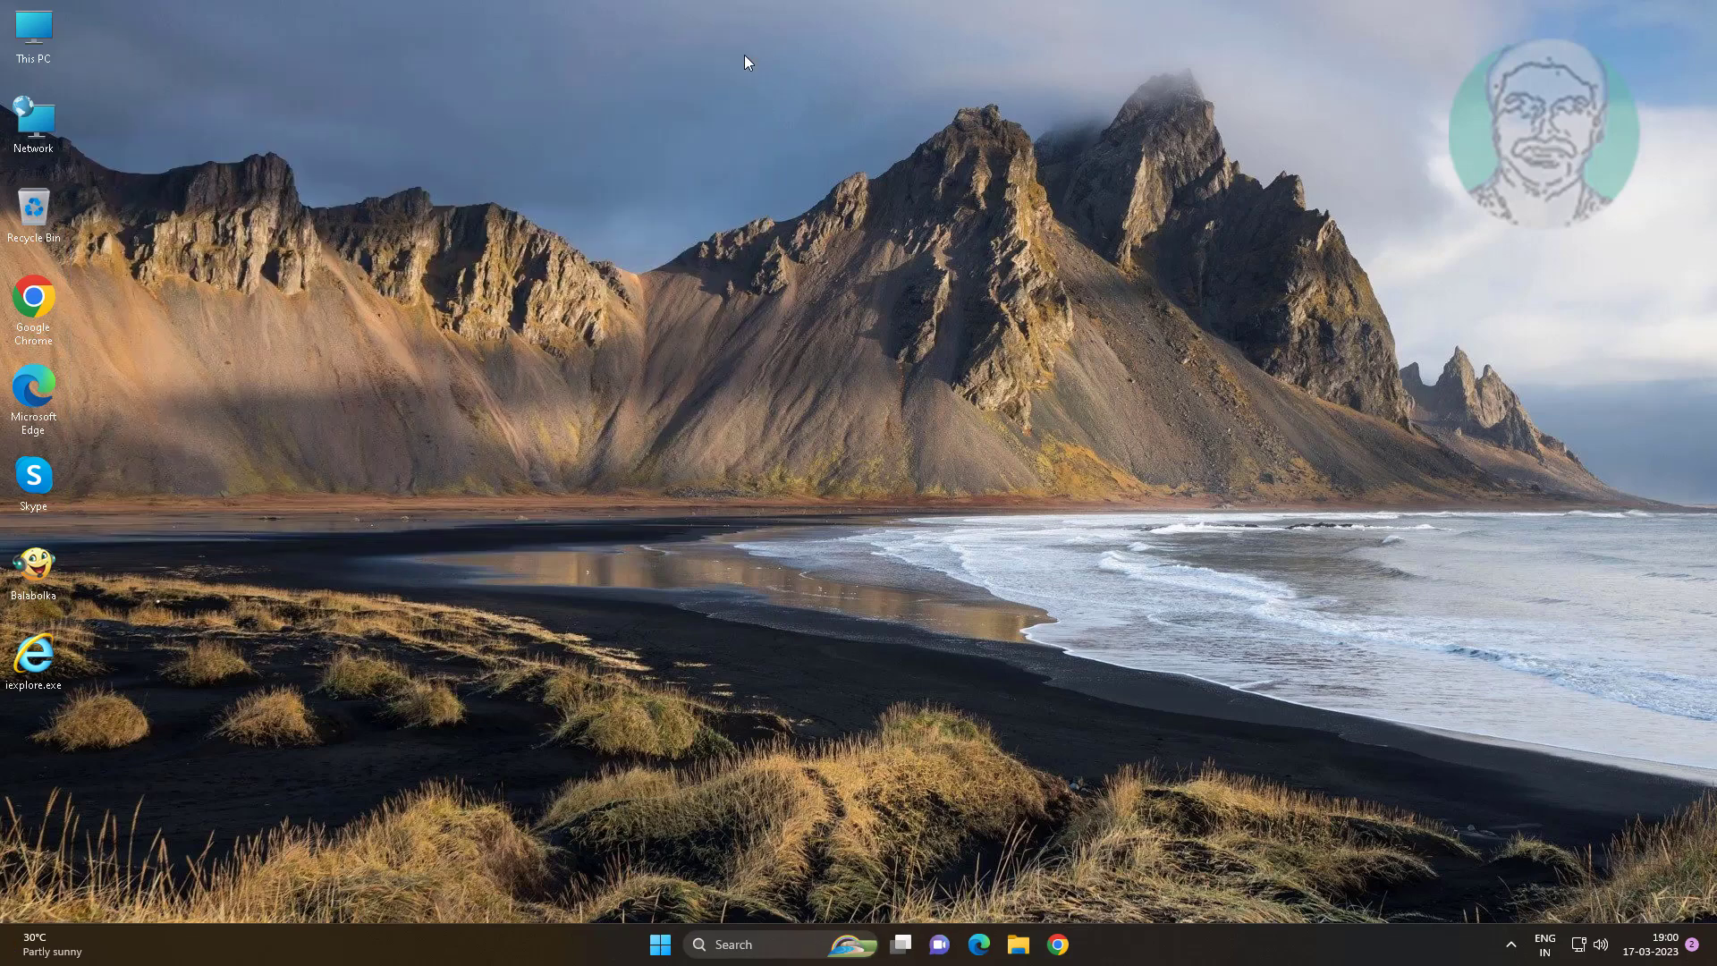
pyautogui.click(661, 947)
pyautogui.click(1080, 886)
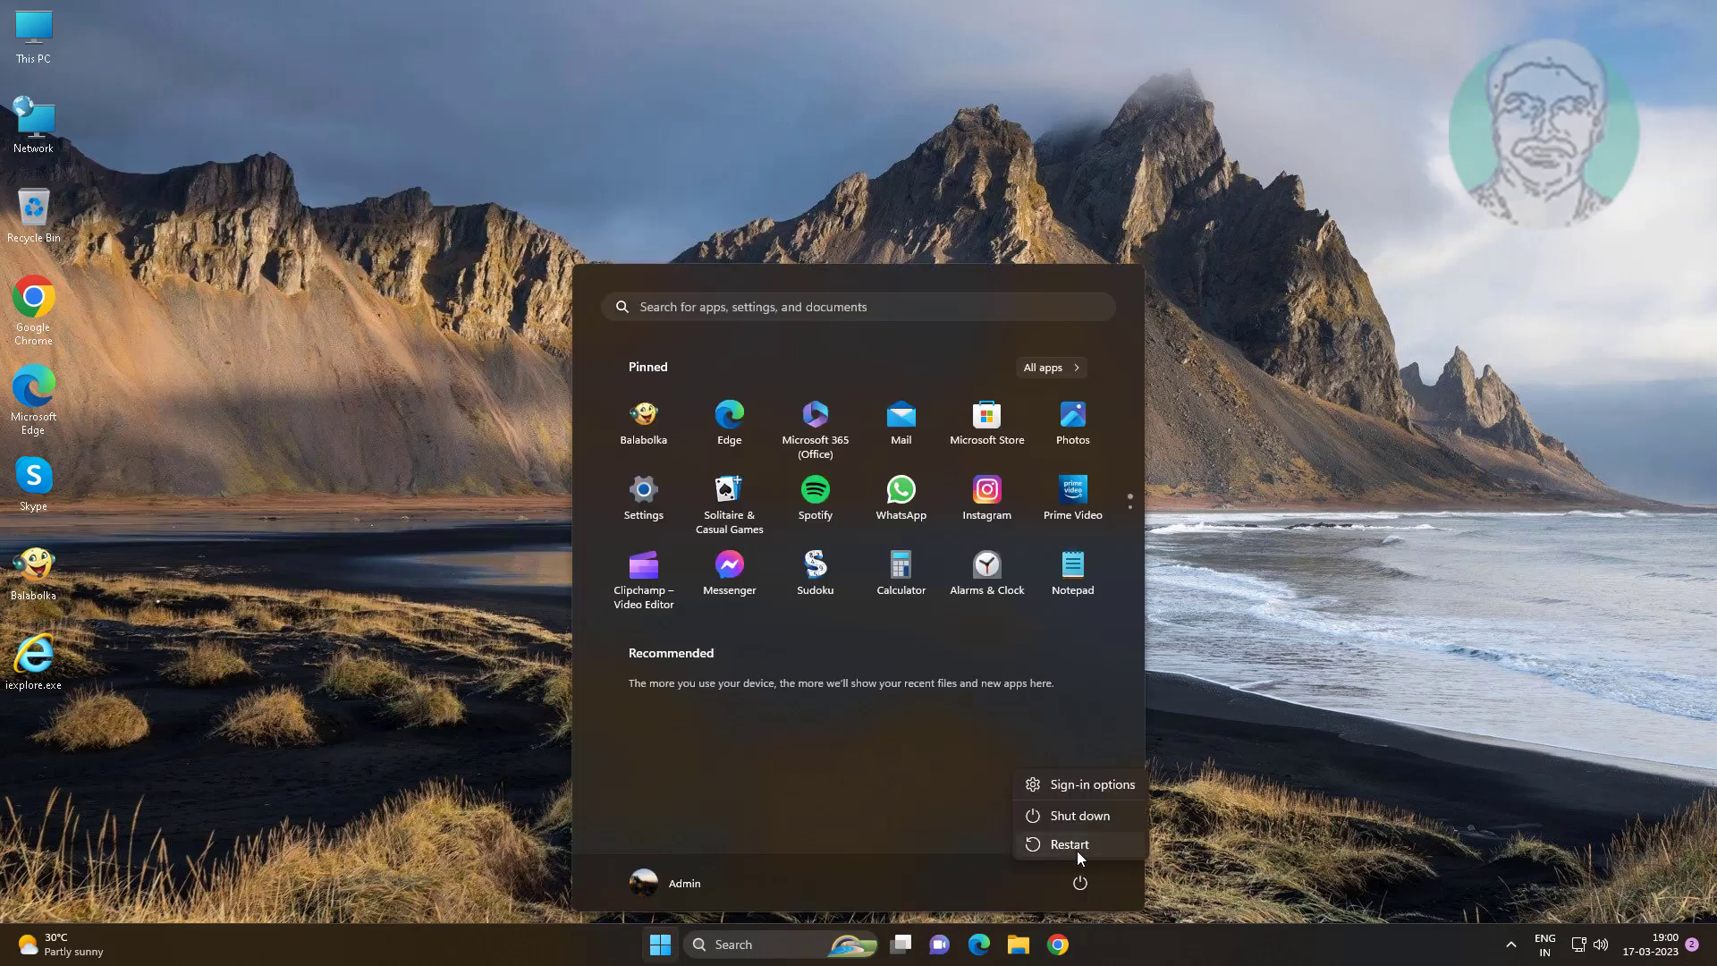
pyautogui.click(1078, 851)
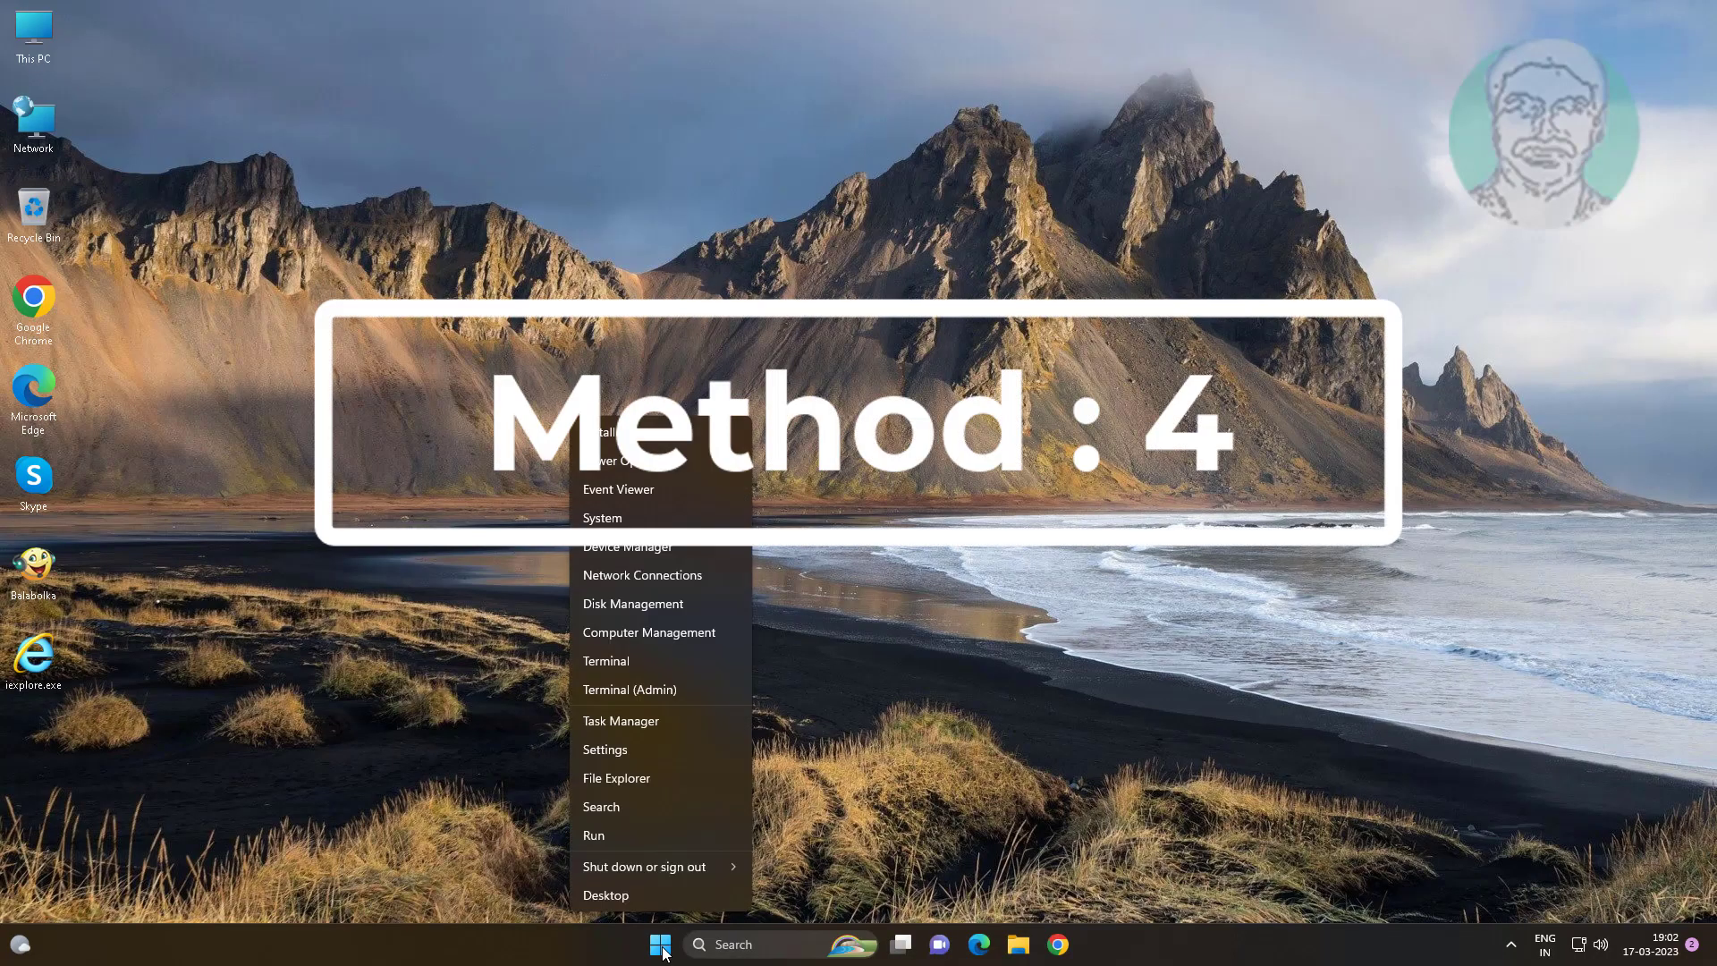
# - Open Device Manager, move its window towards the middle of the desktop and expand the Universal Serial Bus controllers category
pyautogui.click(656, 549)
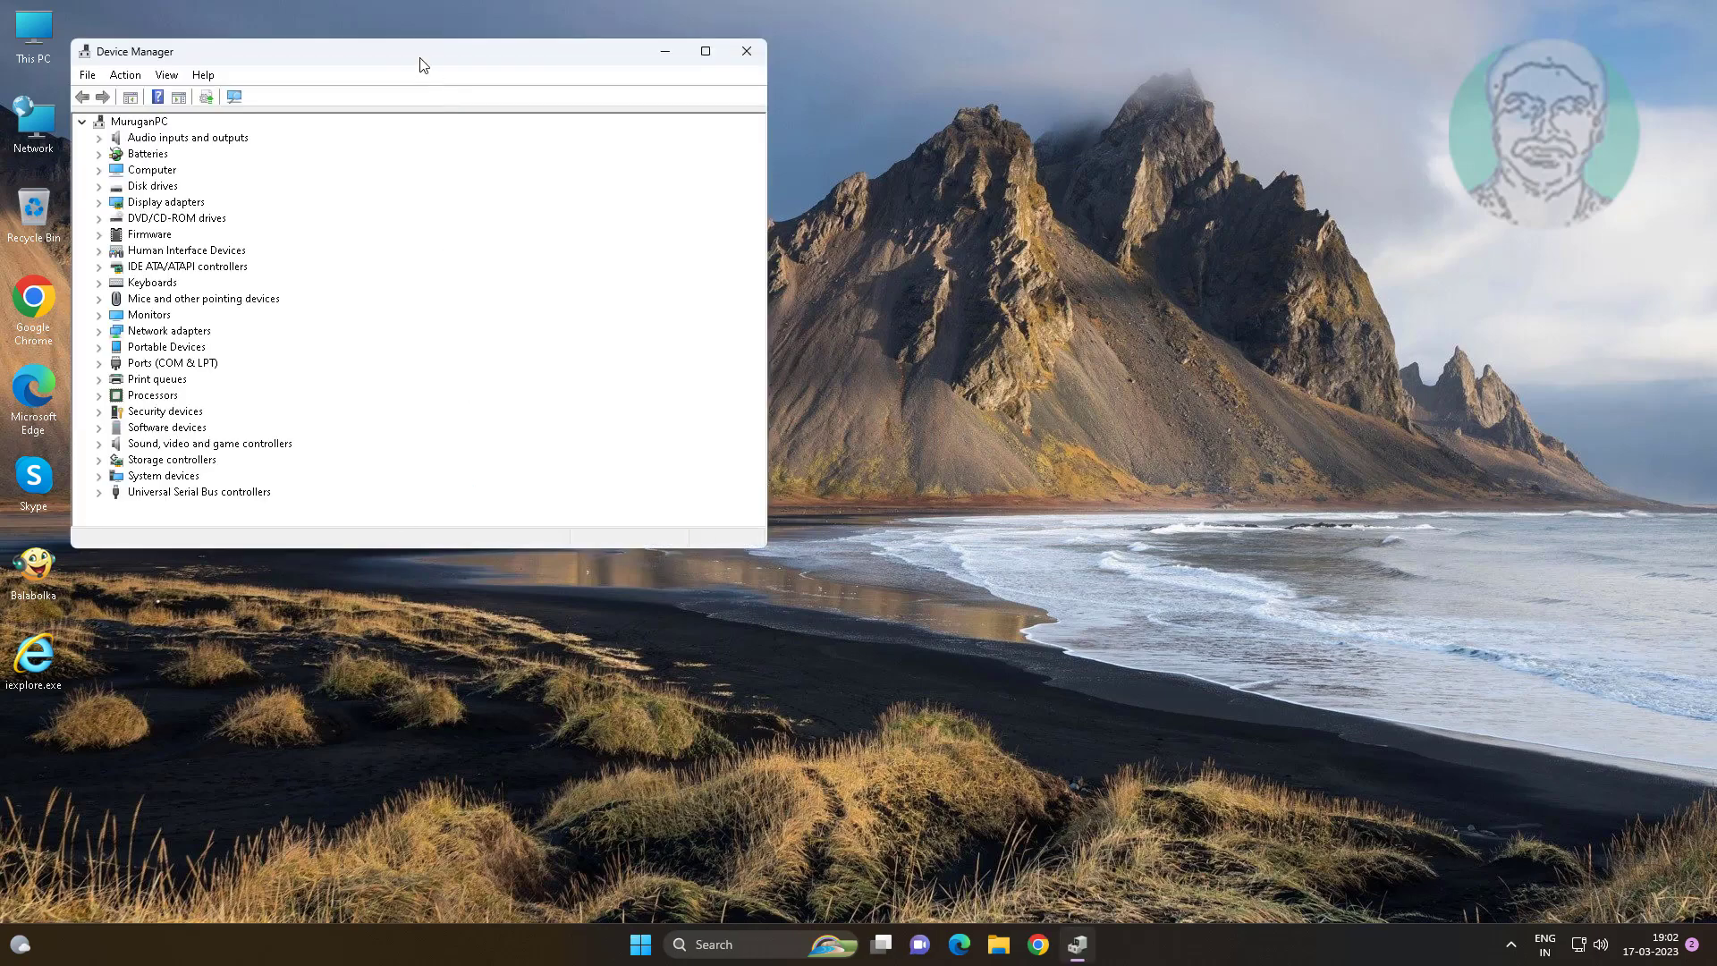
pyautogui.moveTo(415, 54); pyautogui.dragTo(694, 95)
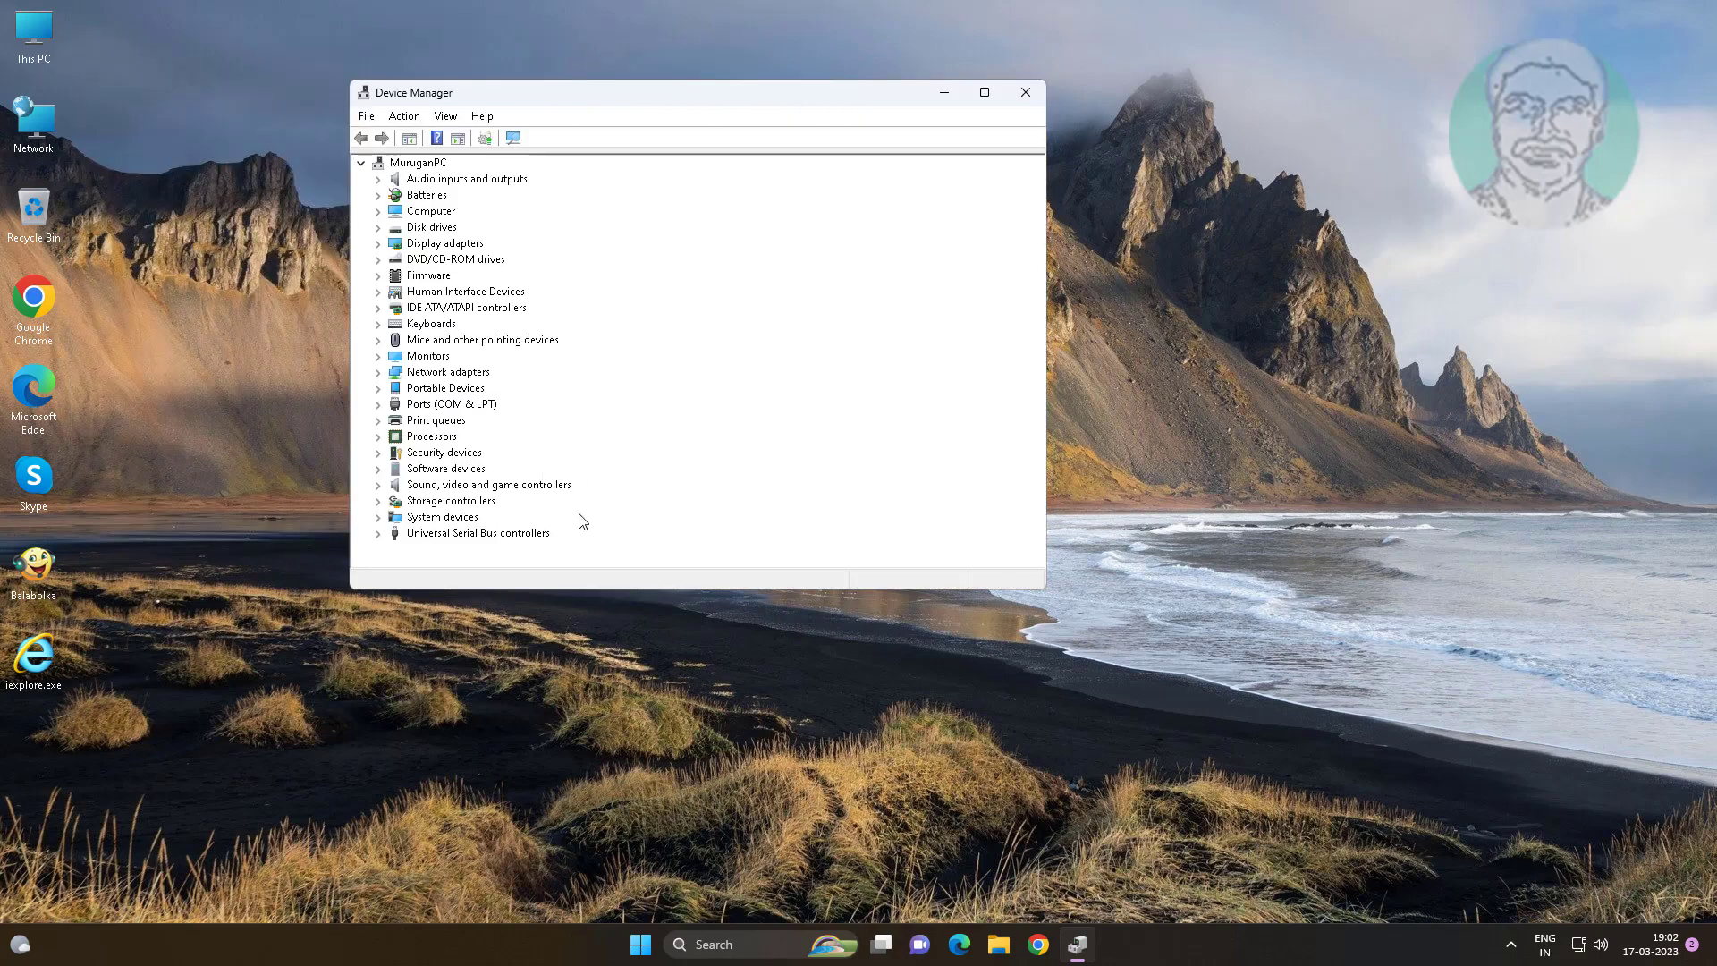
pyautogui.doubleClick(401, 534)
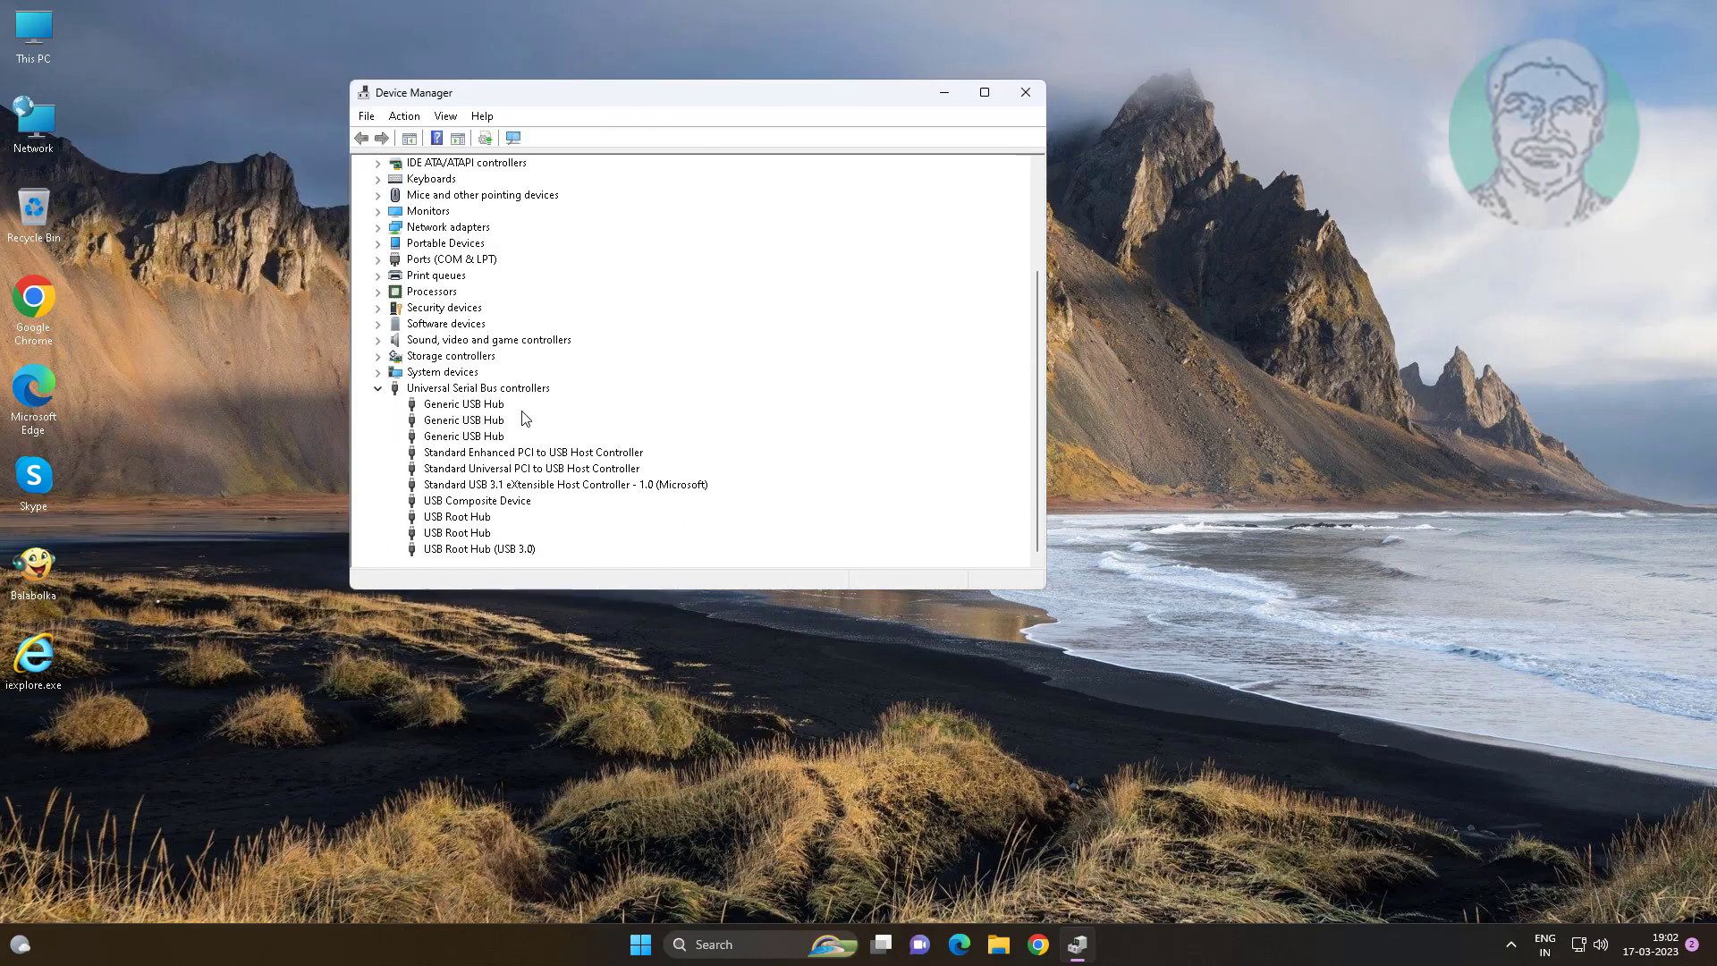
# - Disable "Allow the computer to turn off this device to save power" for the first Generic USB Hub and confirm its properties
pyautogui.rightClick(503, 406)
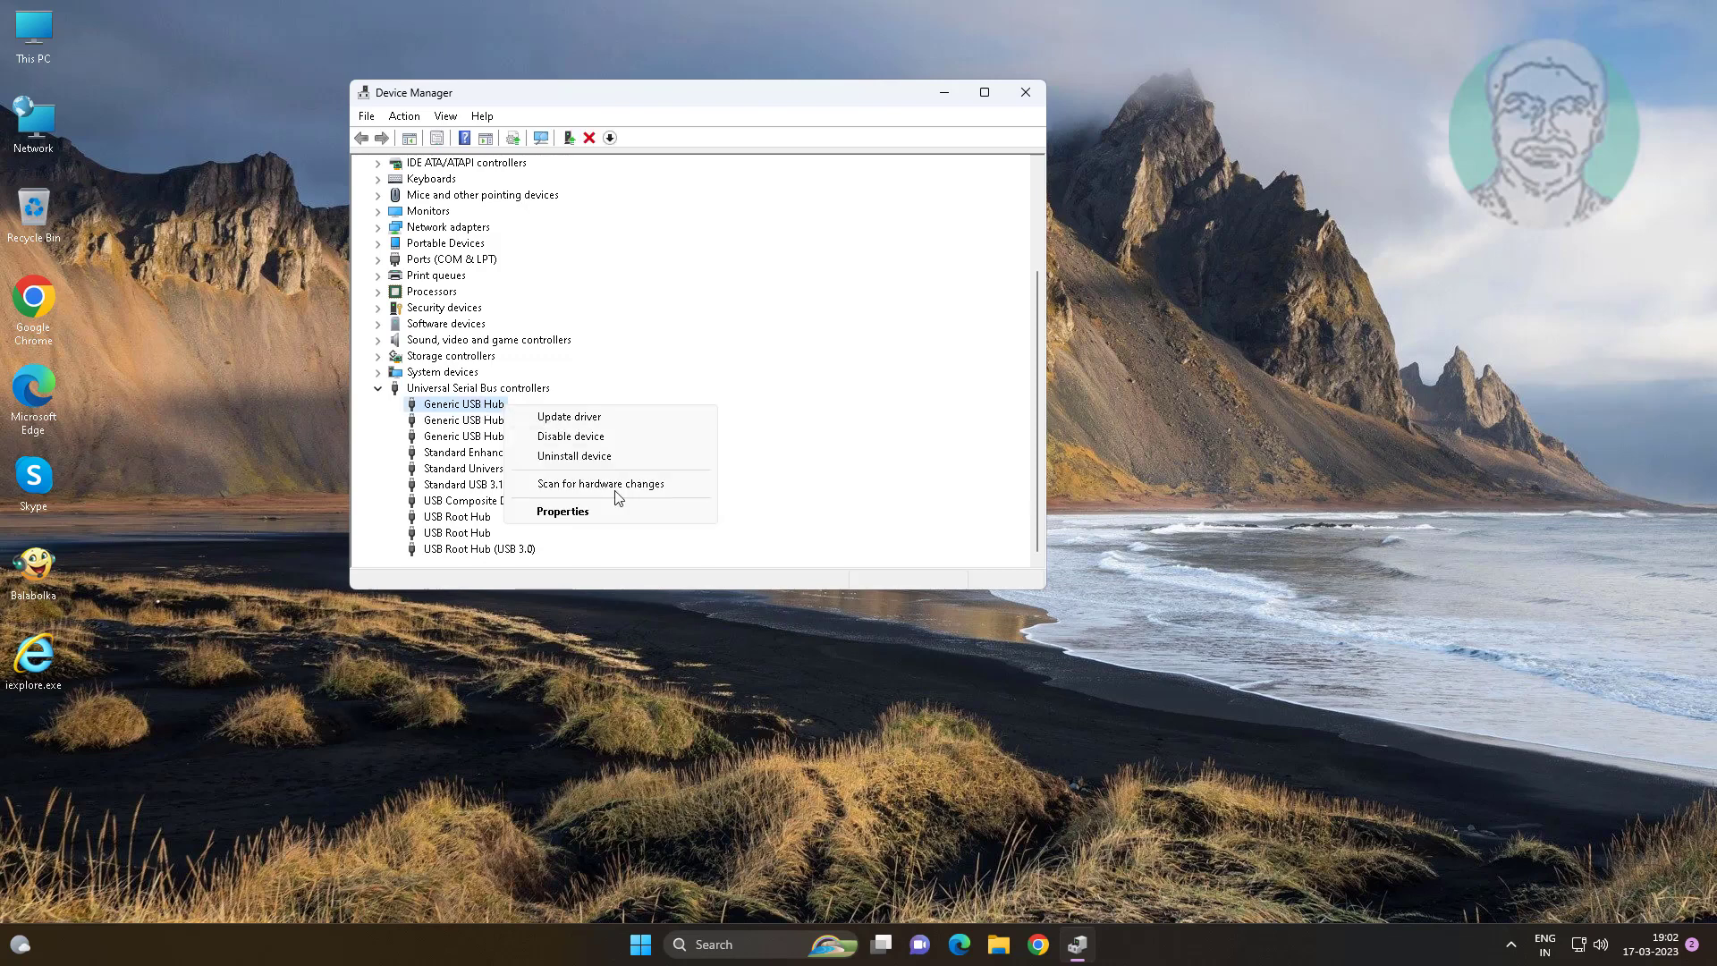
pyautogui.click(617, 511)
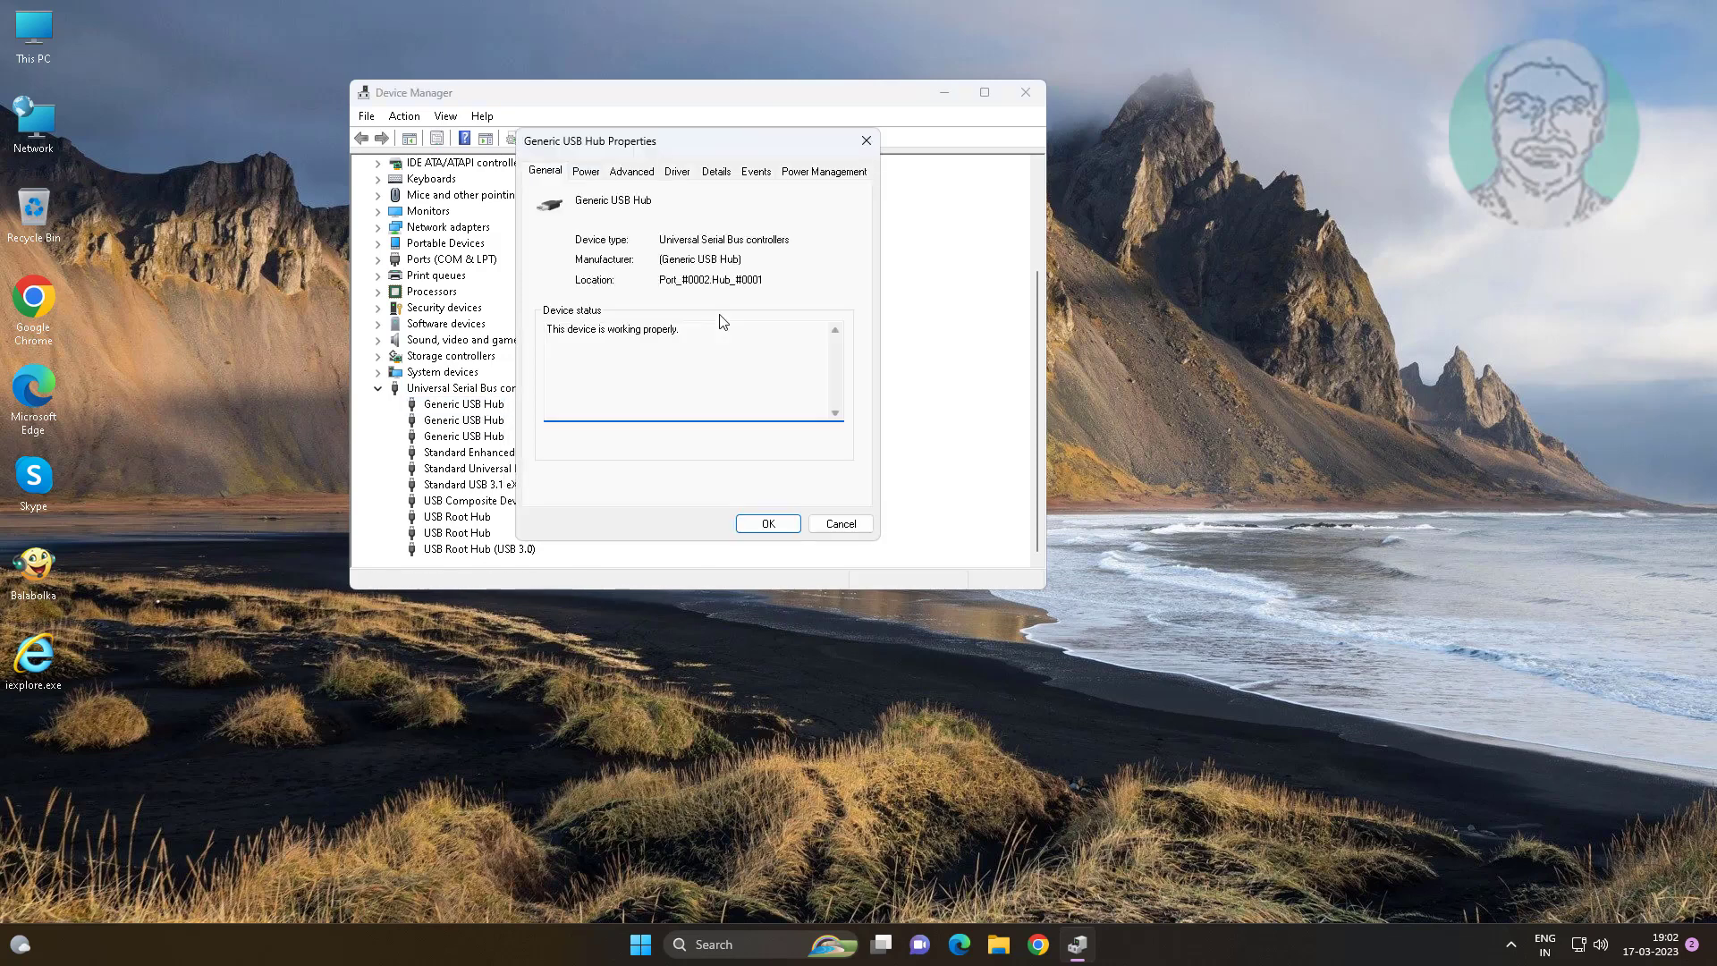
pyautogui.click(804, 179)
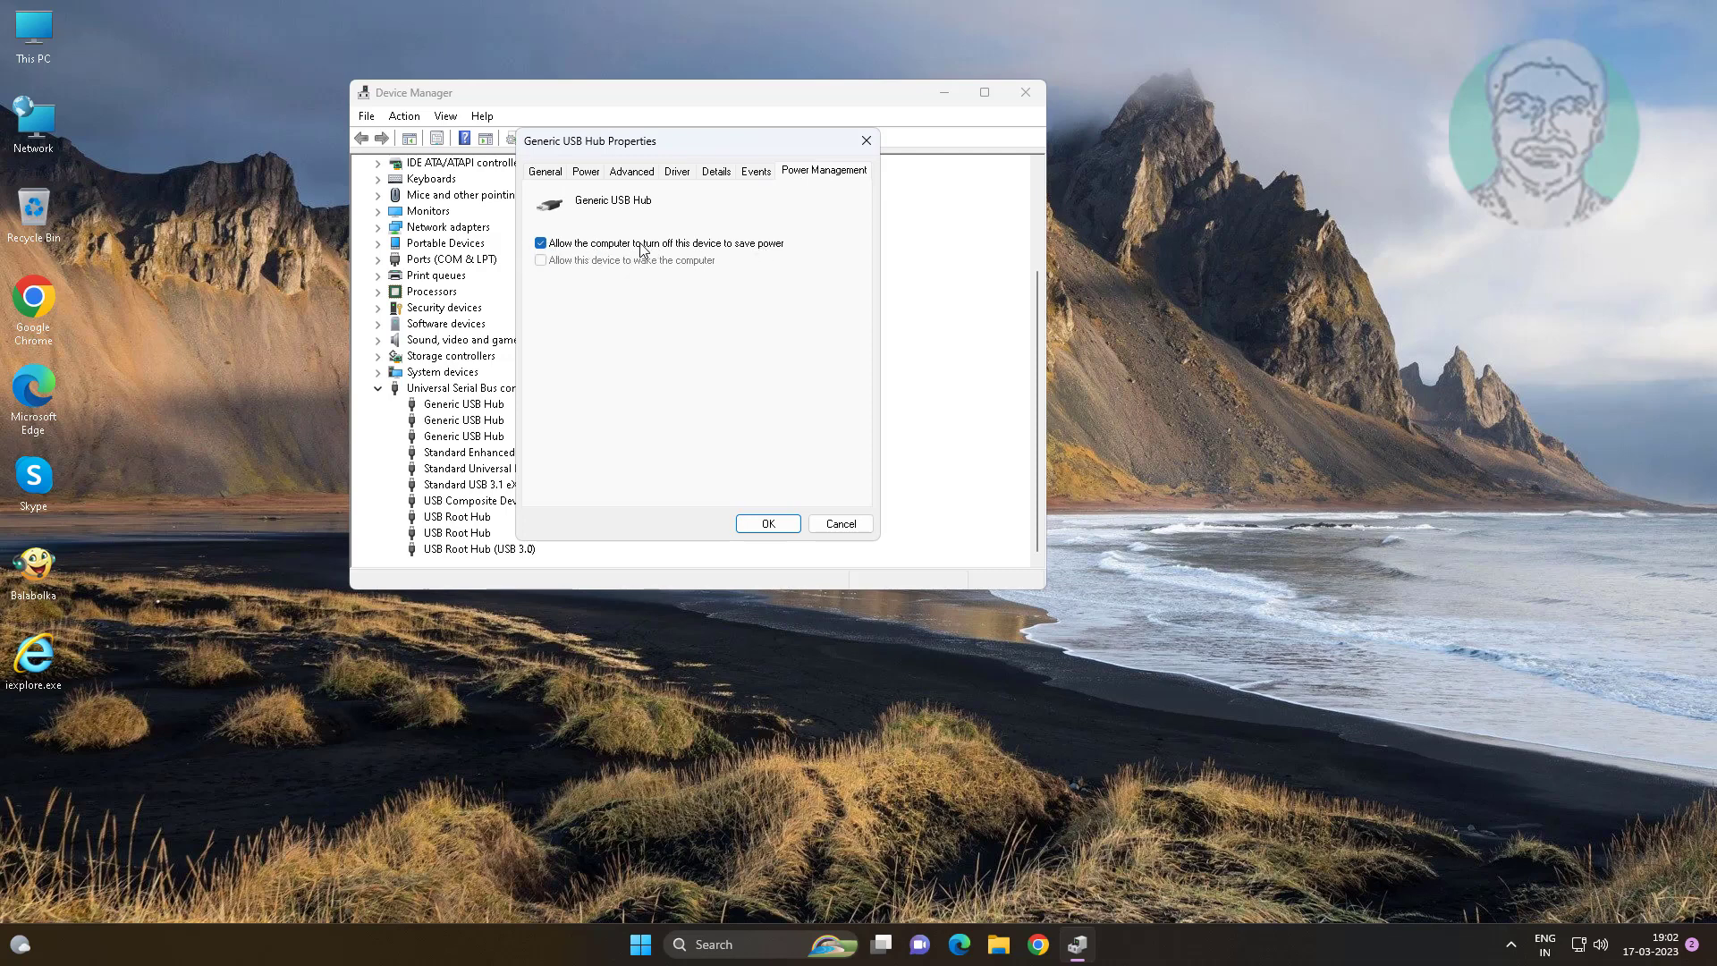
pyautogui.click(545, 243)
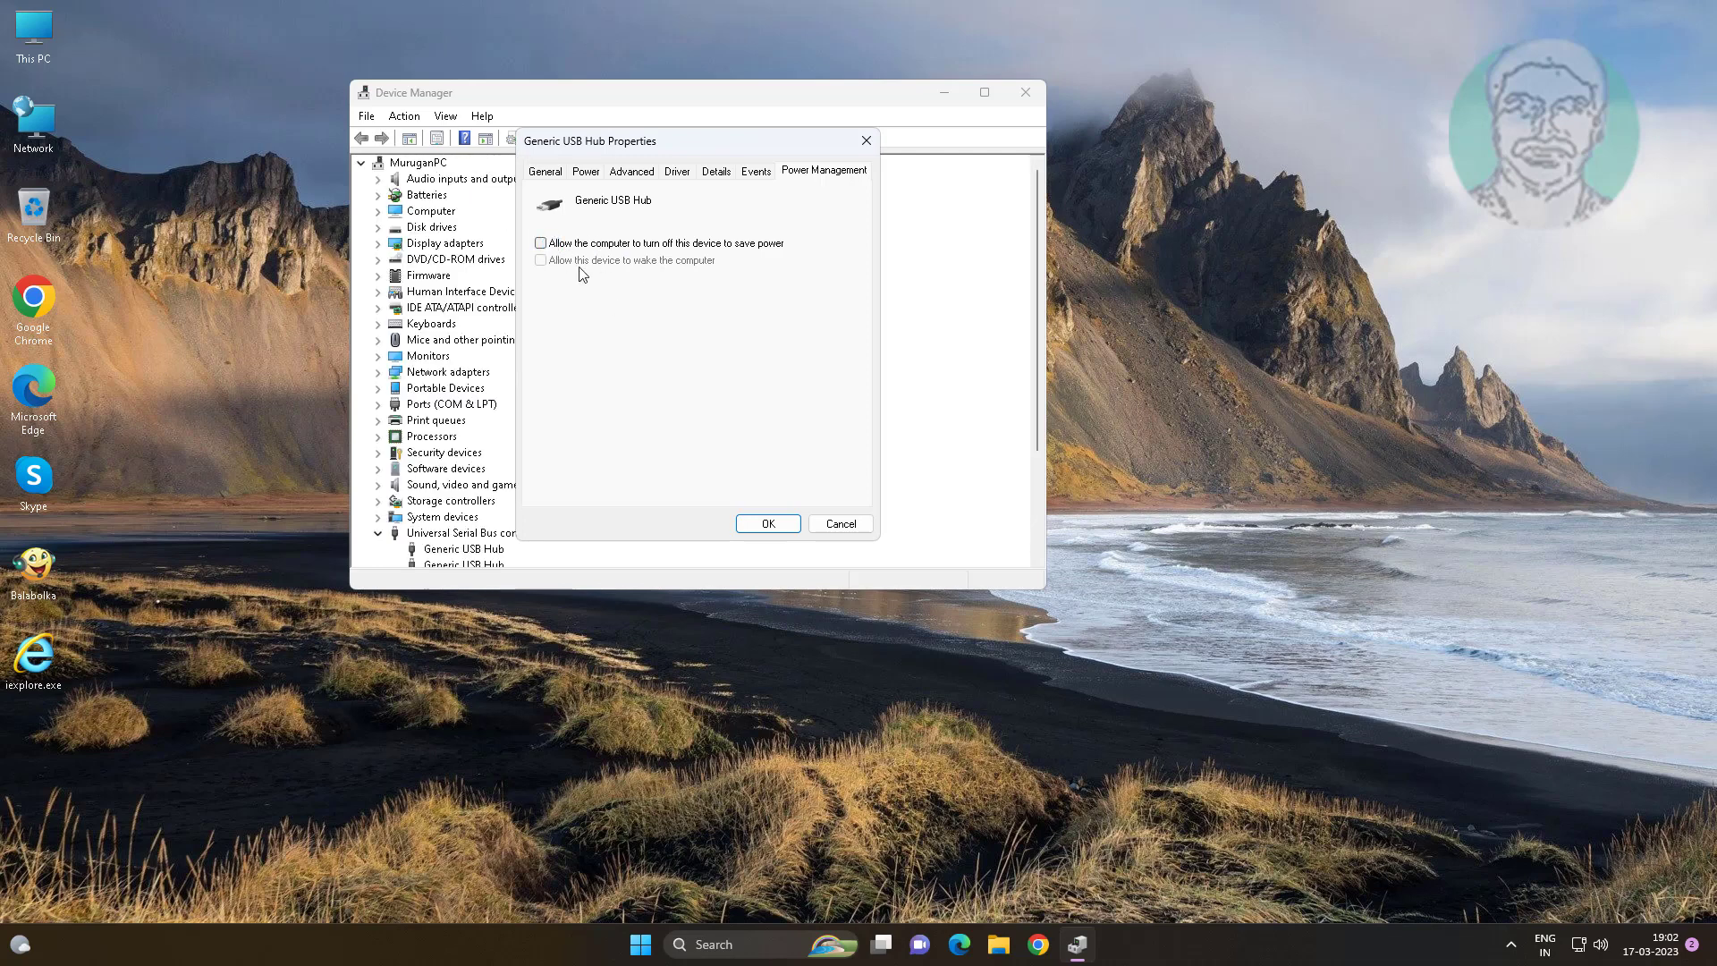
pyautogui.click(771, 524)
# - Disable "Allow the computer to turn off this device to save power" for the second Generic USB Hub and confirm its properties
pyautogui.scroll(-3, 651, 527)
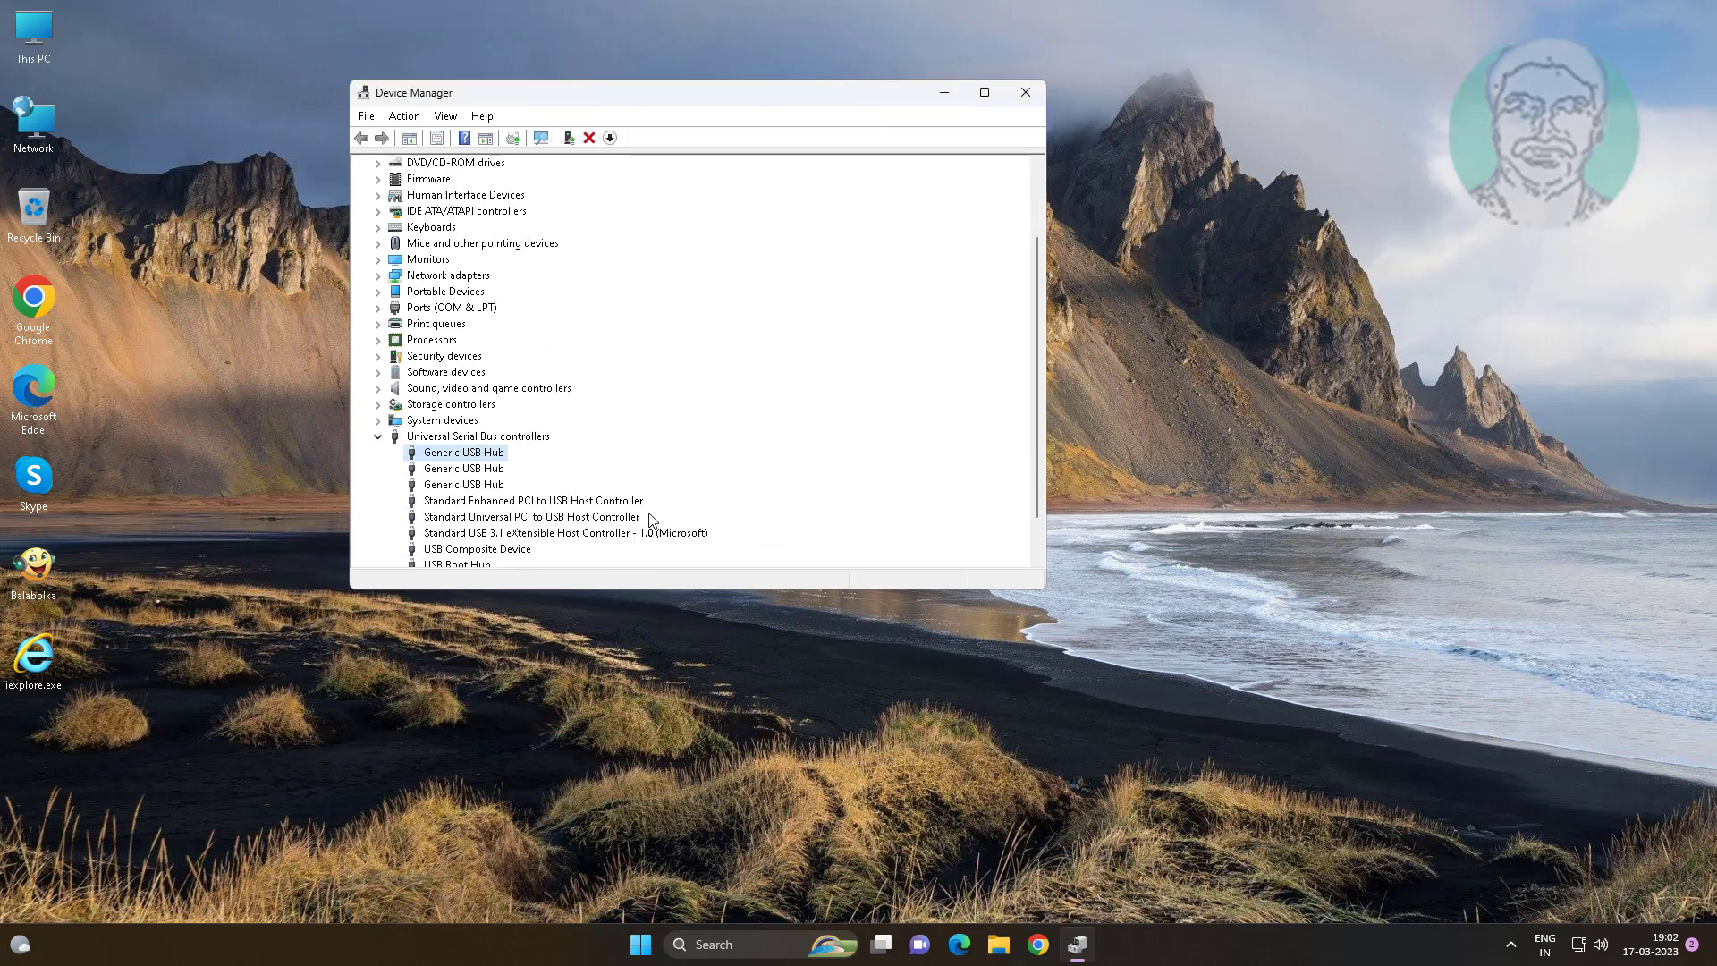
pyautogui.rightClick(488, 419)
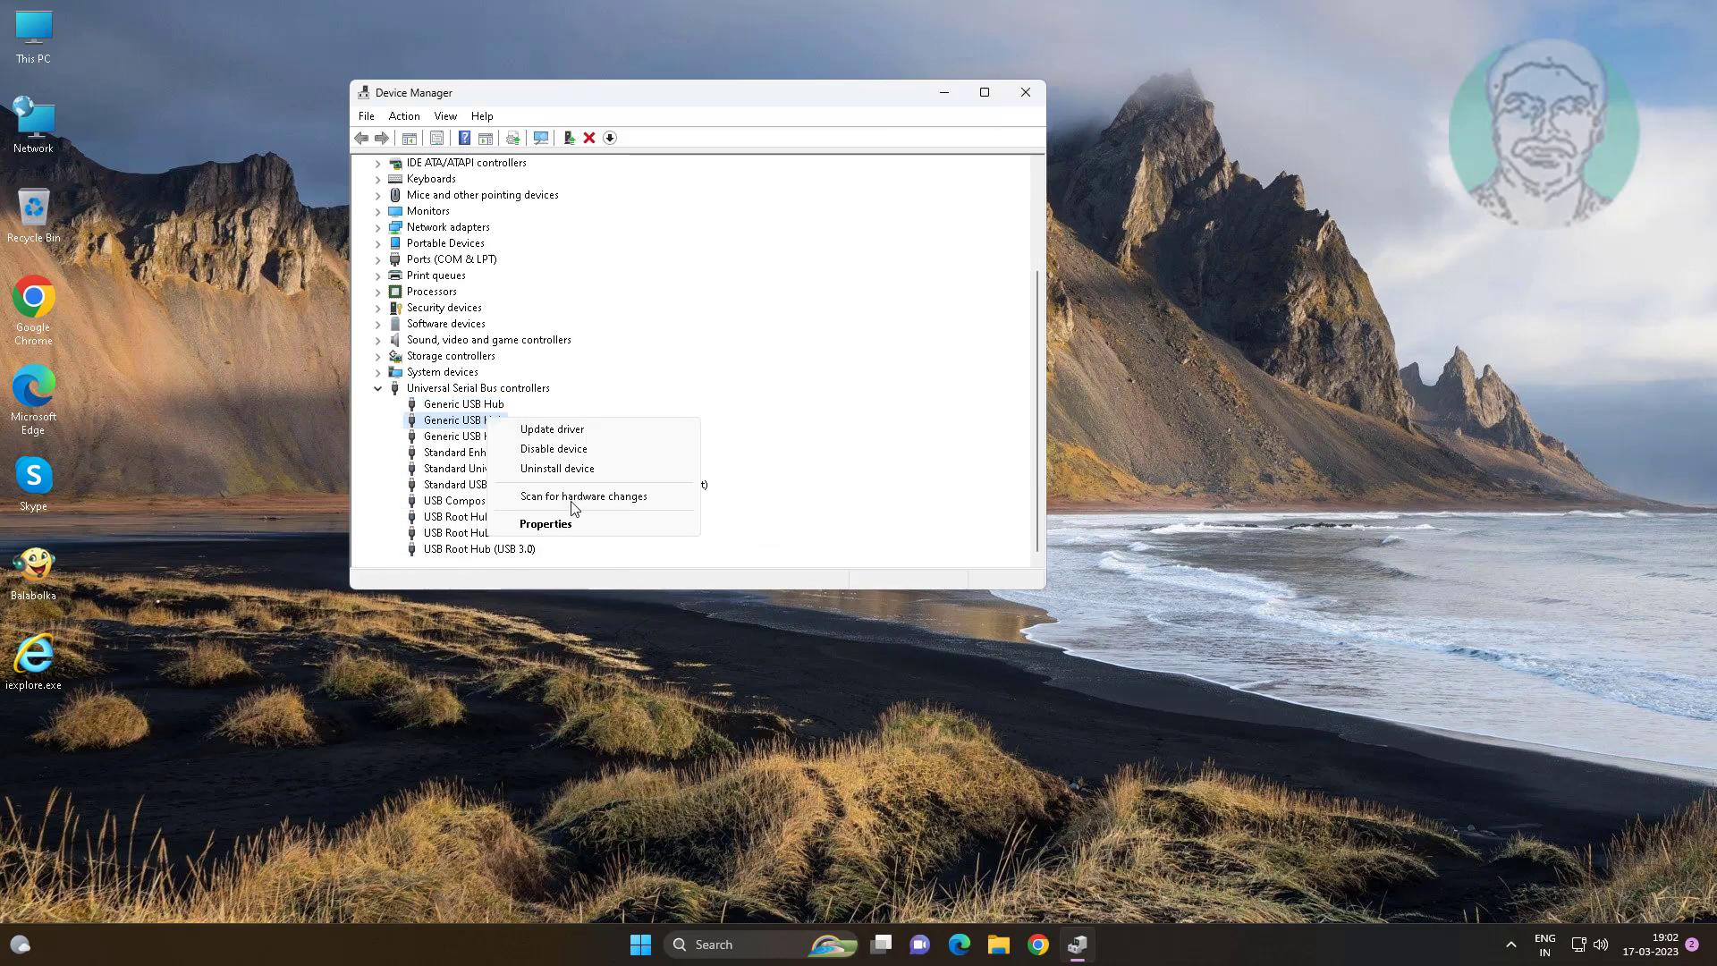
pyautogui.click(547, 524)
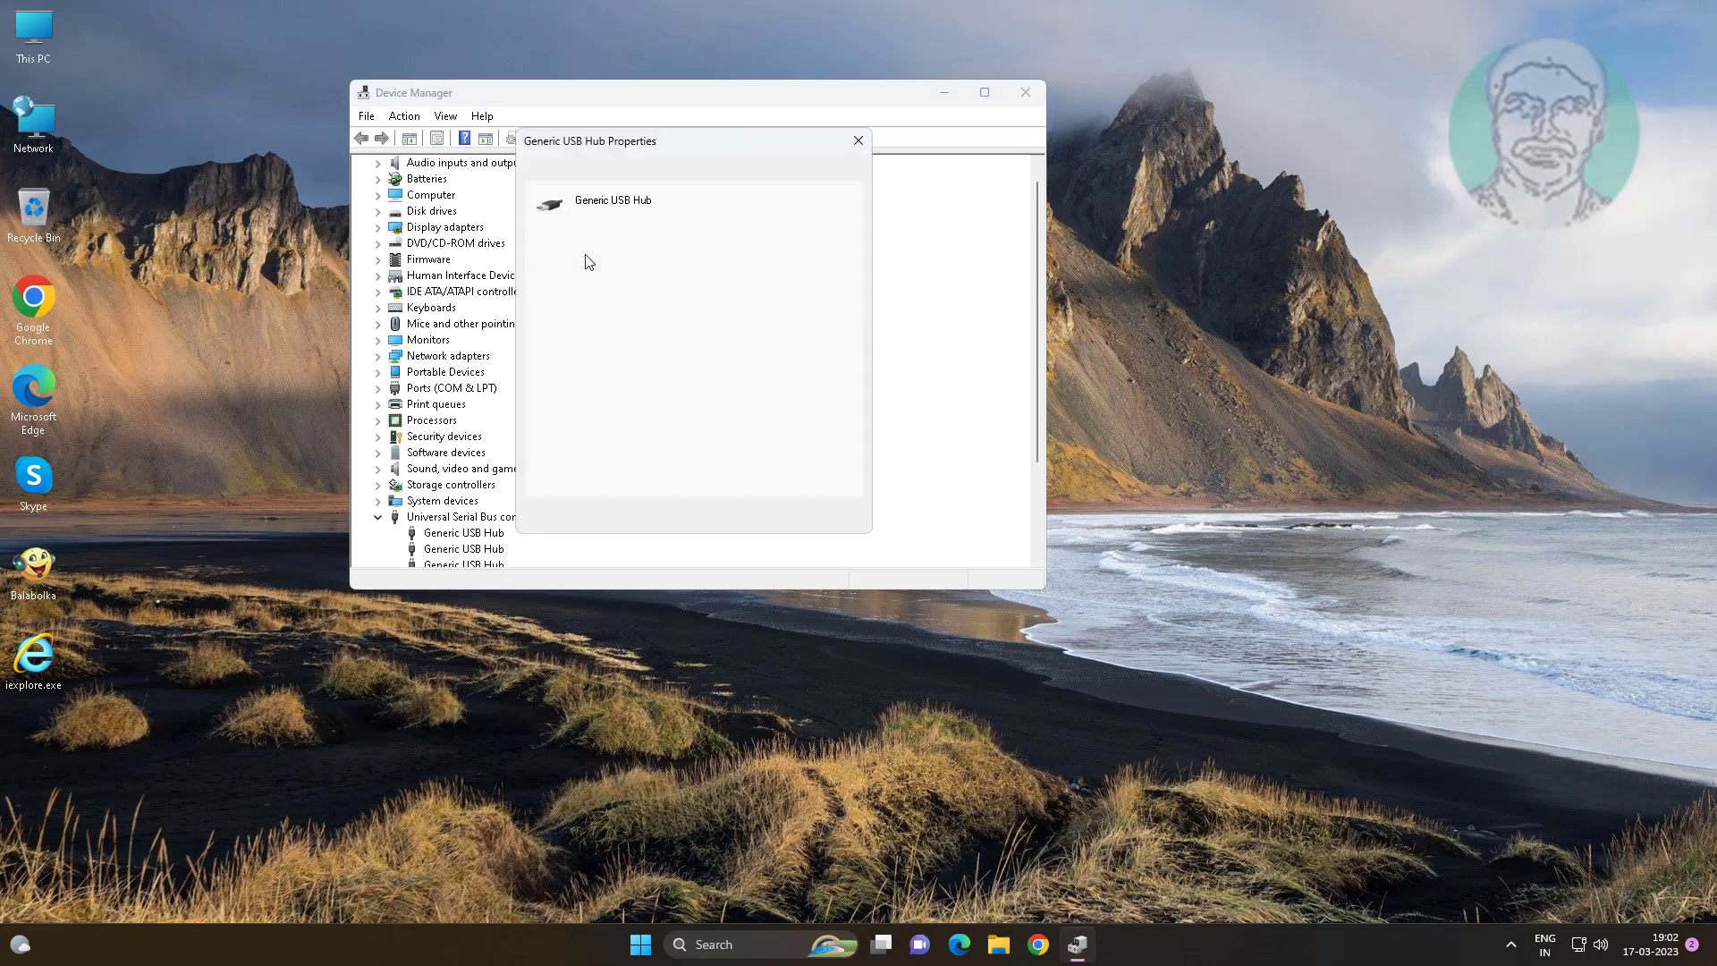
pyautogui.click(732, 170)
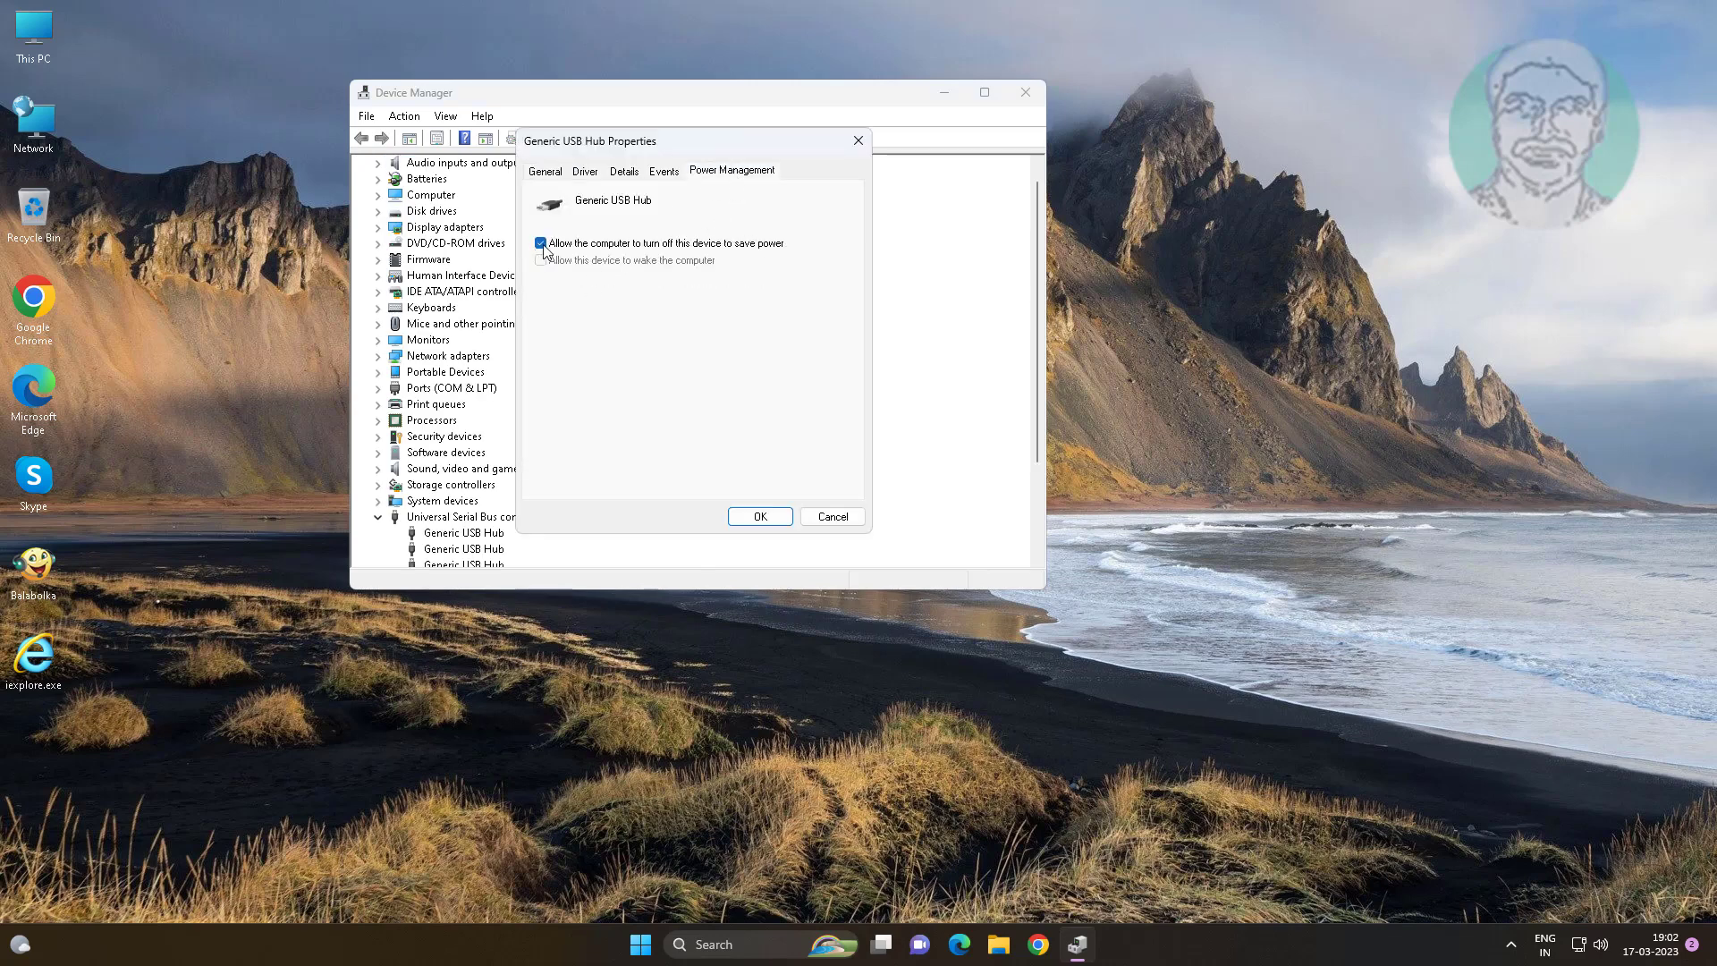
pyautogui.click(540, 242)
pyautogui.click(760, 517)
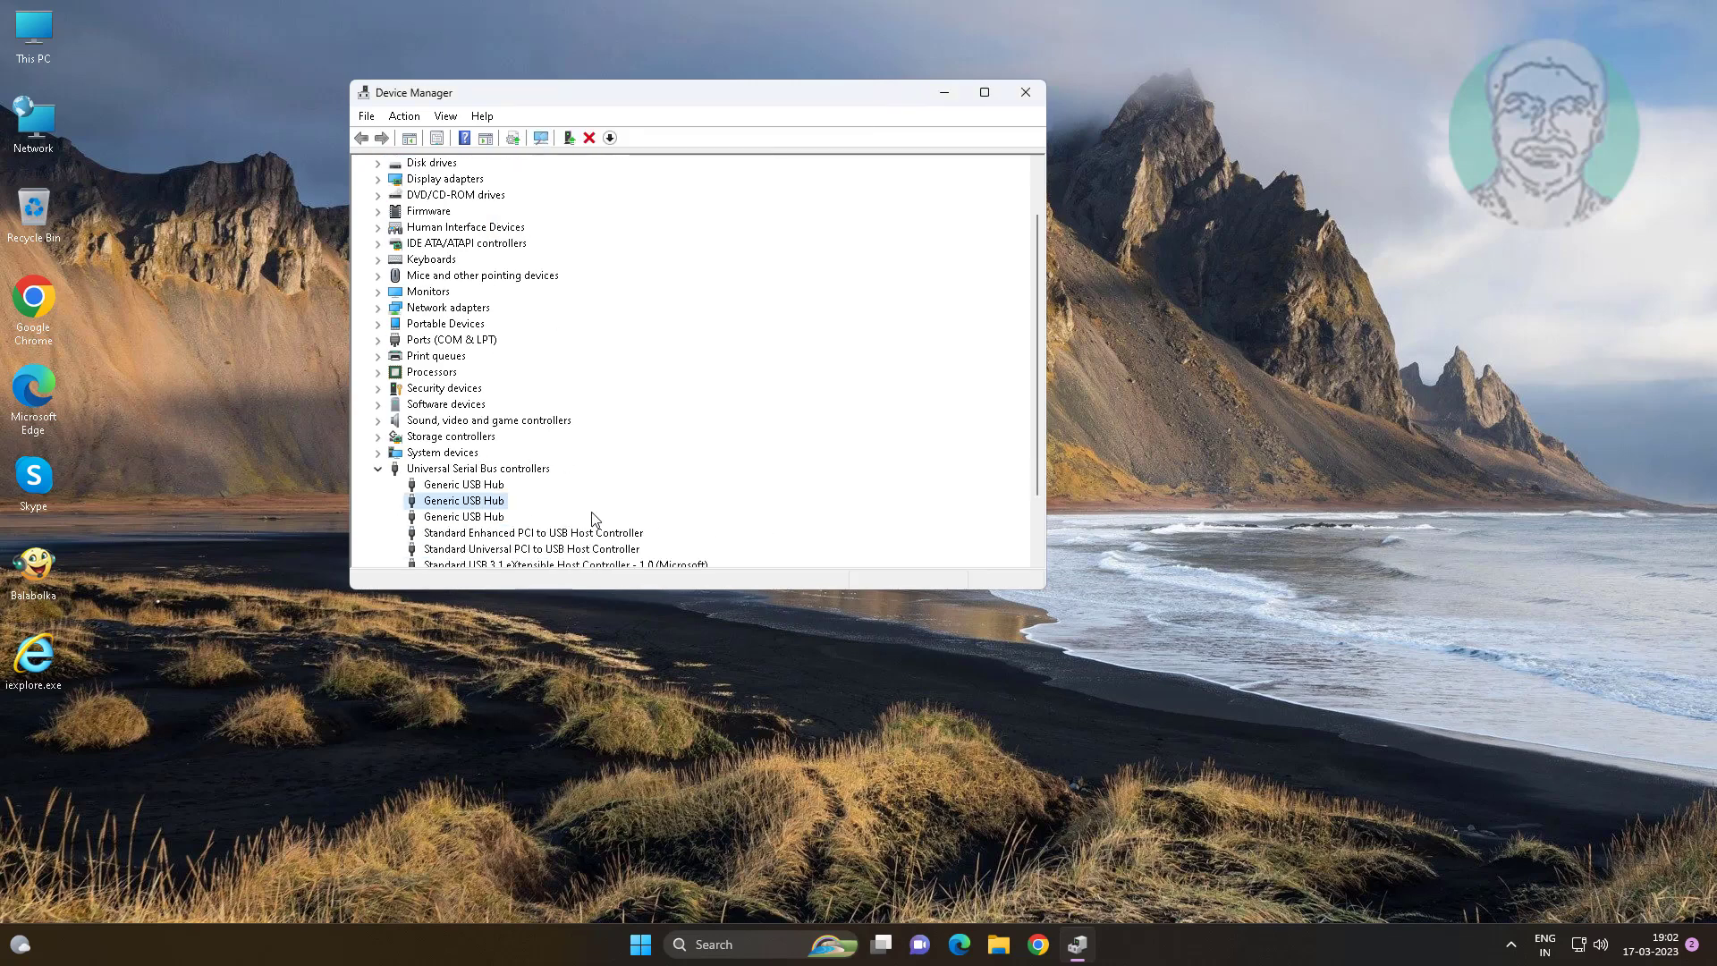
# - Disable "Allow the computer to turn off this device to save power" for the third Generic USB Hub and confirm its properties
pyautogui.click(488, 443)
pyautogui.rightClick(500, 438)
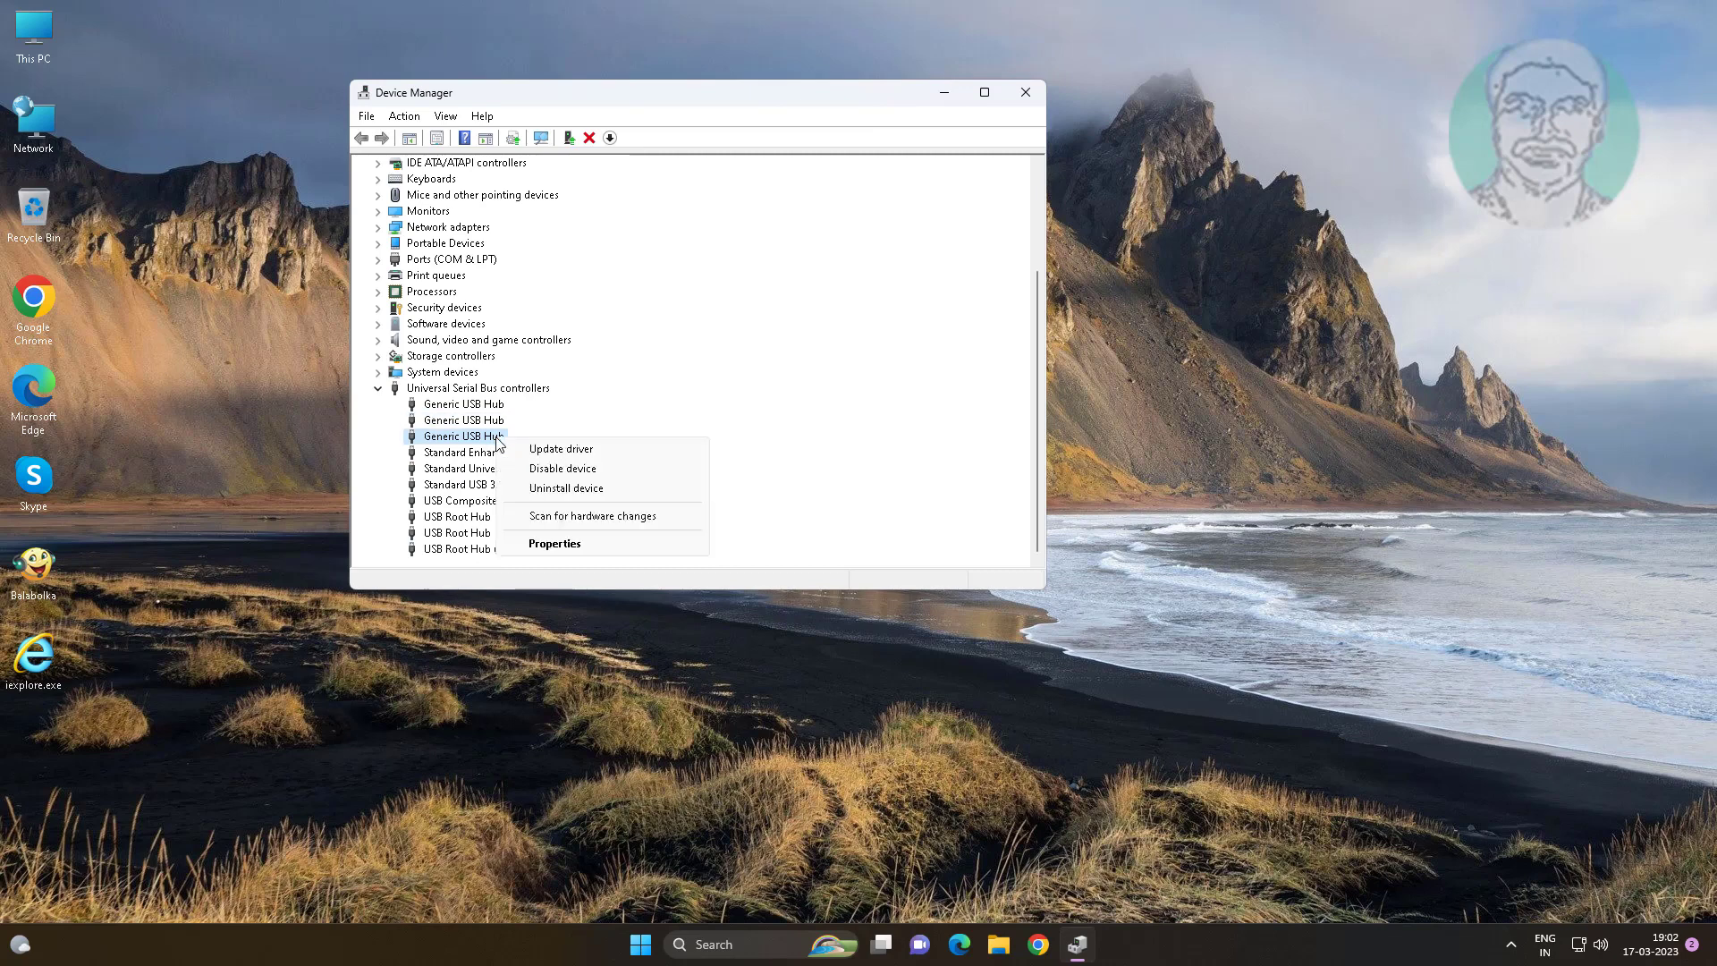
pyautogui.click(556, 544)
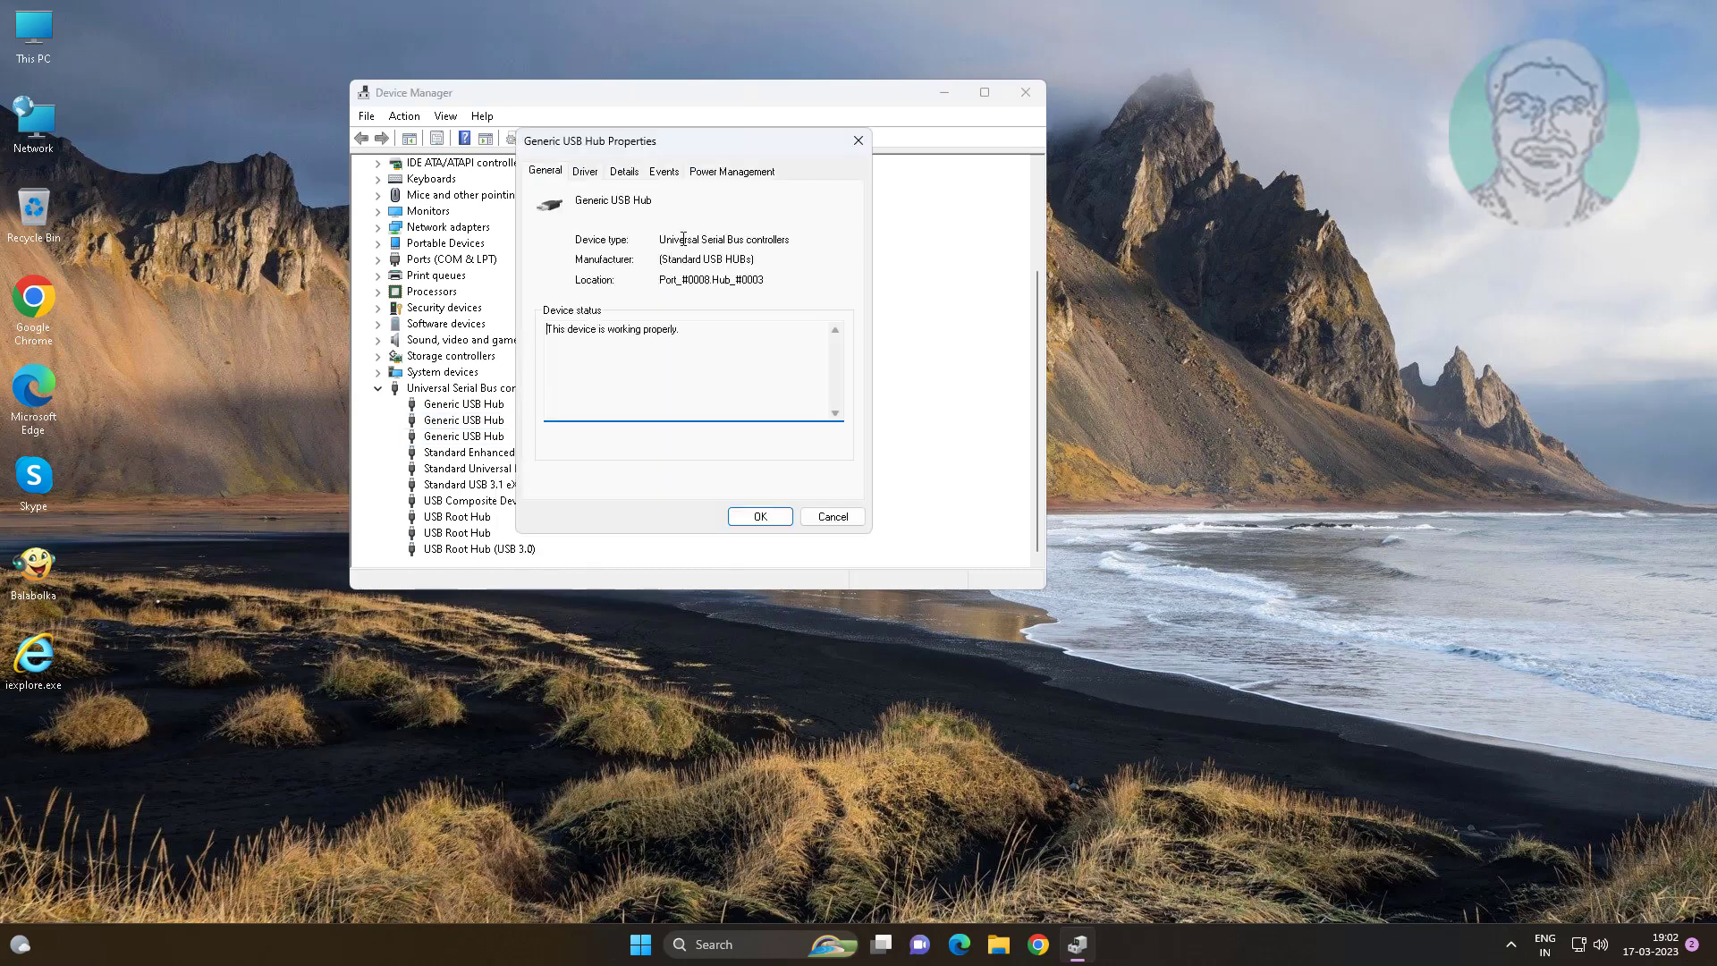
pyautogui.click(730, 172)
pyautogui.click(544, 244)
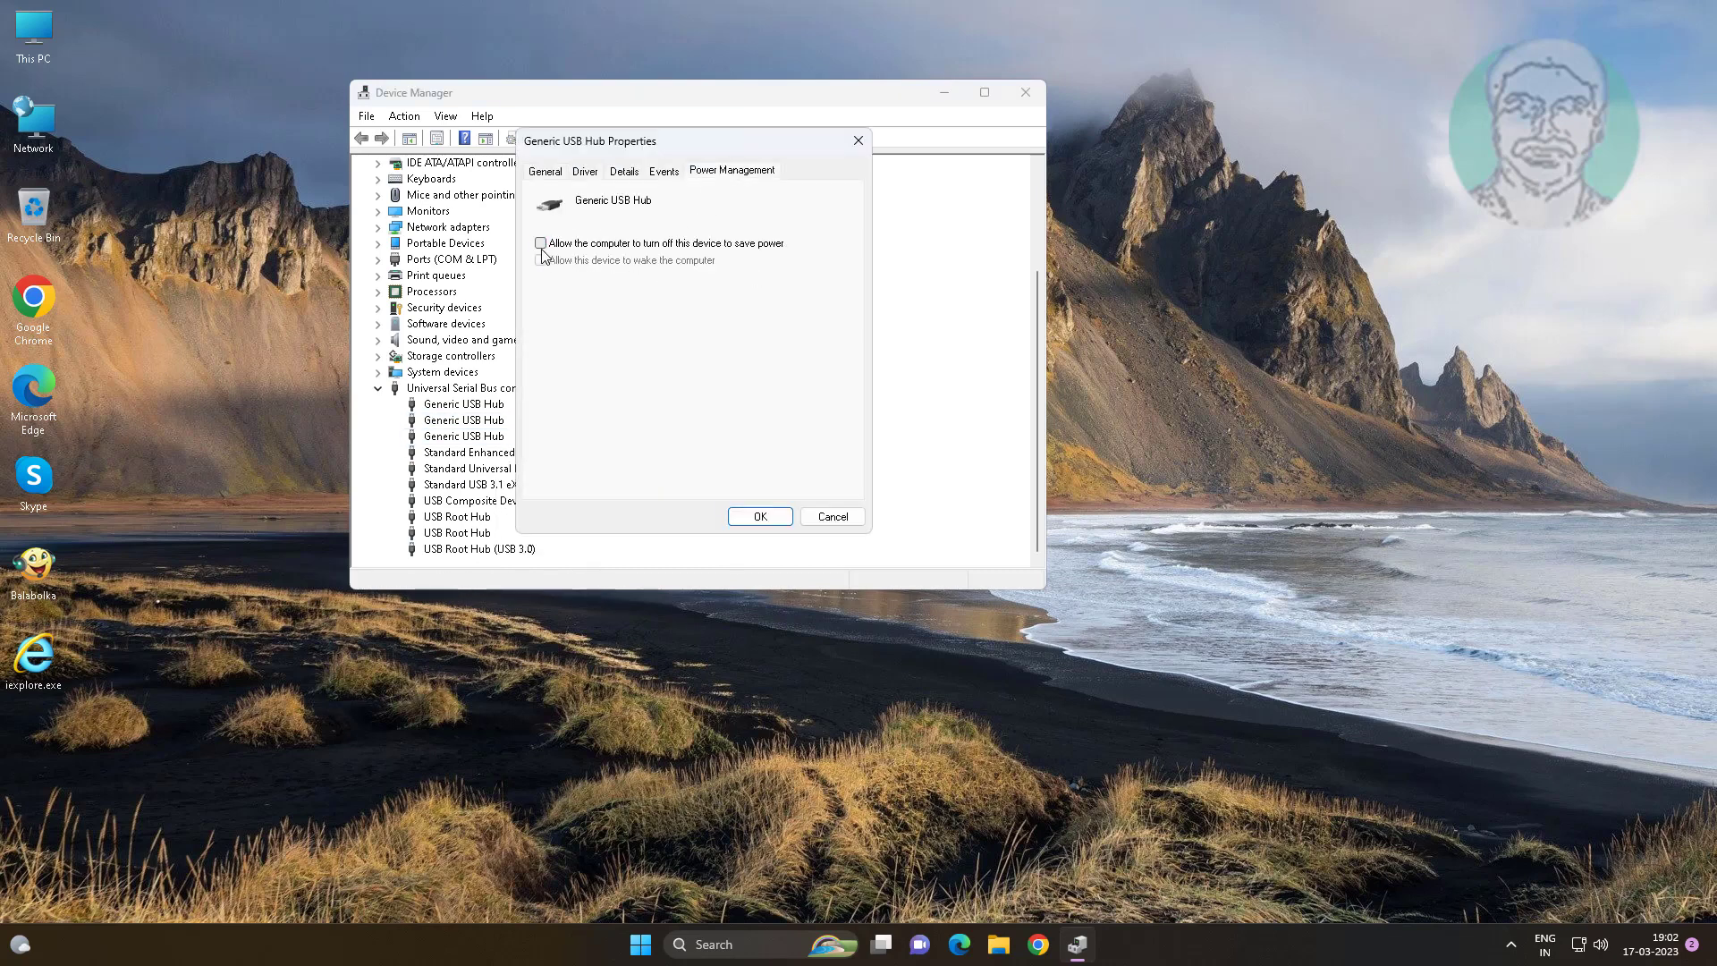
pyautogui.click(761, 517)
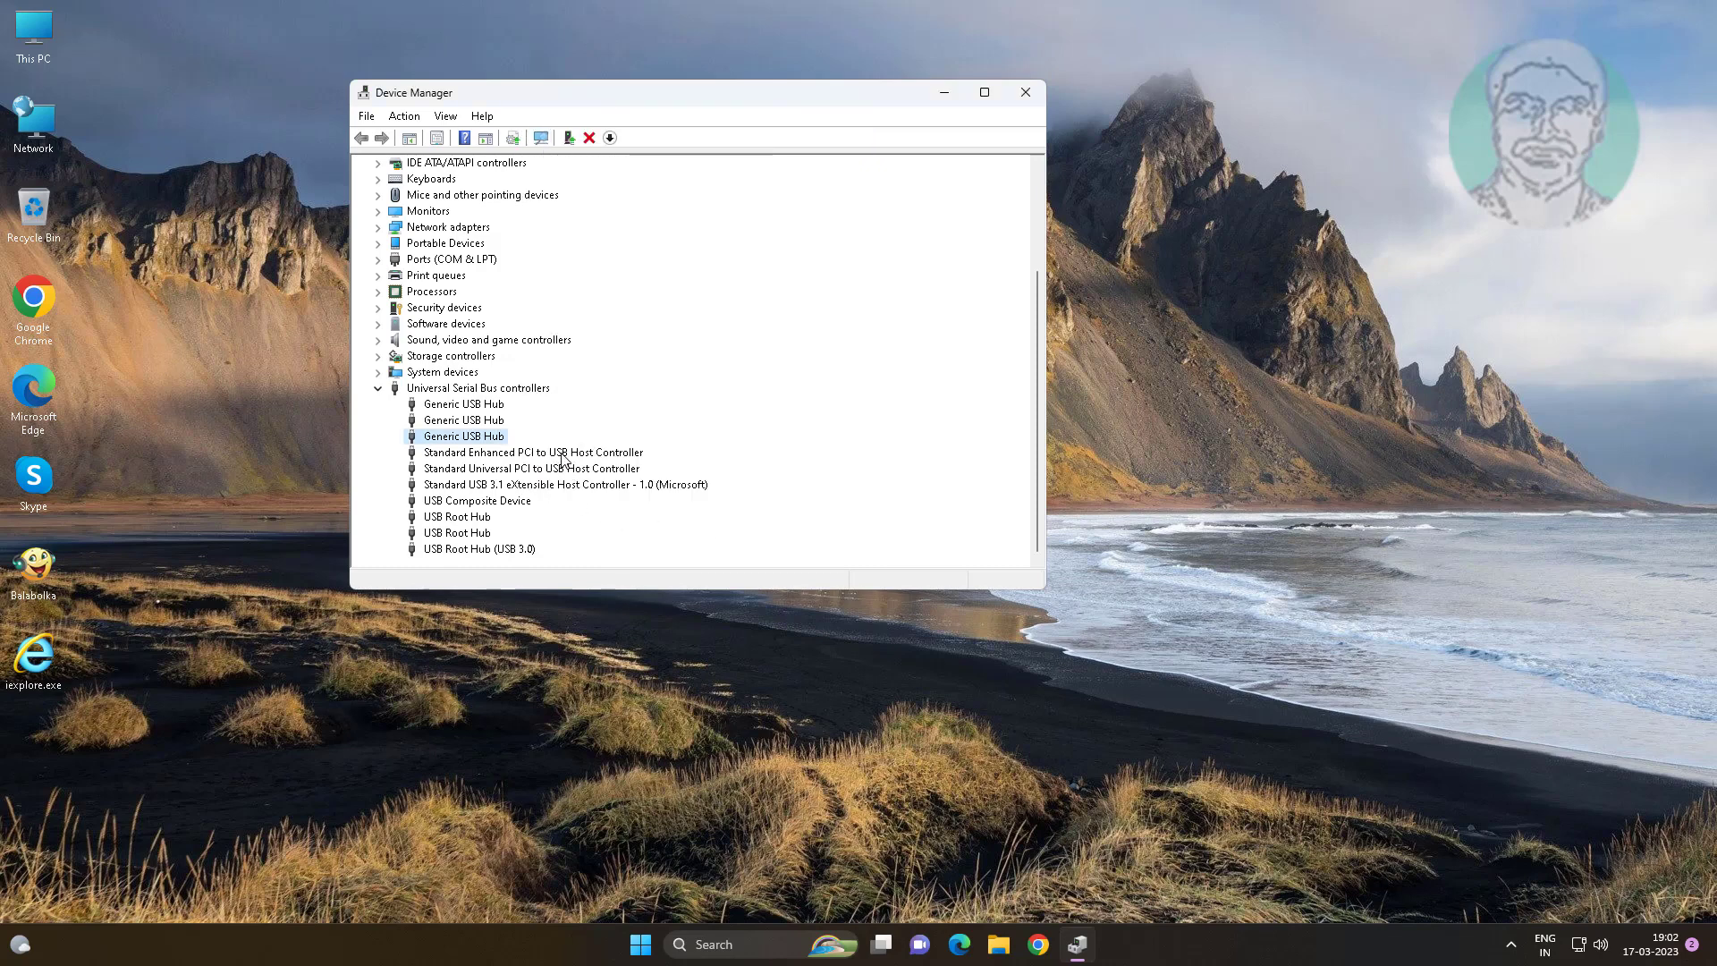
# - Disable "Allow the computer to turn off this device to save power" for the Standard USB 3.1 eXtensible Host Controller - 1.0 (Microsoft)
pyautogui.rightClick(577, 483)
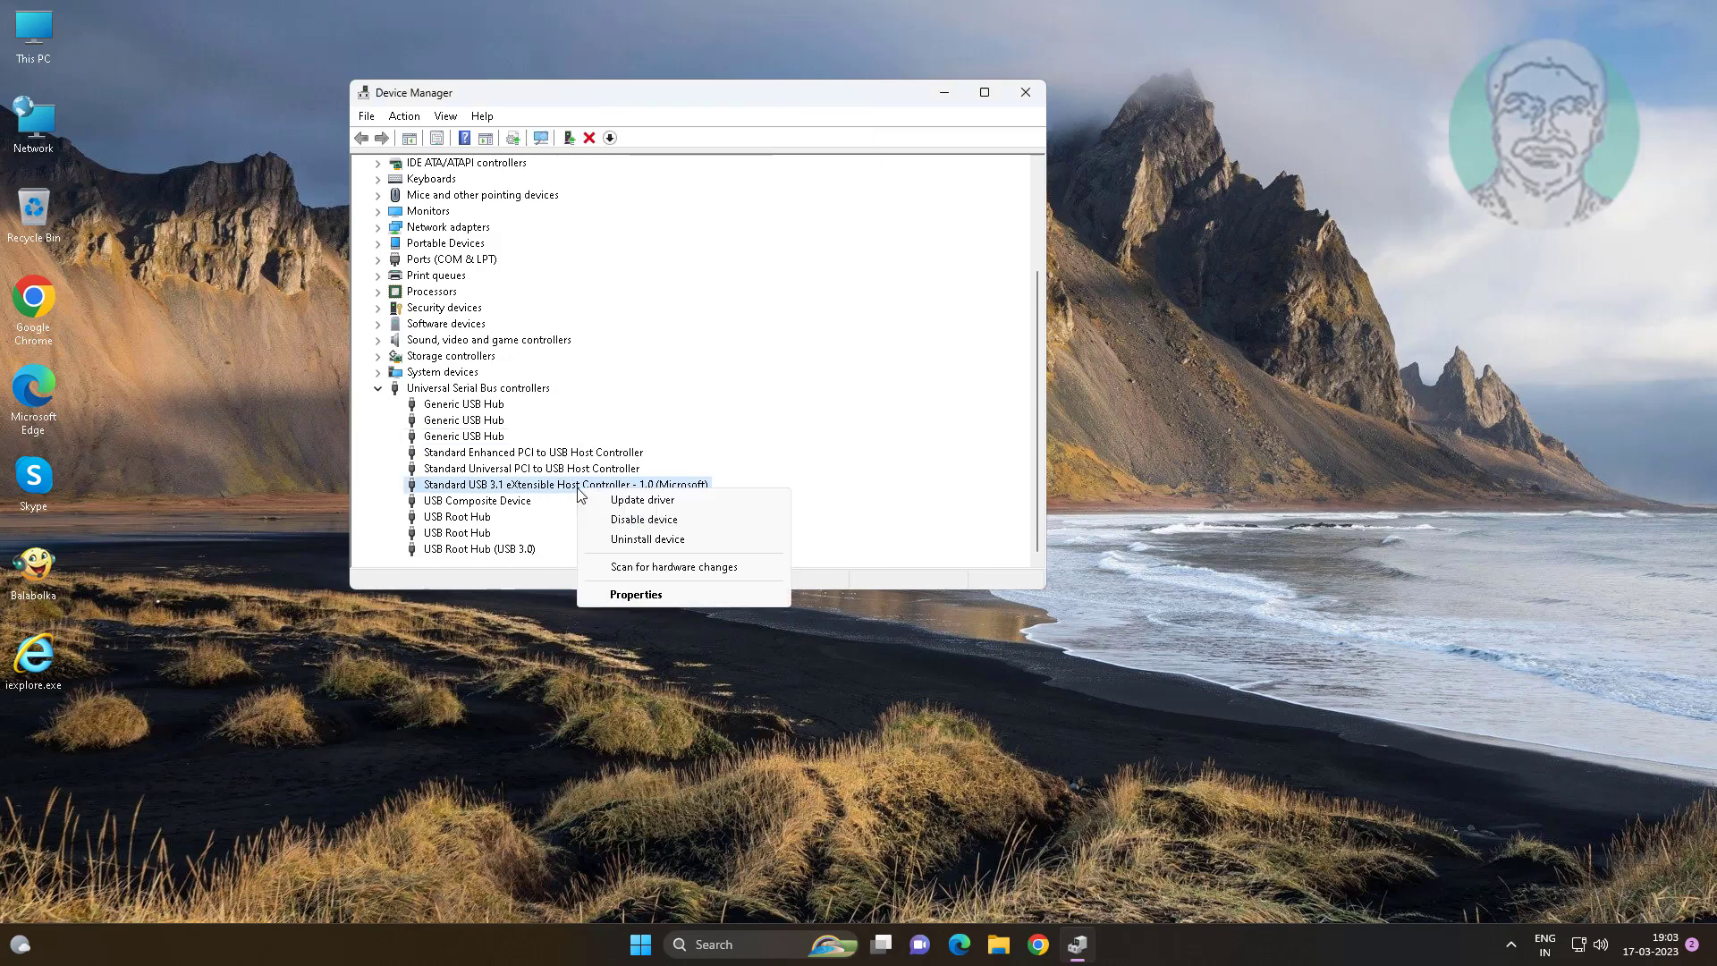
pyautogui.click(664, 595)
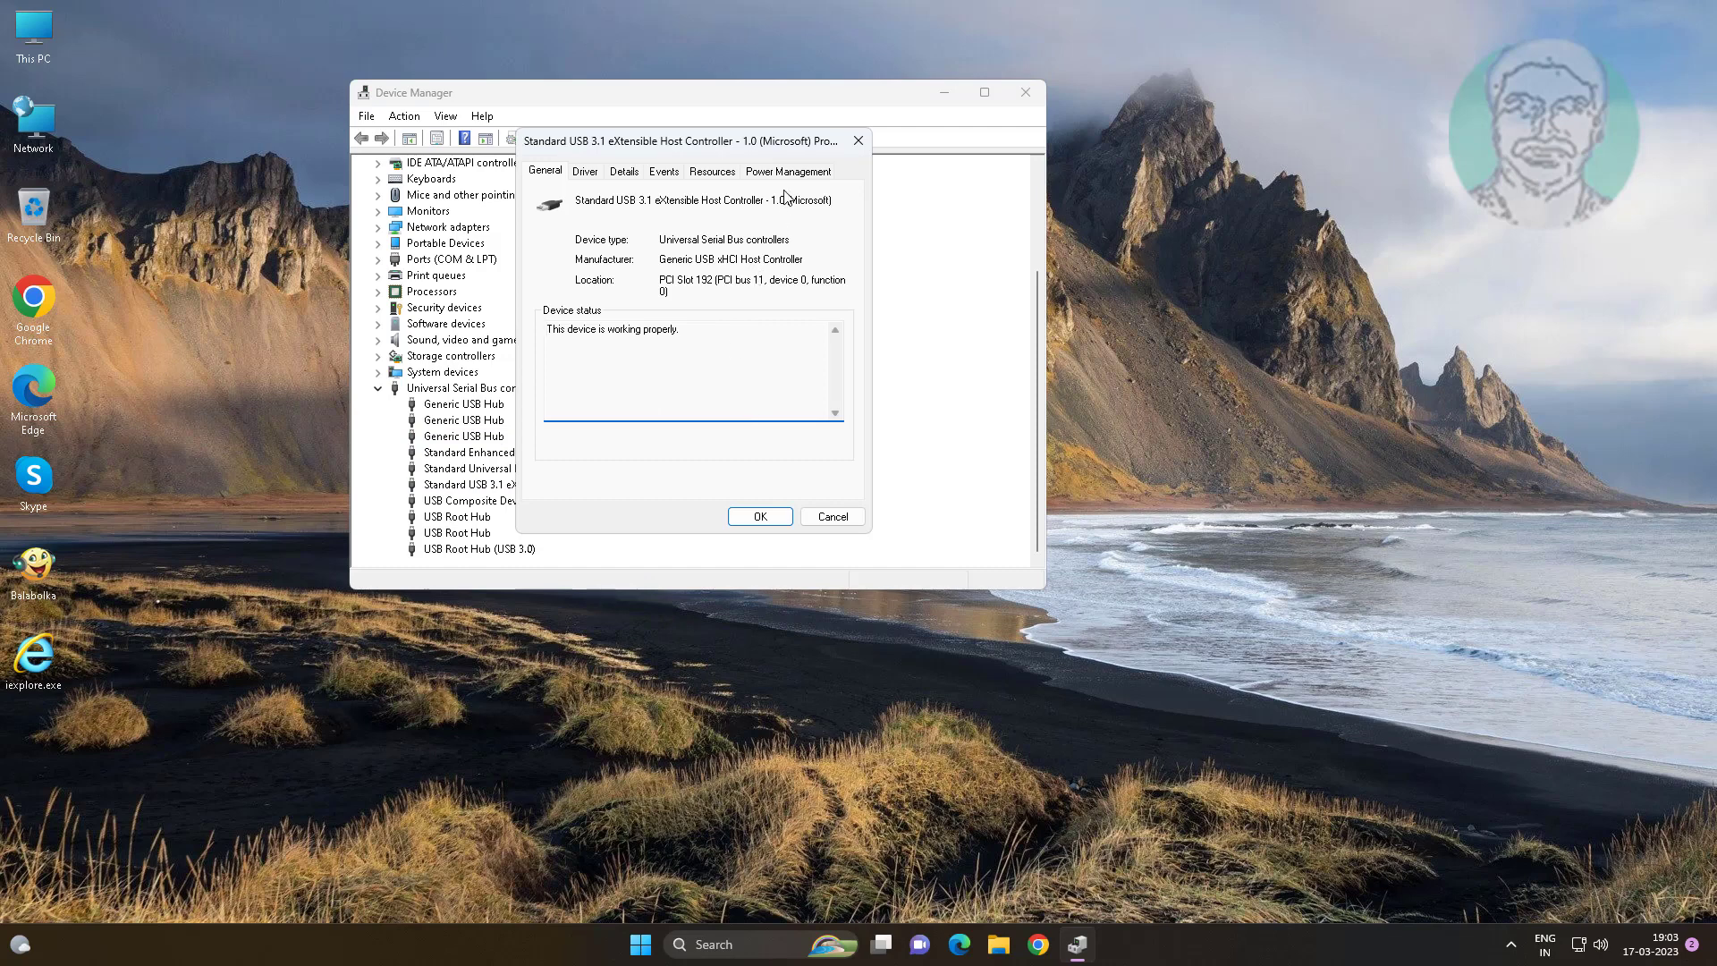
pyautogui.click(787, 171)
pyautogui.click(551, 250)
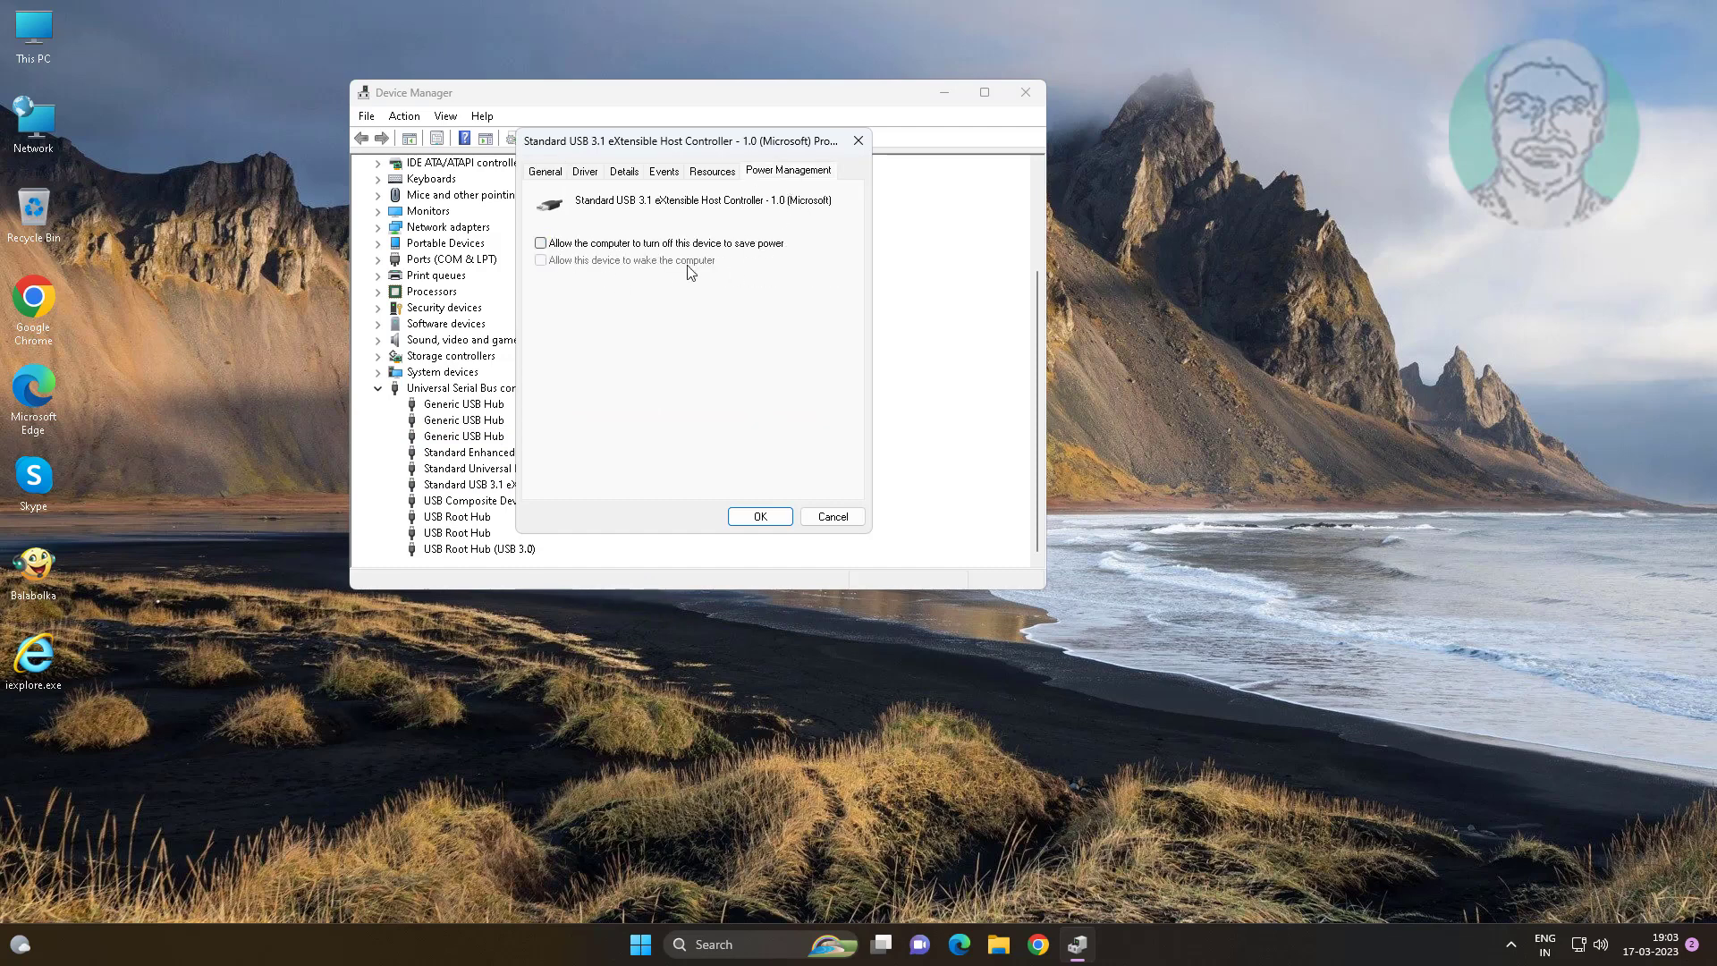
pyautogui.click(761, 516)
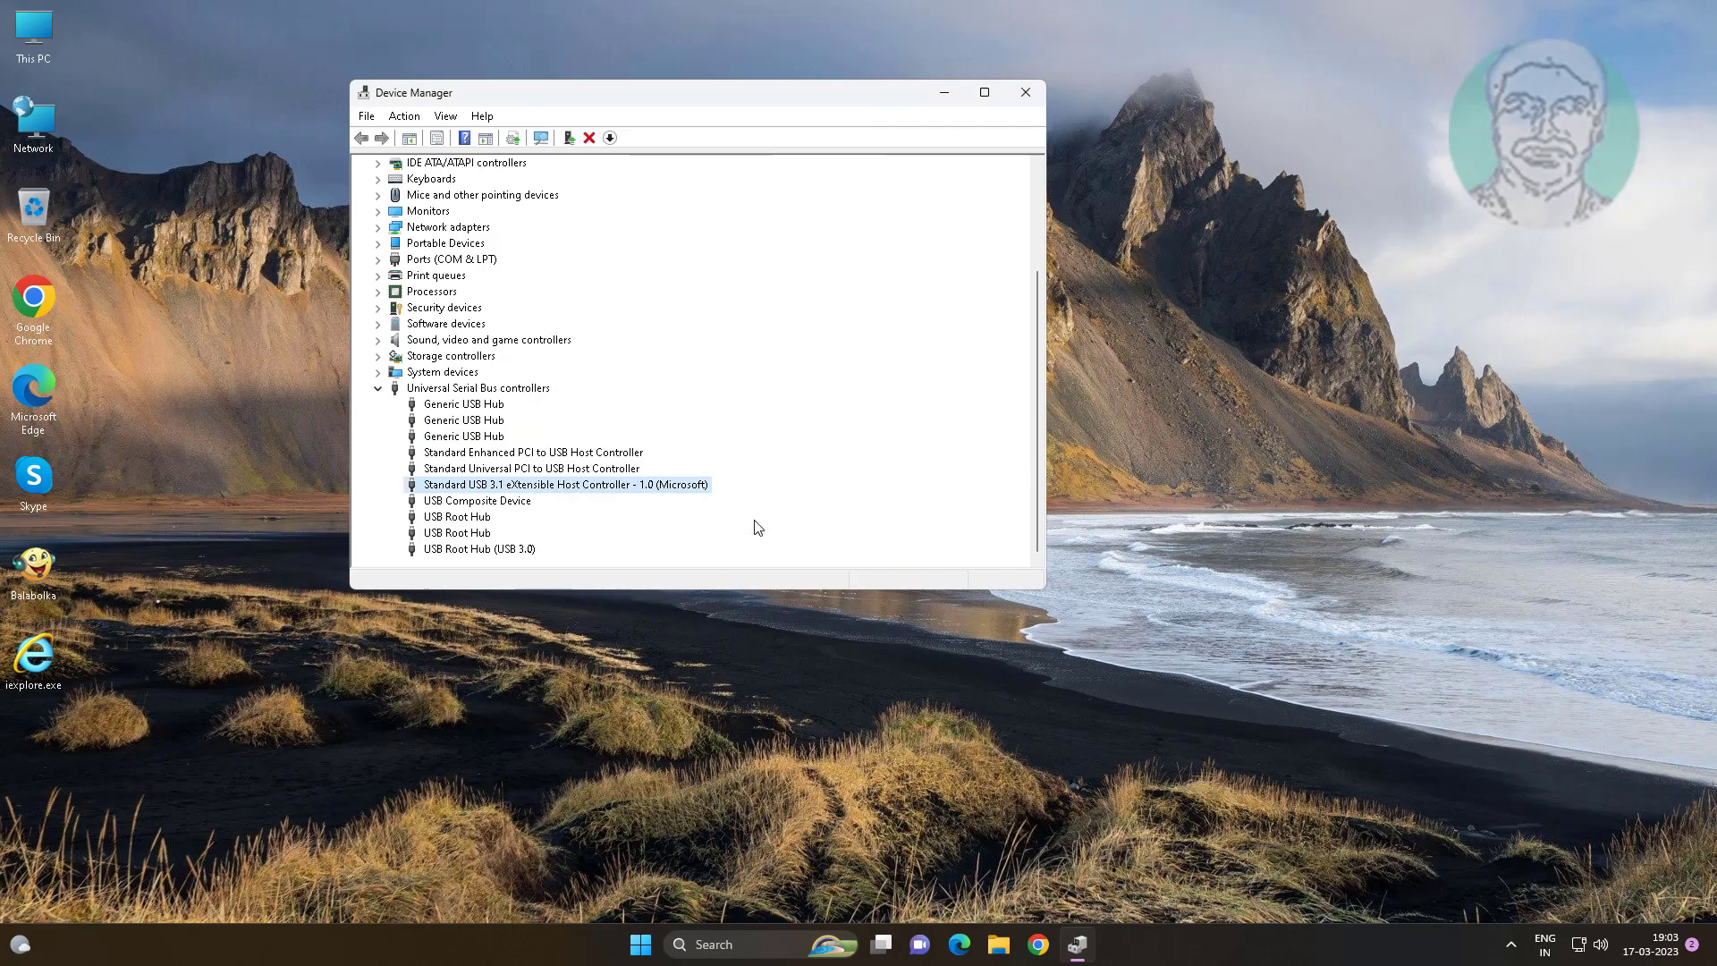
# - Disable "Allow the computer to turn off this device to save power" for the first USB Root Hub and confirm its properties
pyautogui.click(475, 519)
pyautogui.rightClick(475, 520)
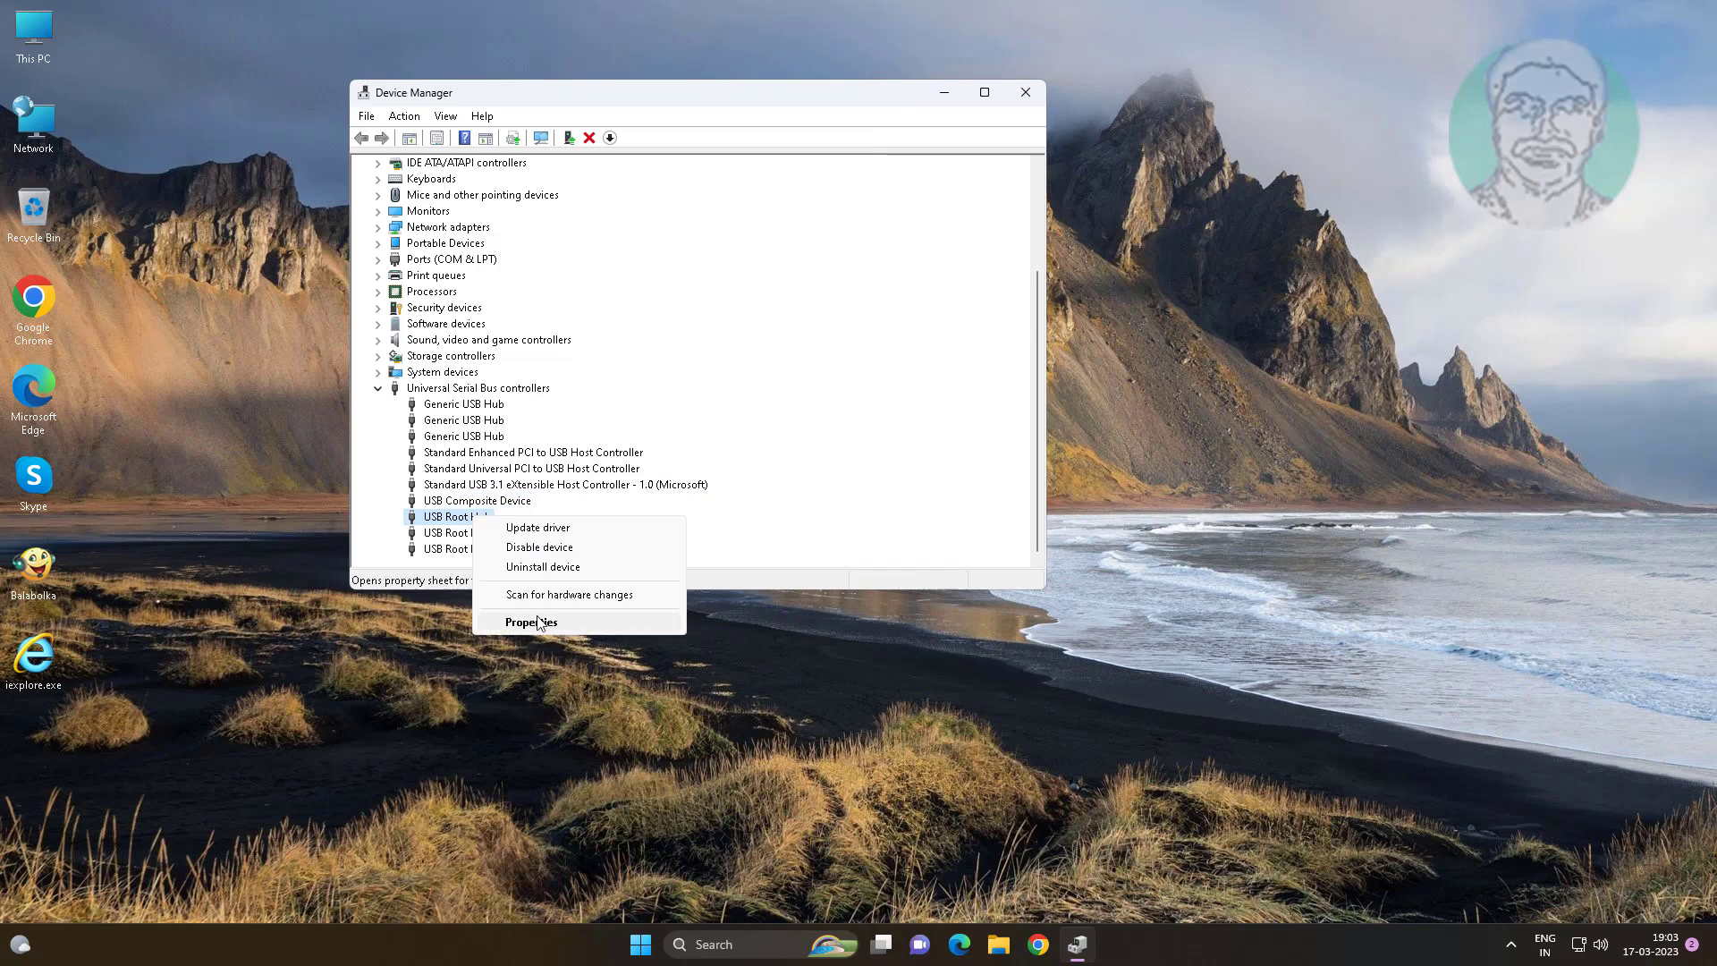
pyautogui.click(537, 616)
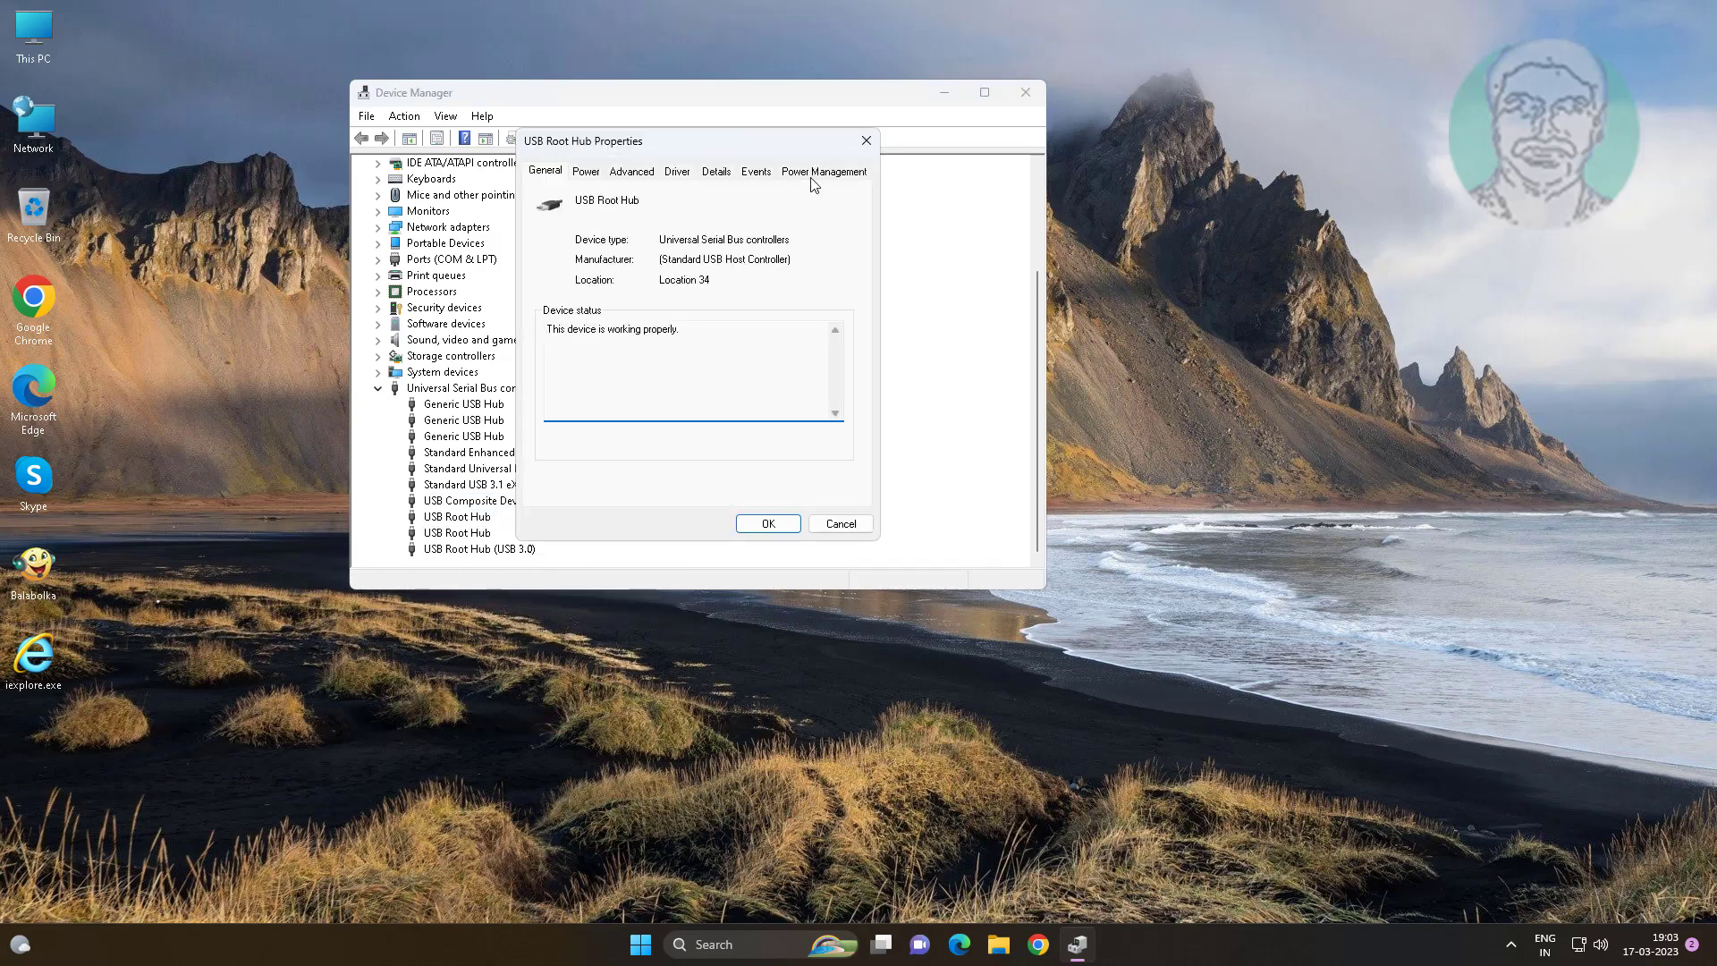
pyautogui.click(814, 176)
pyautogui.click(540, 244)
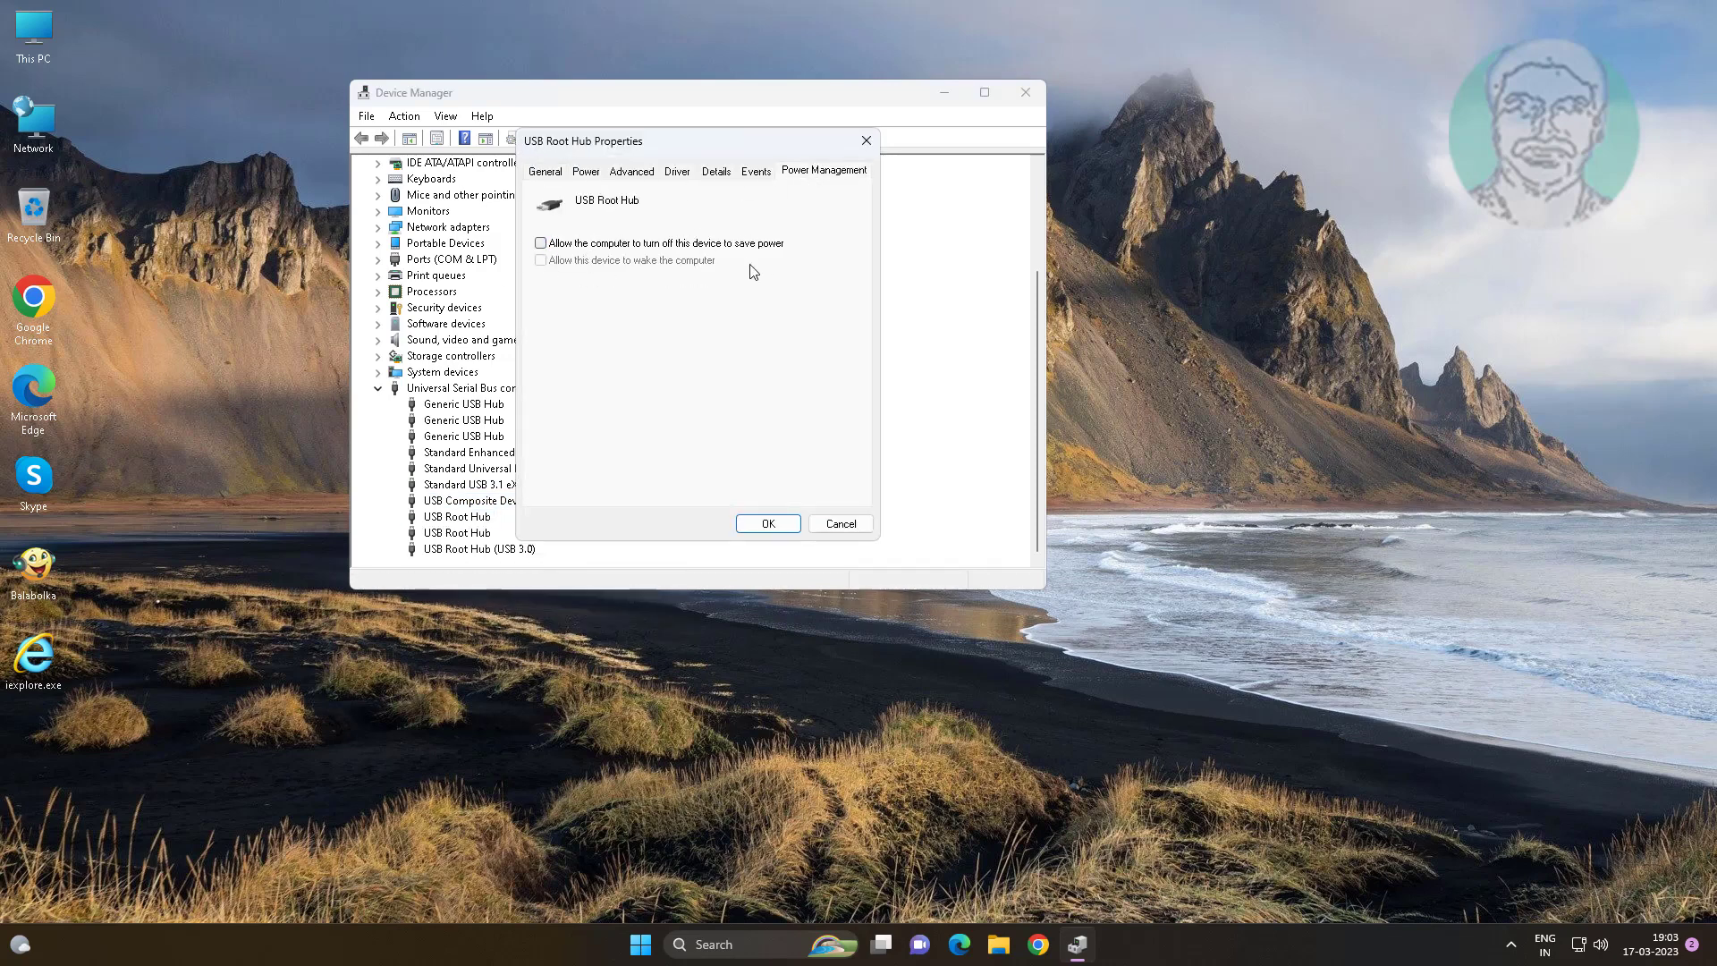
pyautogui.click(762, 525)
# - Disable "Allow the computer to turn off this device to save power" for the second USB Root Hub and confirm its properties
pyautogui.rightClick(490, 534)
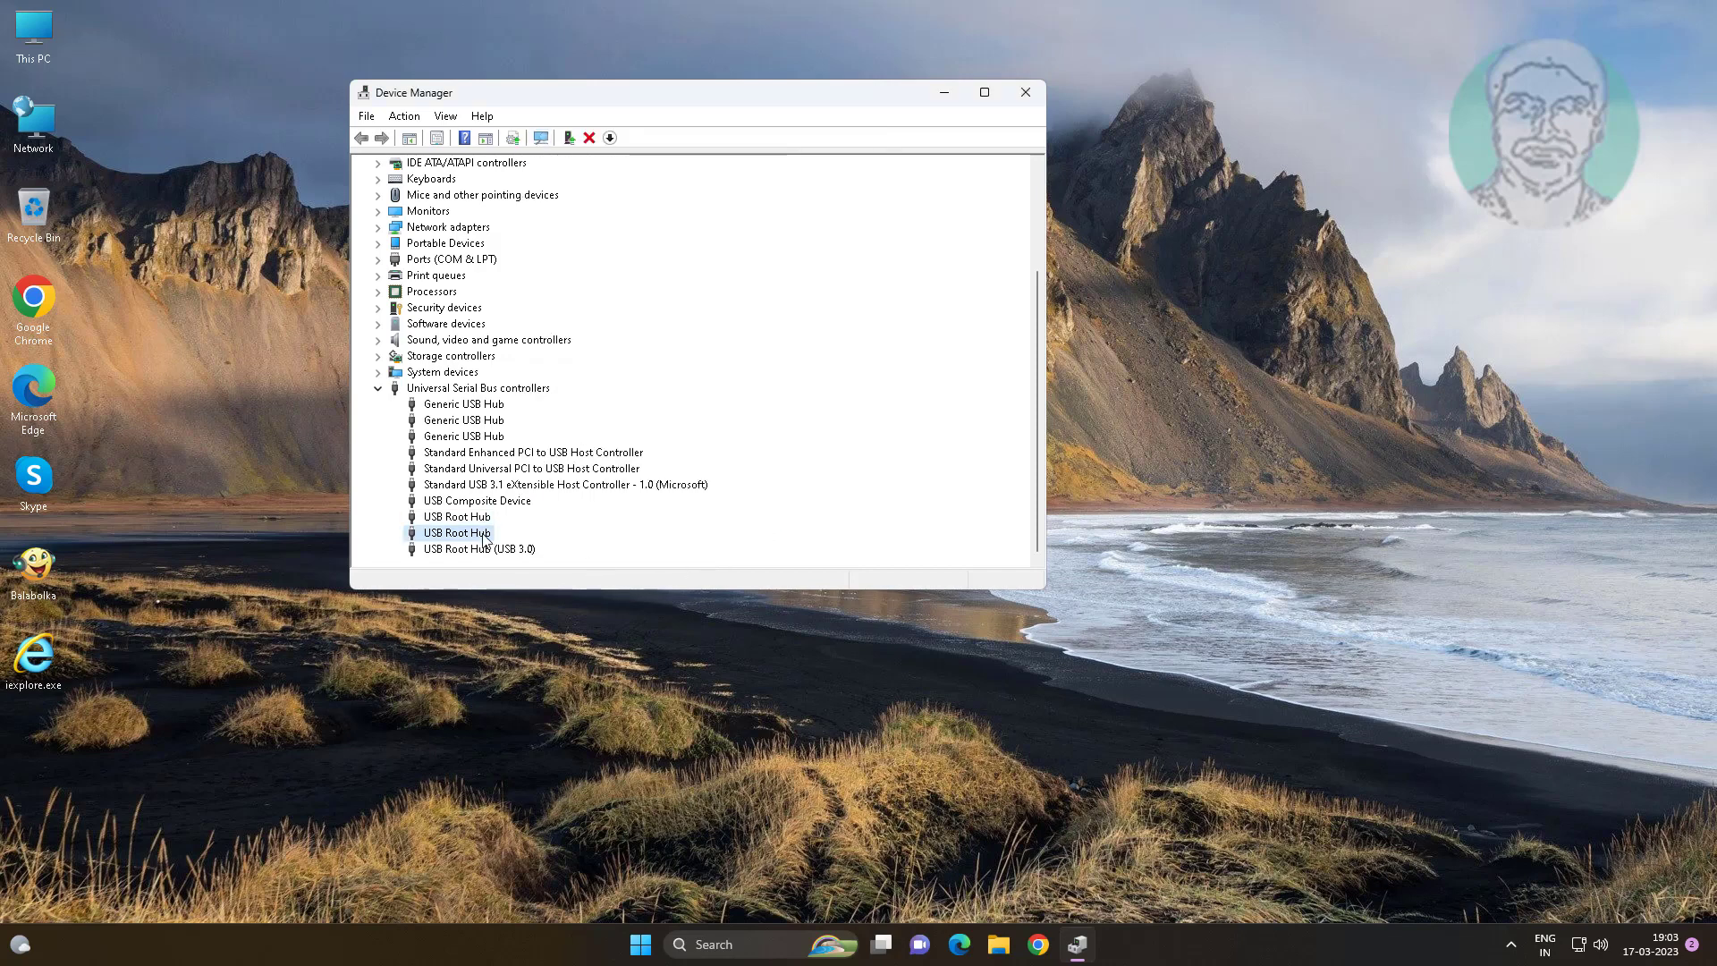
pyautogui.click(584, 637)
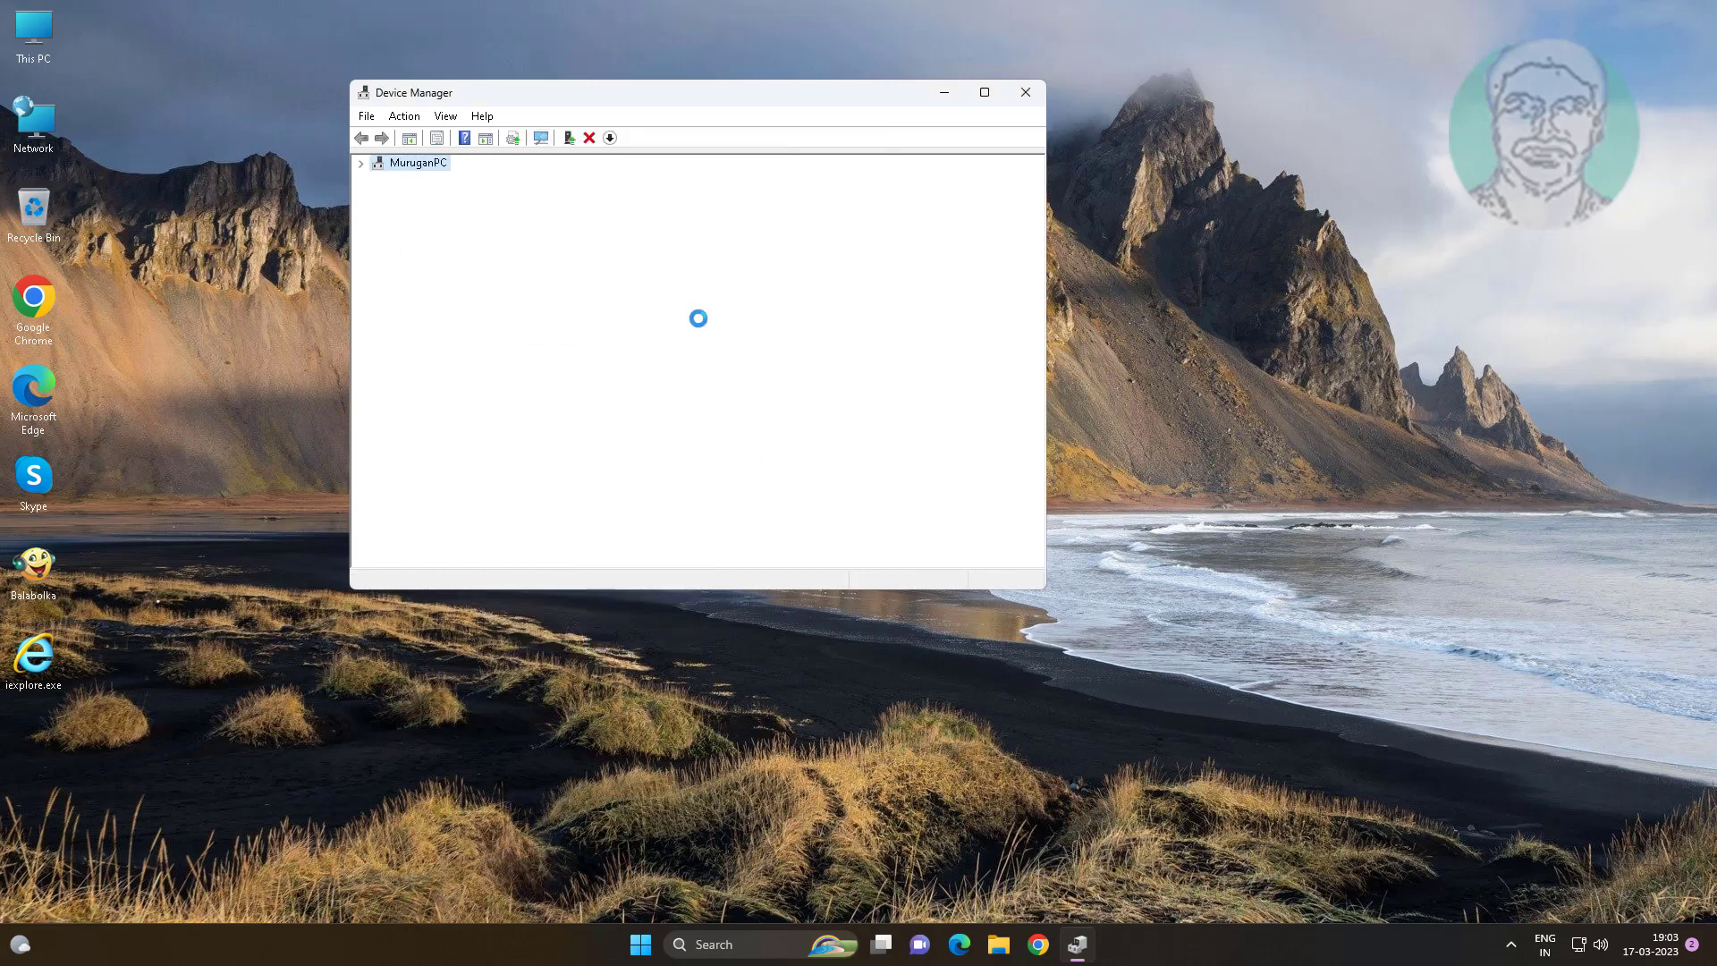
pyautogui.click(832, 171)
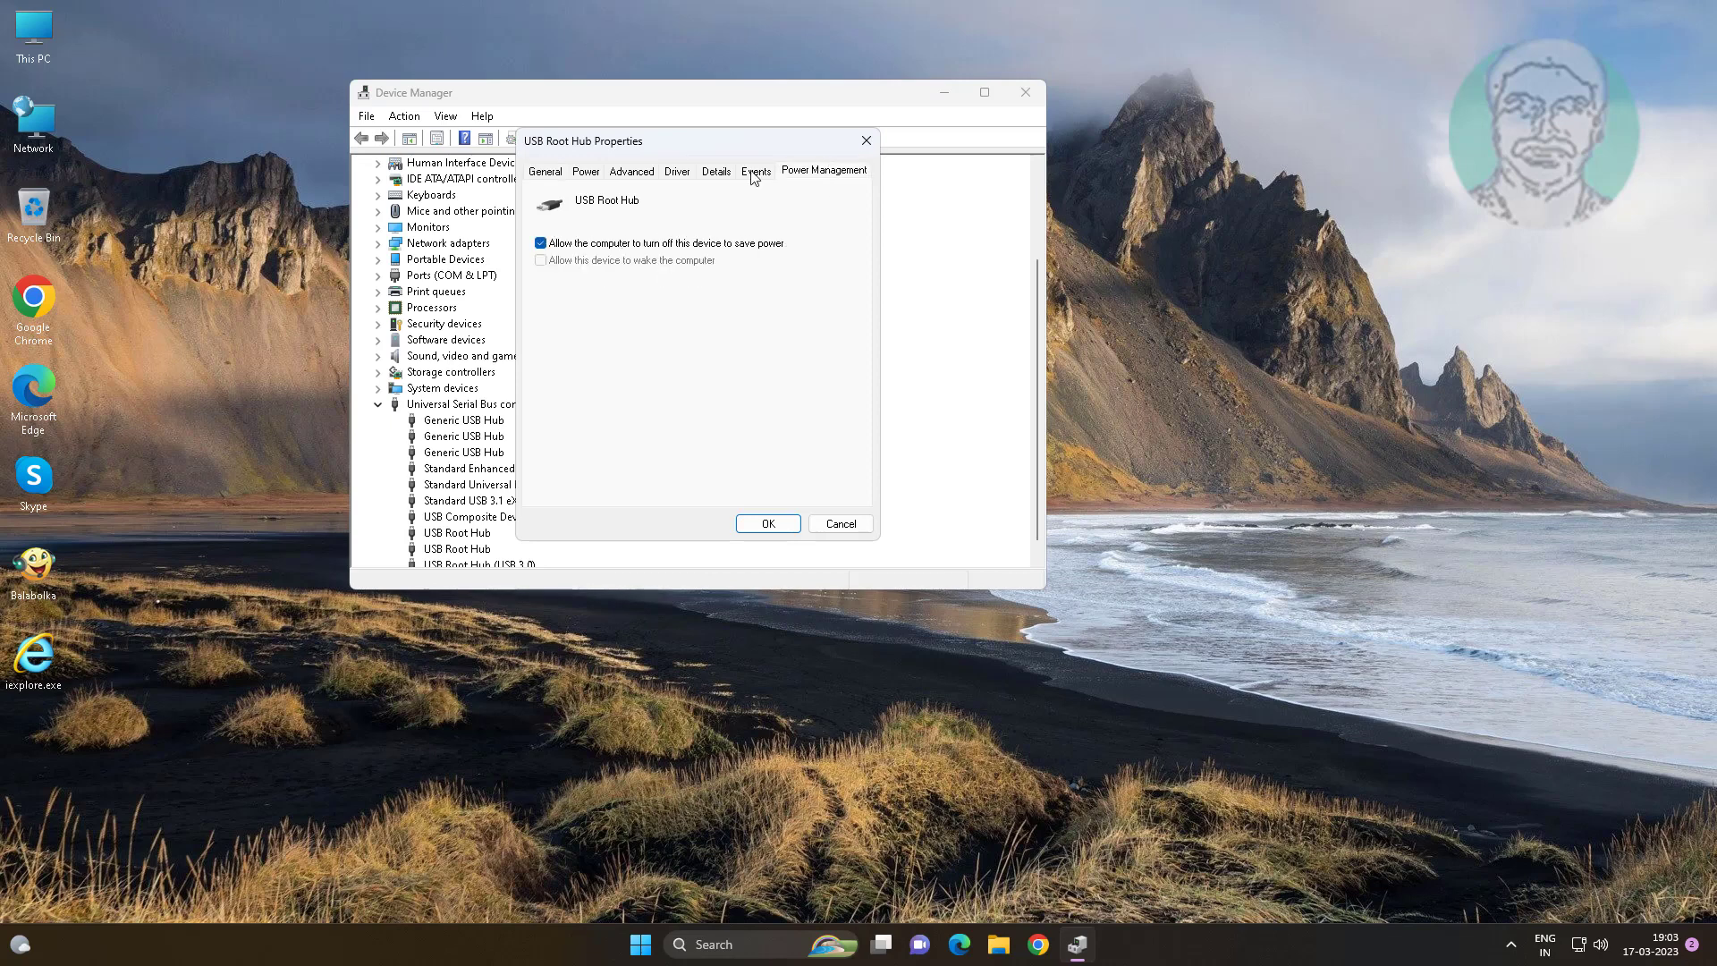
pyautogui.click(770, 524)
pyautogui.scroll(-1, 650, 546)
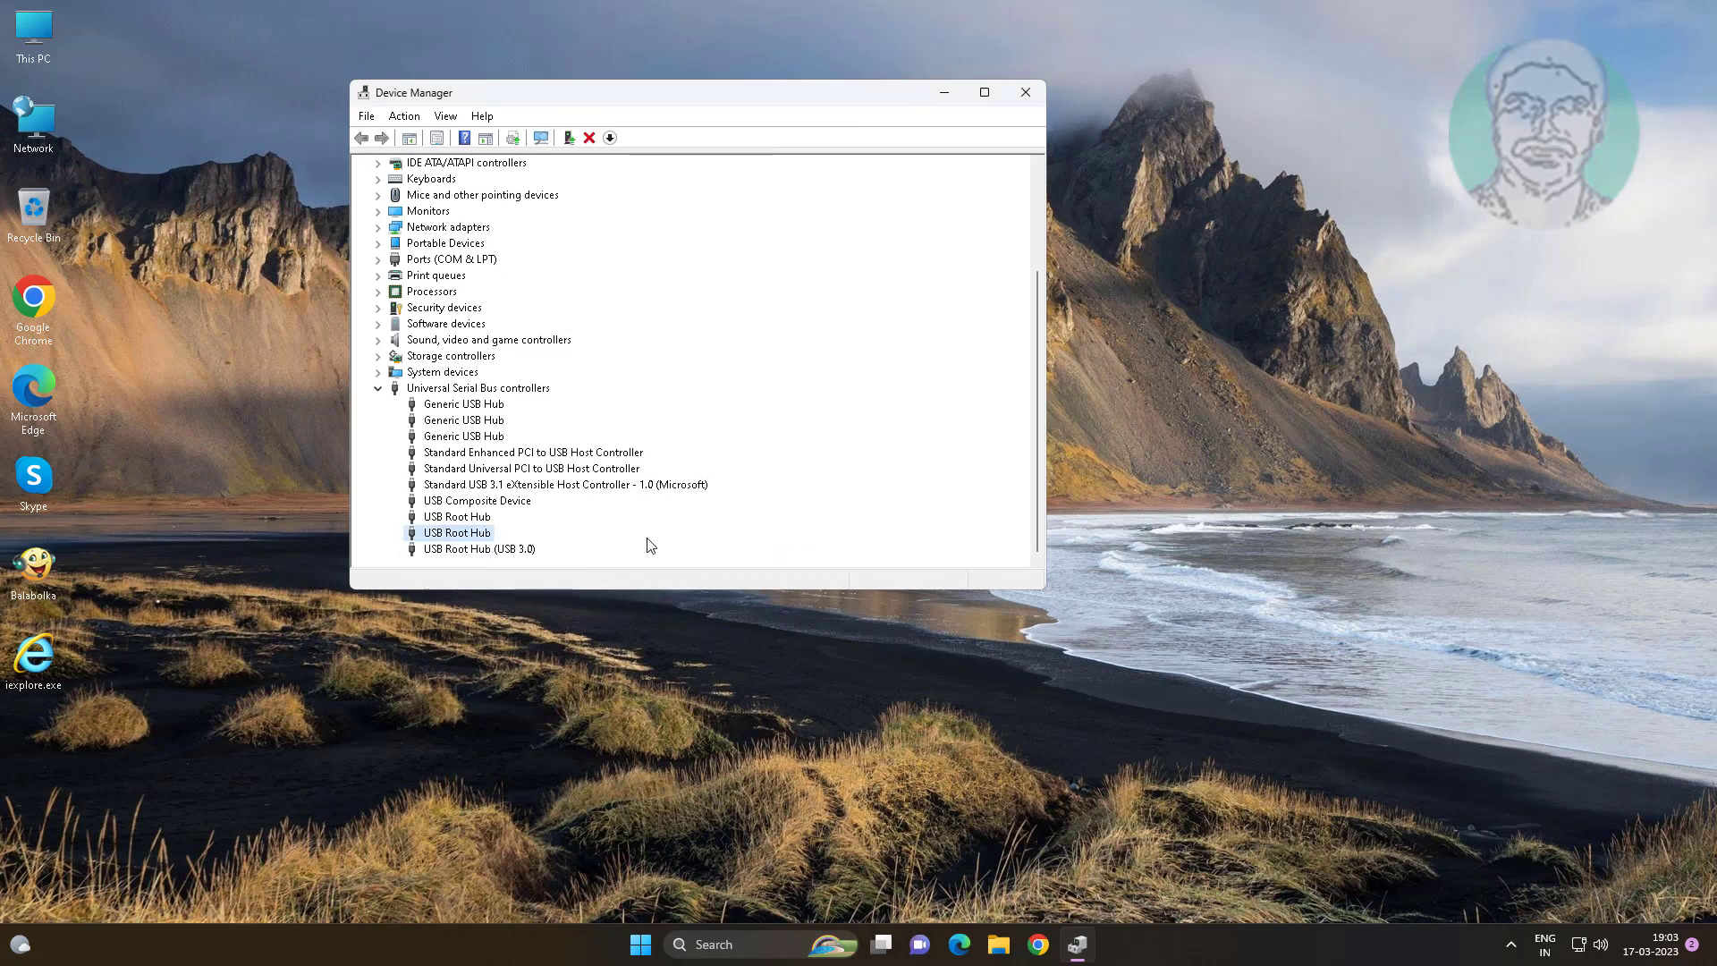
# - Disable "Allow the computer to turn off this device to save power" for the USB Root Hub (USB 3.0), confirm, and close Device Manager
pyautogui.click(452, 550)
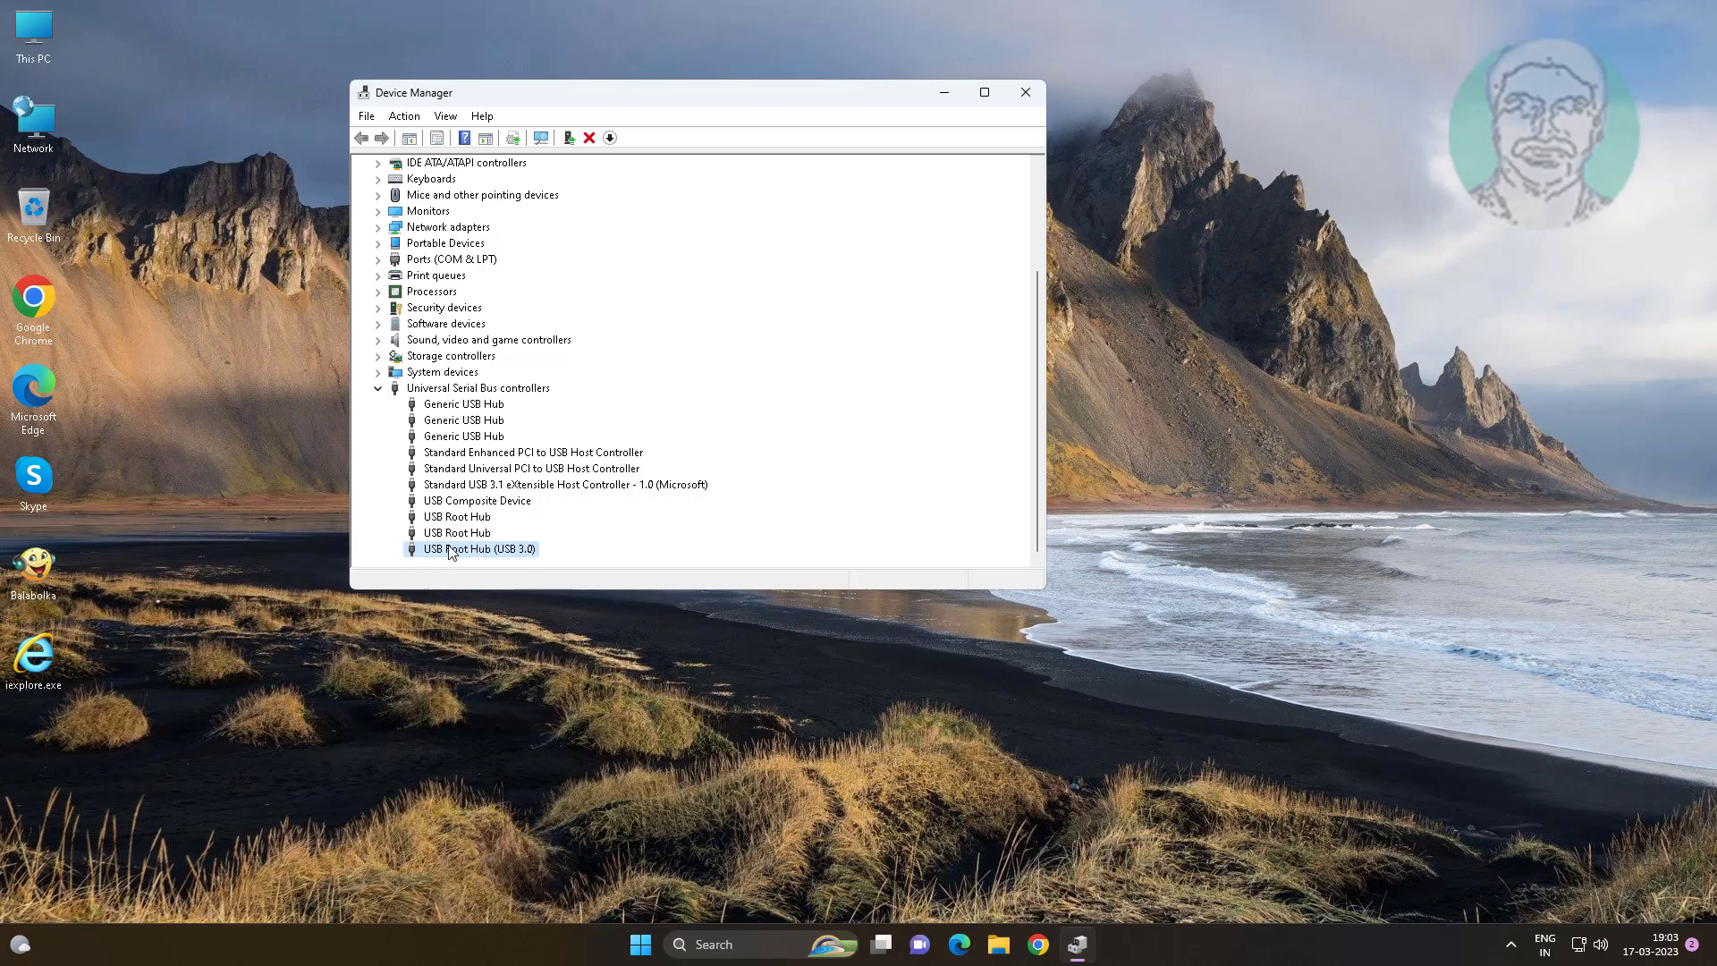
pyautogui.rightClick(453, 552)
pyautogui.click(501, 652)
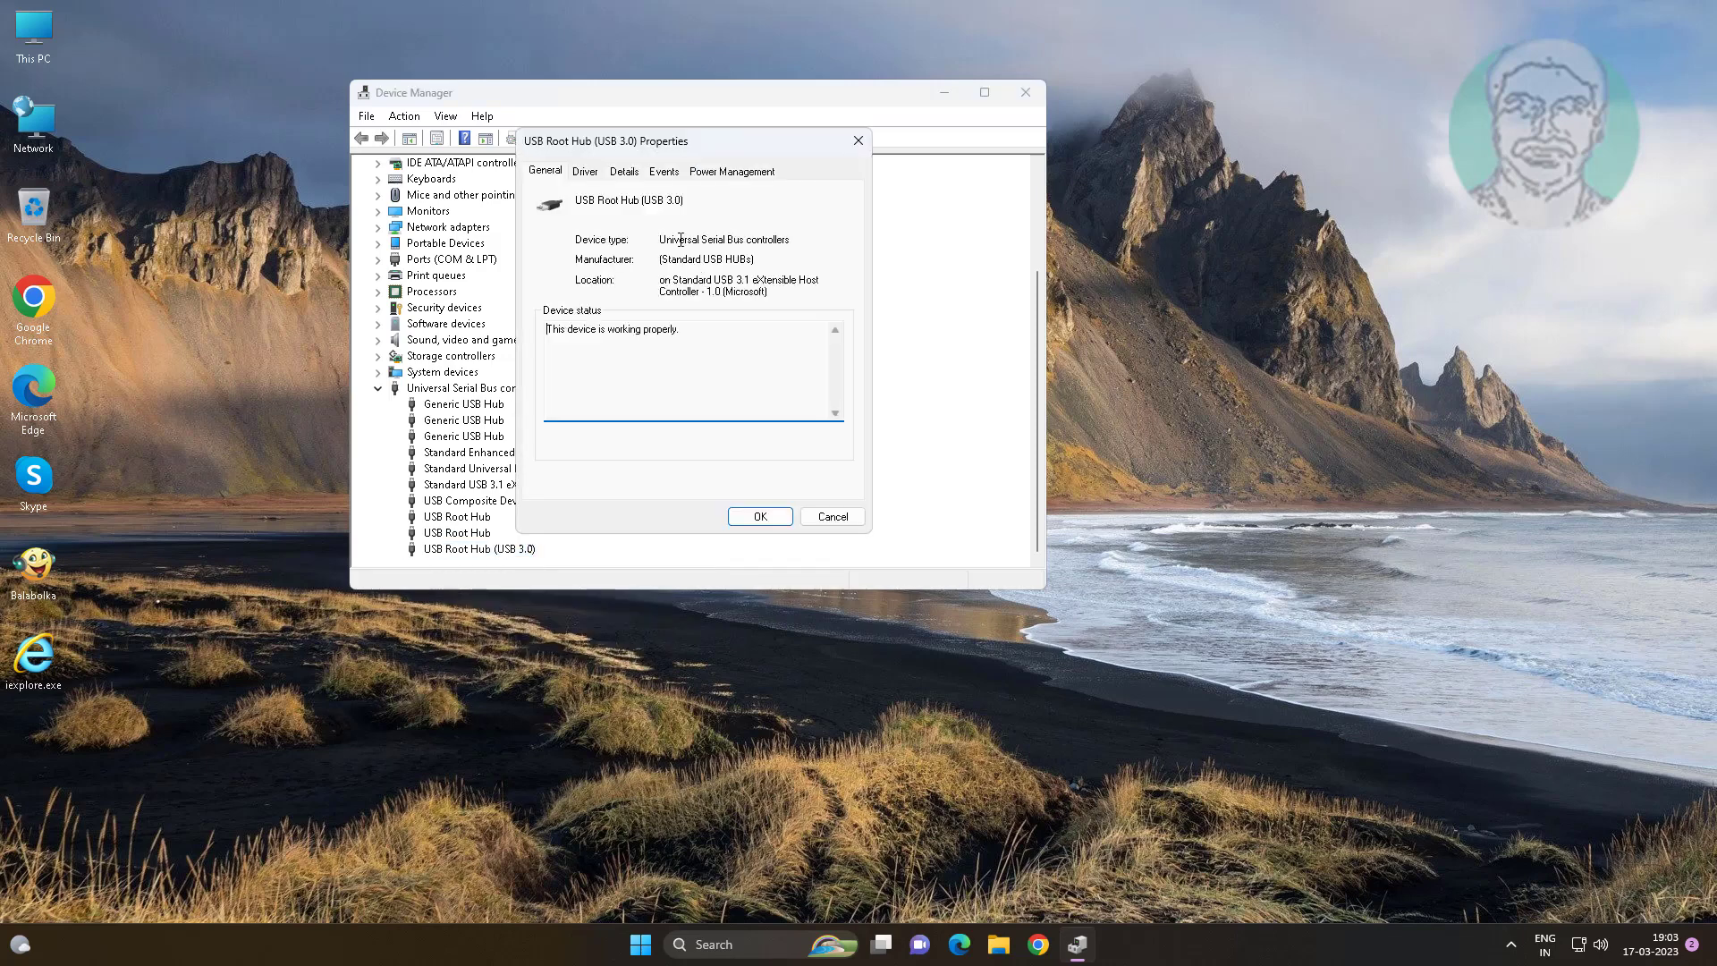
pyautogui.click(725, 172)
pyautogui.click(540, 243)
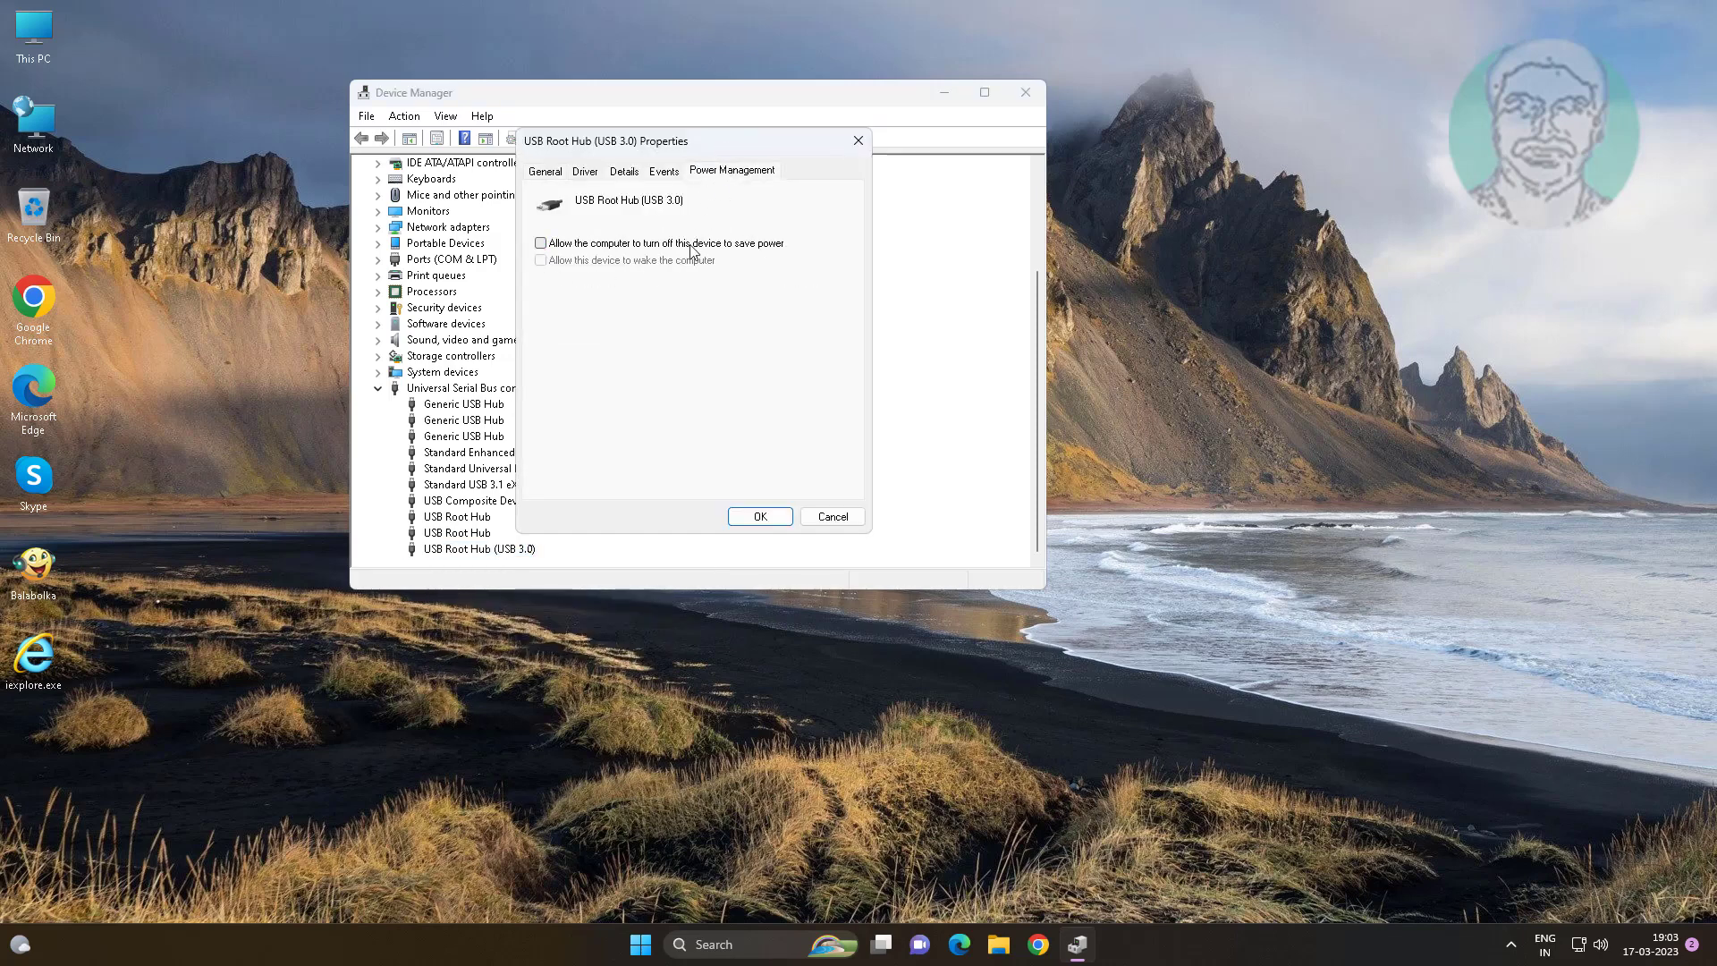
pyautogui.click(757, 517)
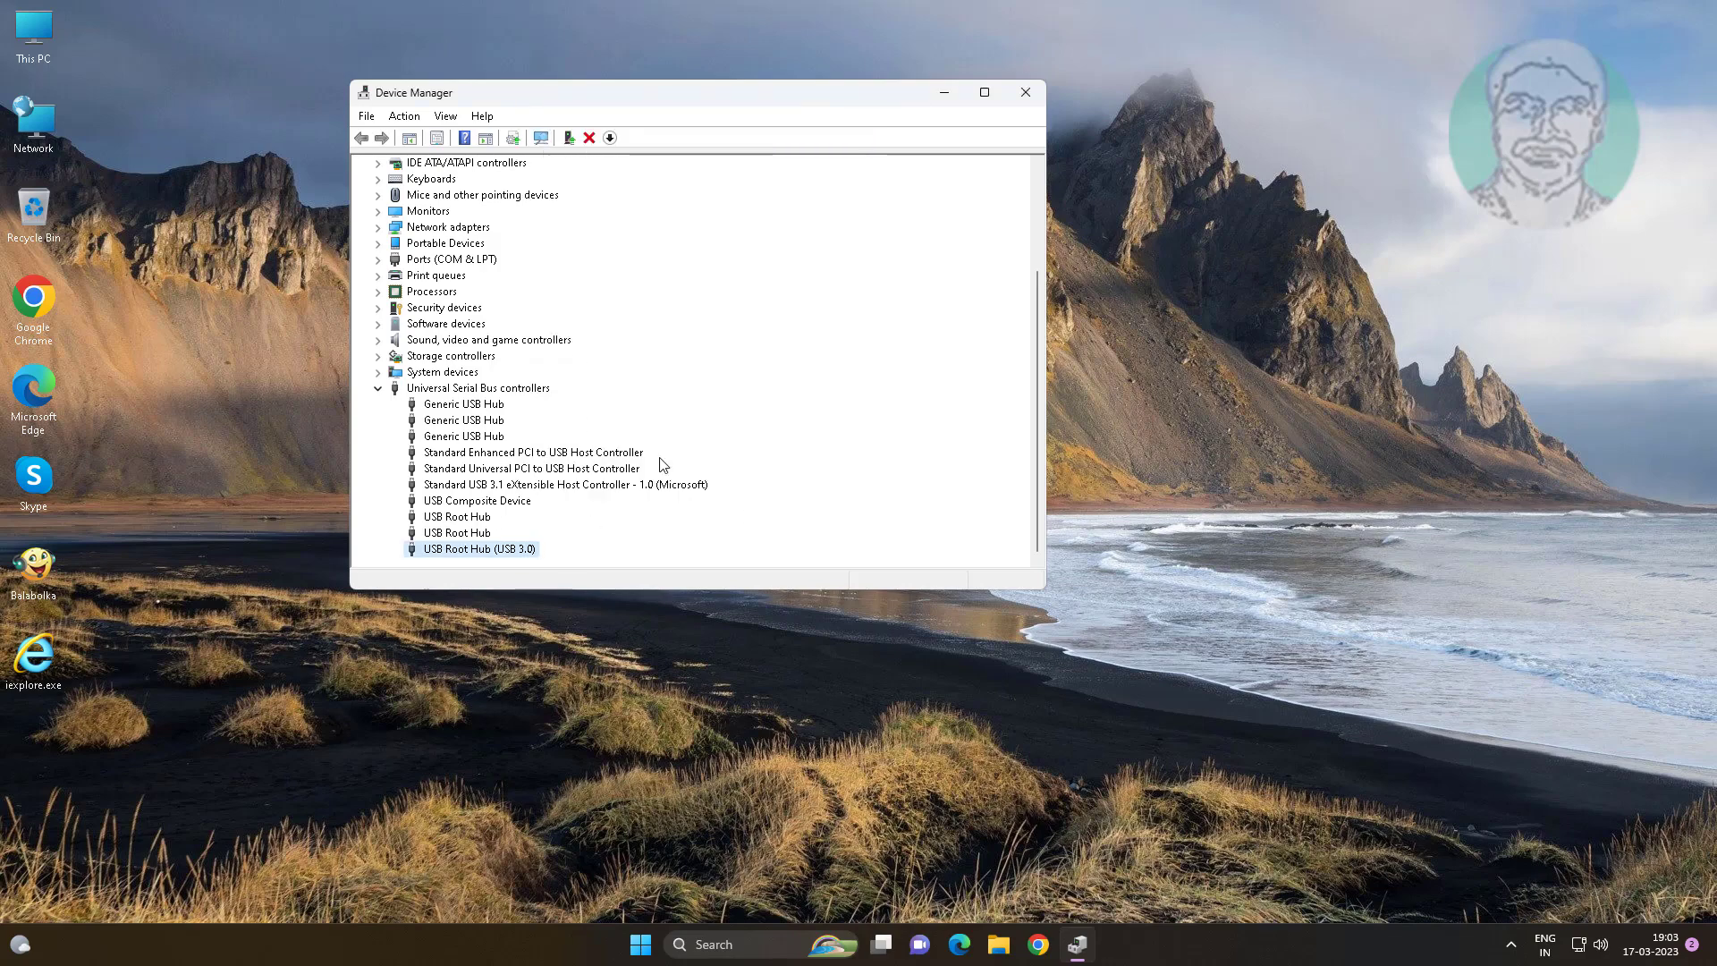
pyautogui.click(1027, 93)
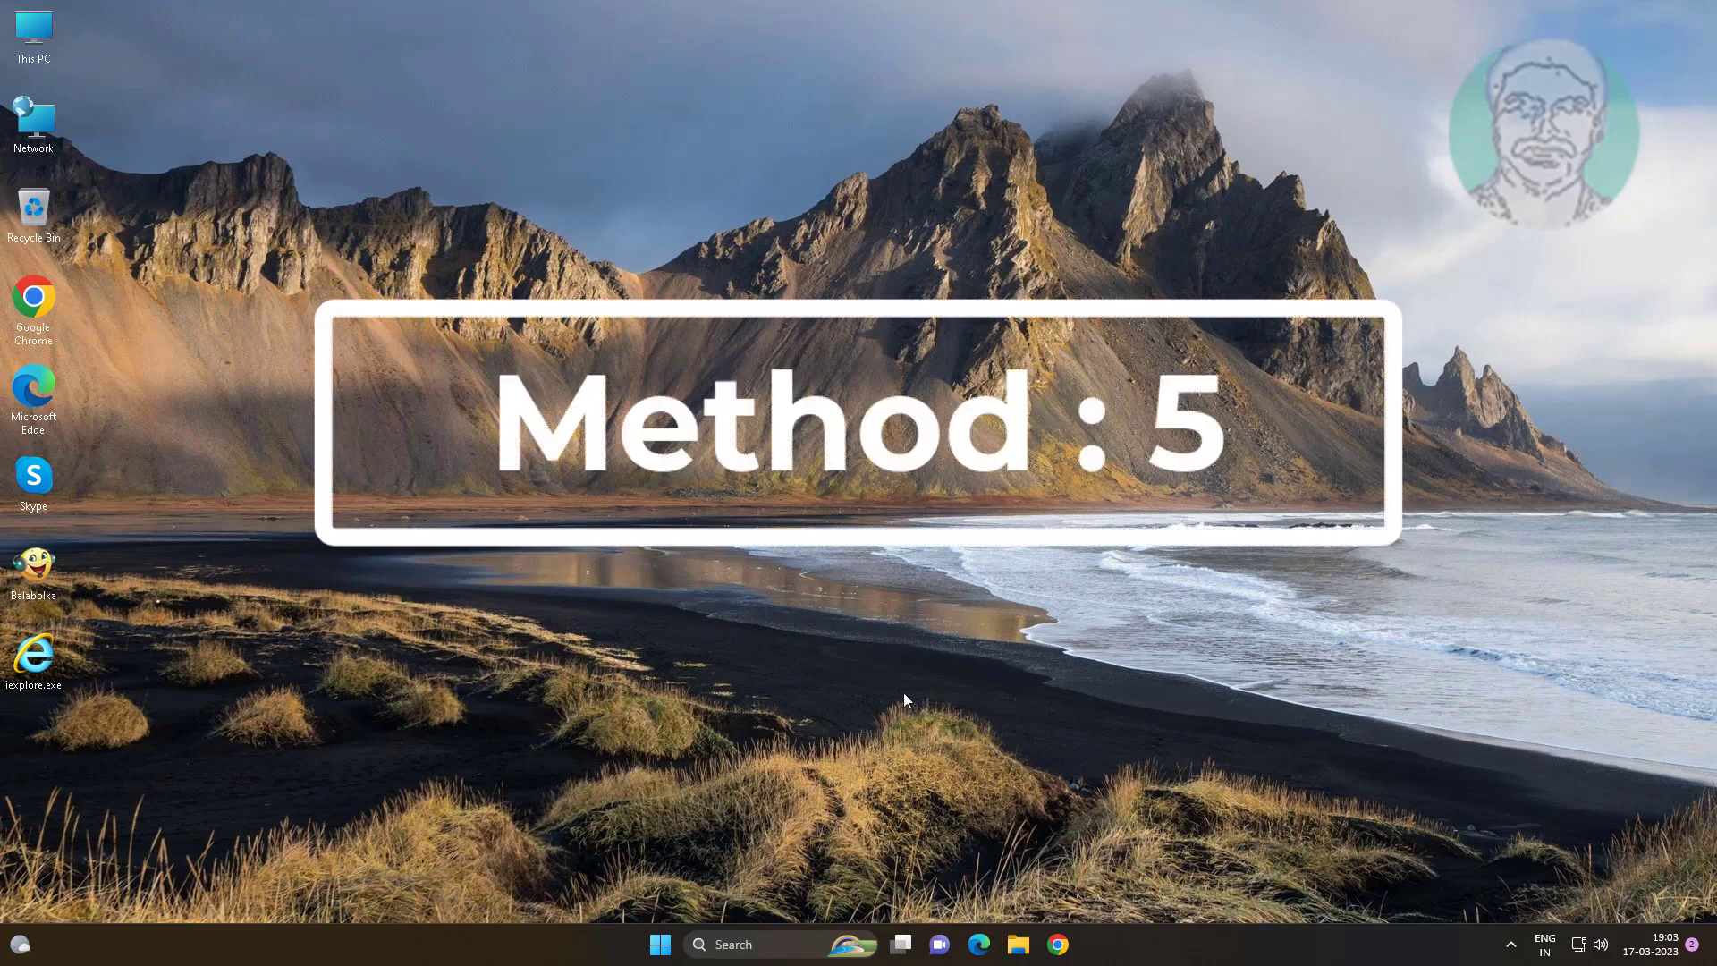
# - Search Windows for "edit power plan" and open the advanced power settings of the Balanced plan
pyautogui.click(744, 944)
pyautogui.write('edit')
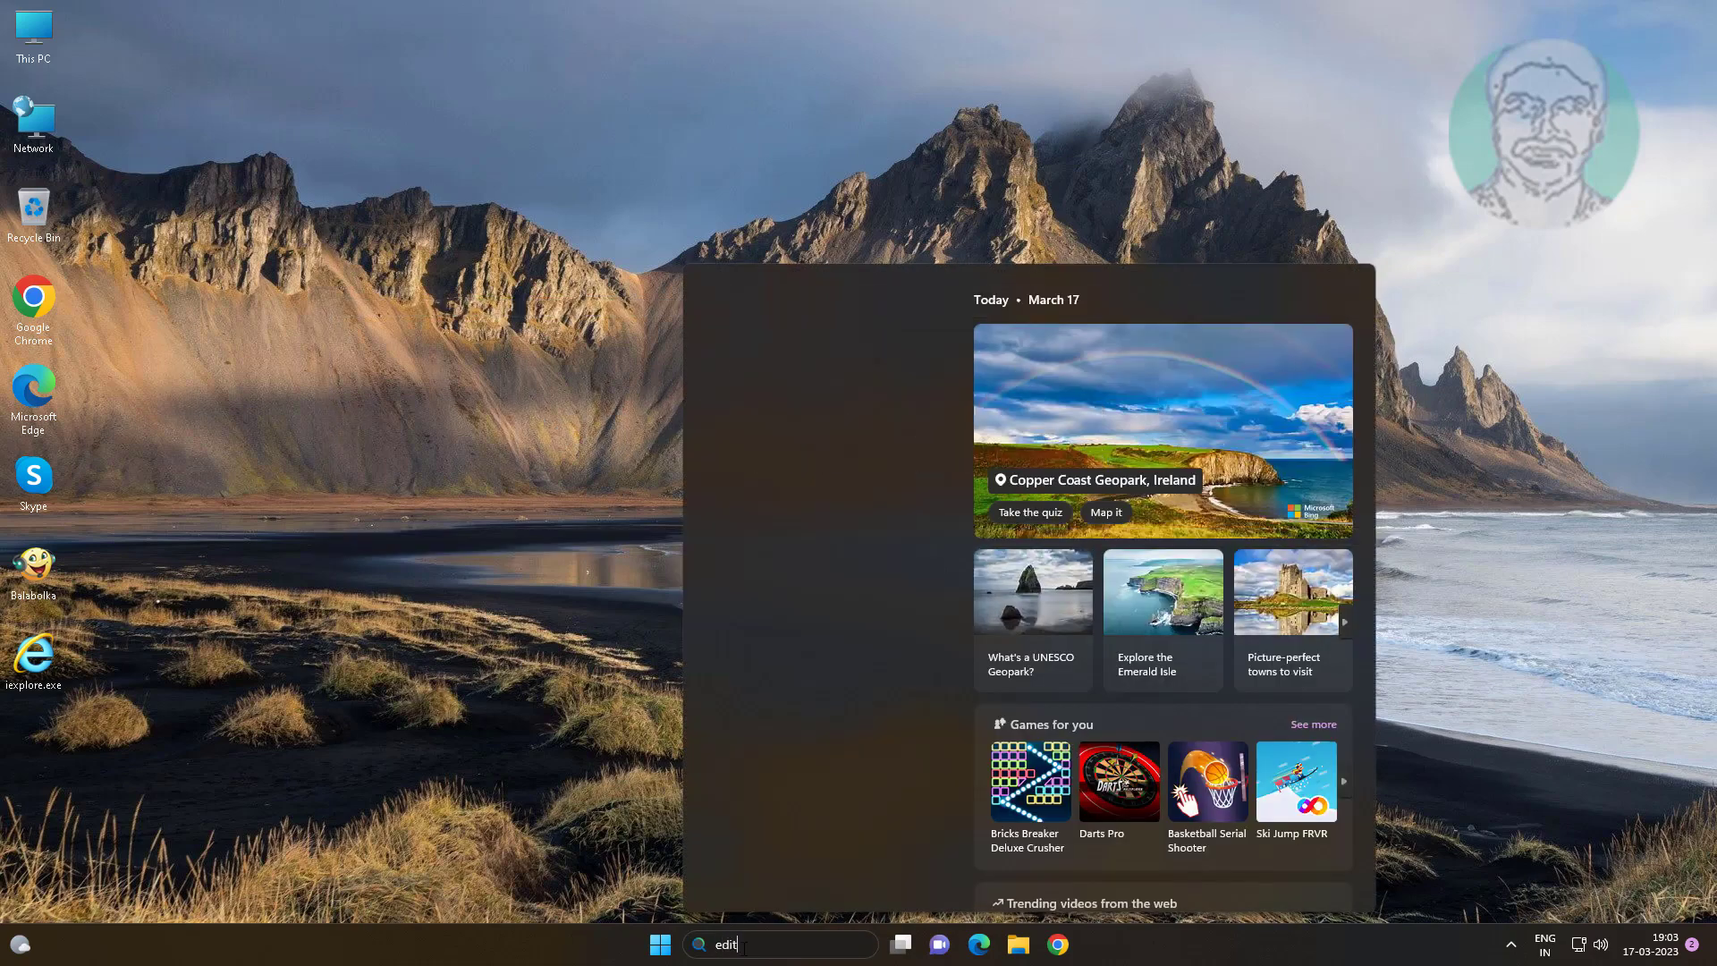
pyautogui.write(' power plan')
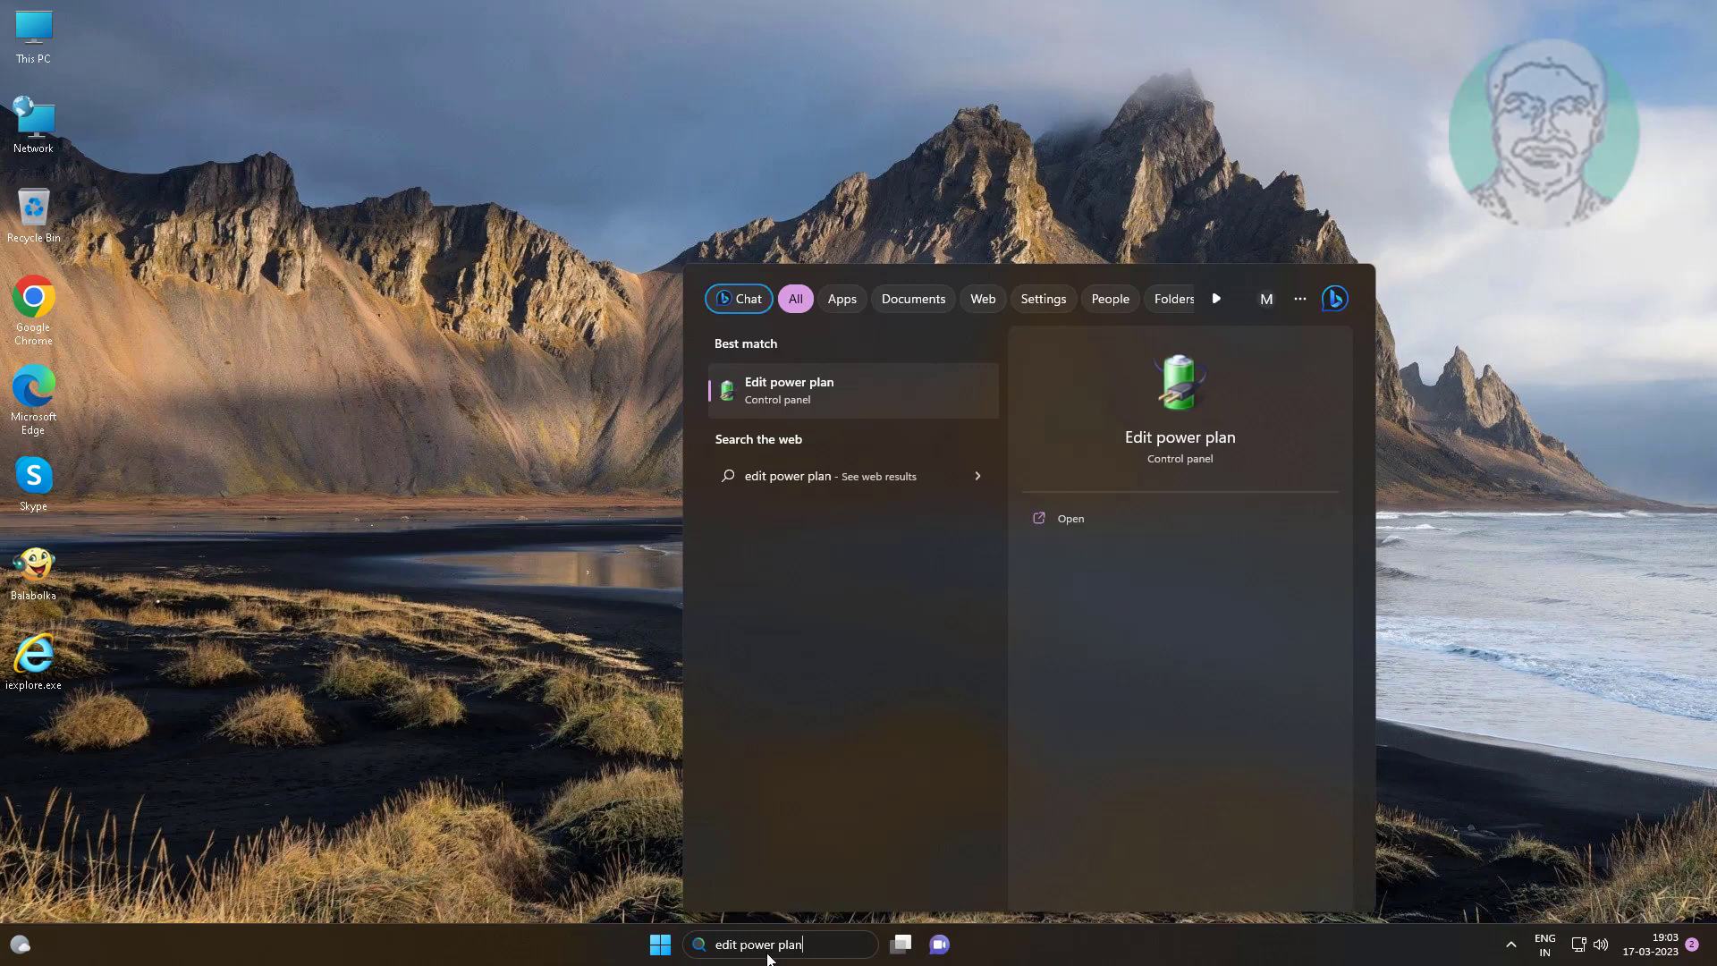
pyautogui.click(807, 401)
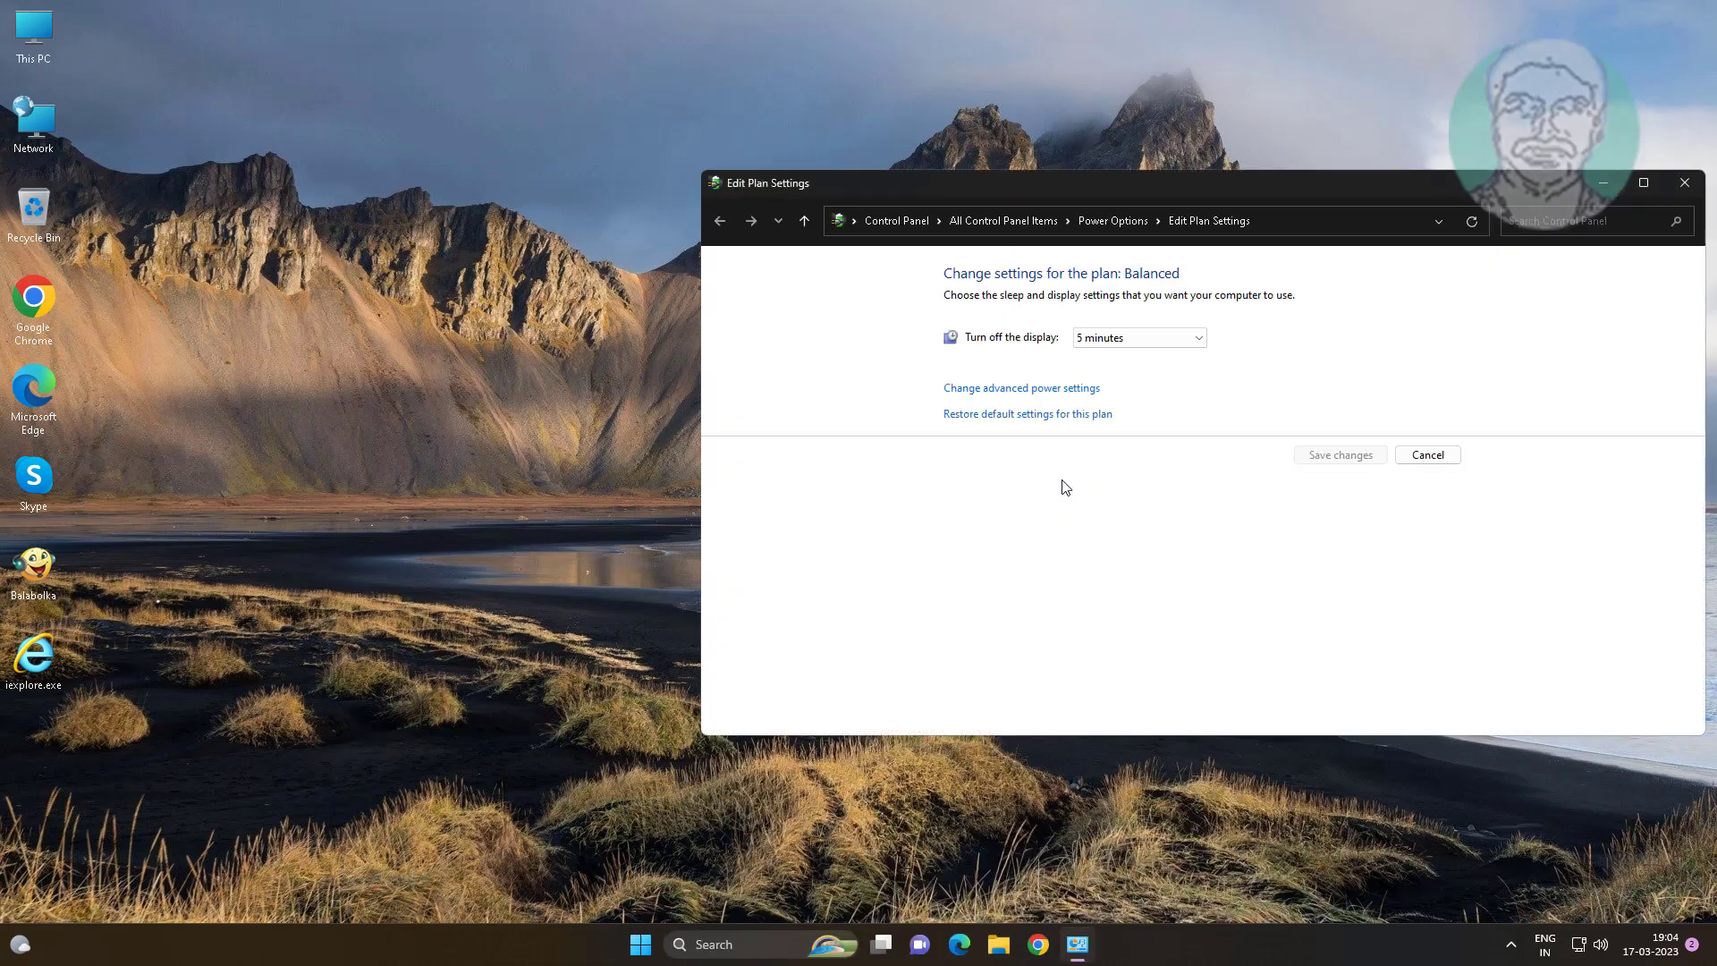
pyautogui.click(1047, 395)
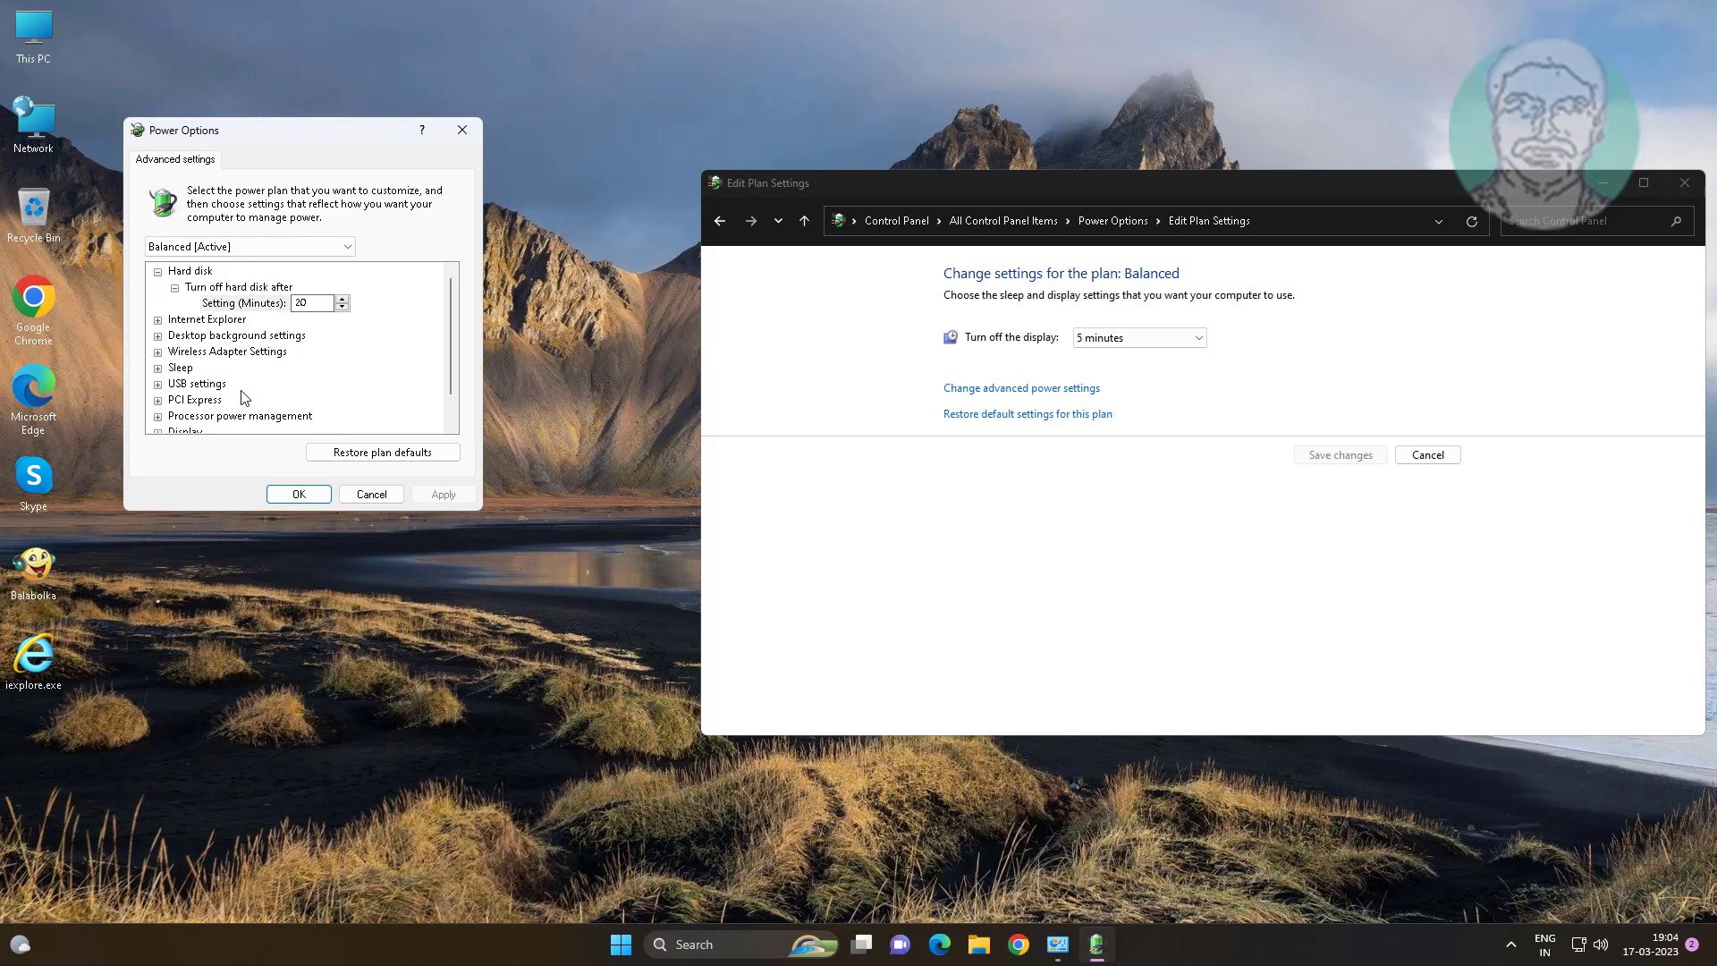
# - Disable the USB selective suspend setting under USB settings, apply the change, and close the power plan windows
pyautogui.click(197, 384)
pyautogui.doubleClick(183, 390)
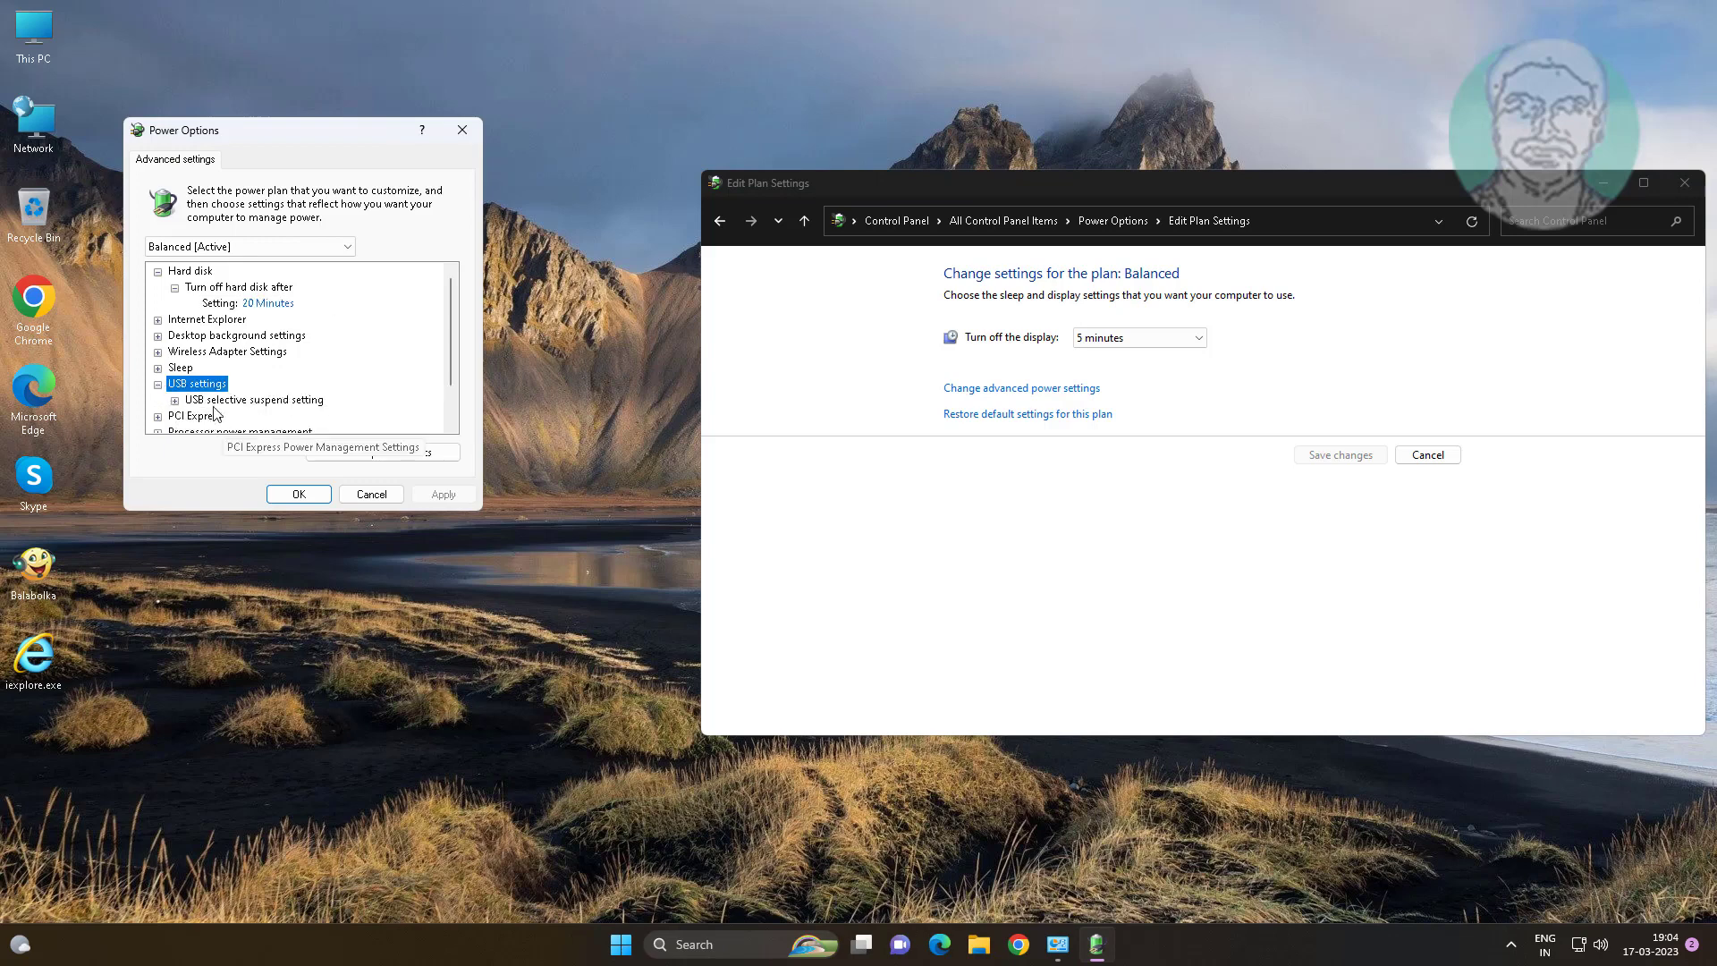
pyautogui.click(200, 402)
pyautogui.doubleClick(197, 402)
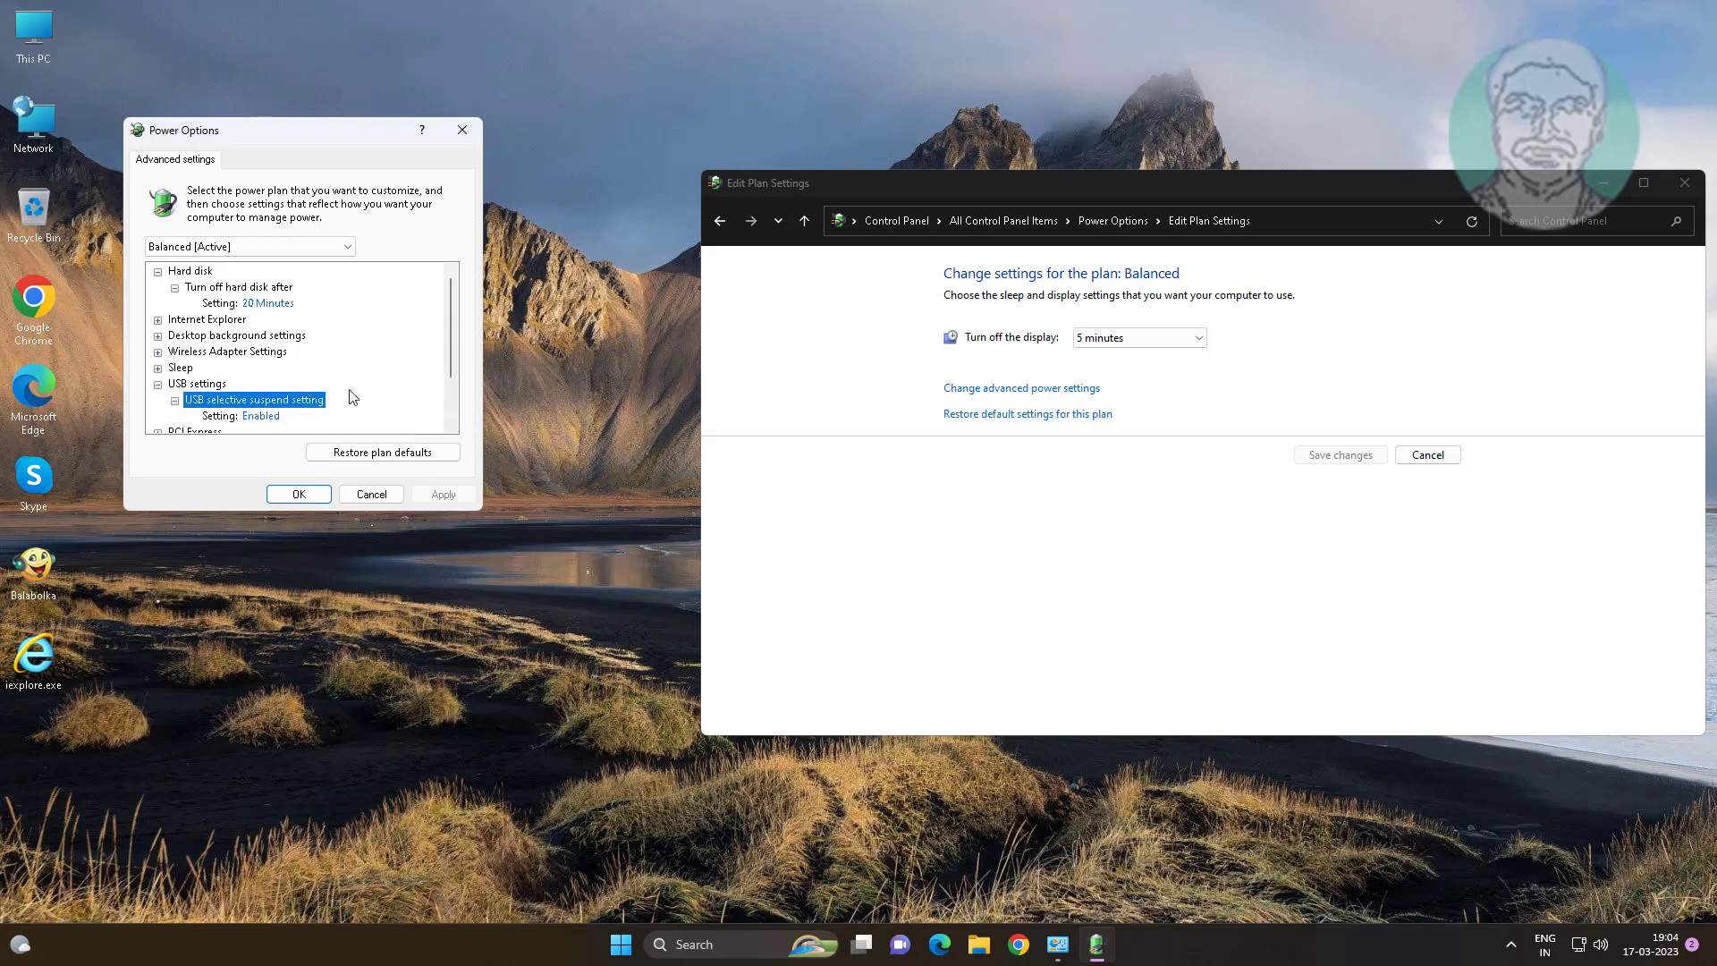
pyautogui.scroll(-2, 354, 397)
pyautogui.click(265, 354)
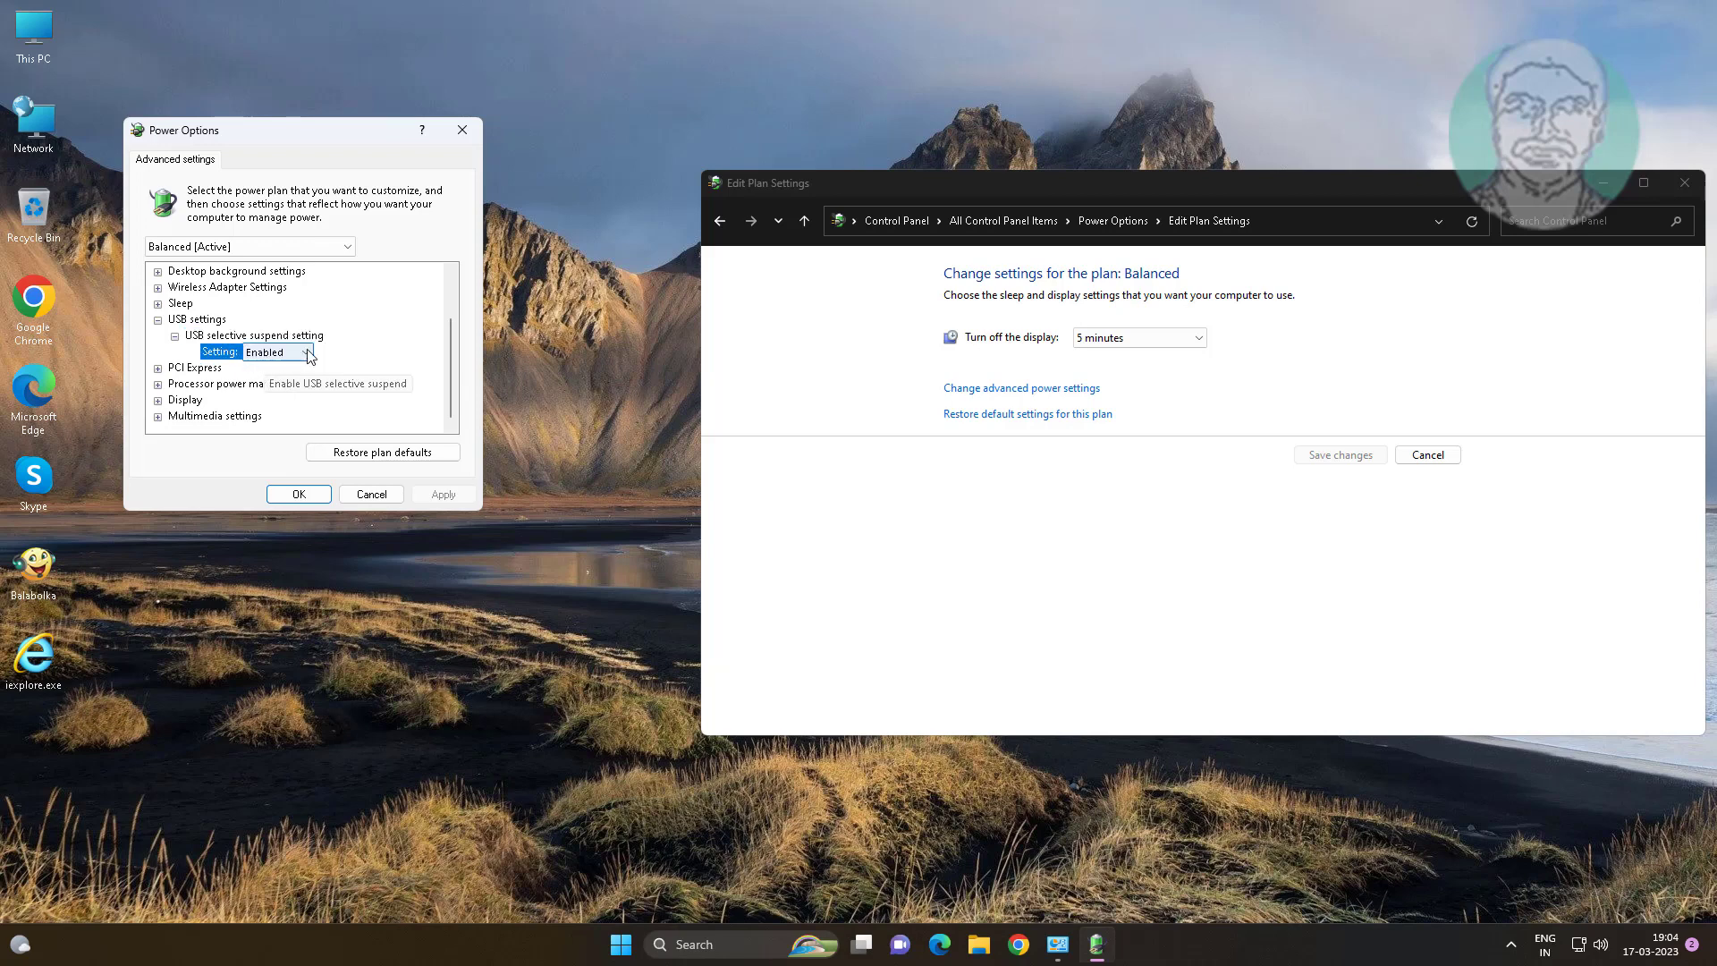
pyautogui.click(309, 356)
pyautogui.click(290, 368)
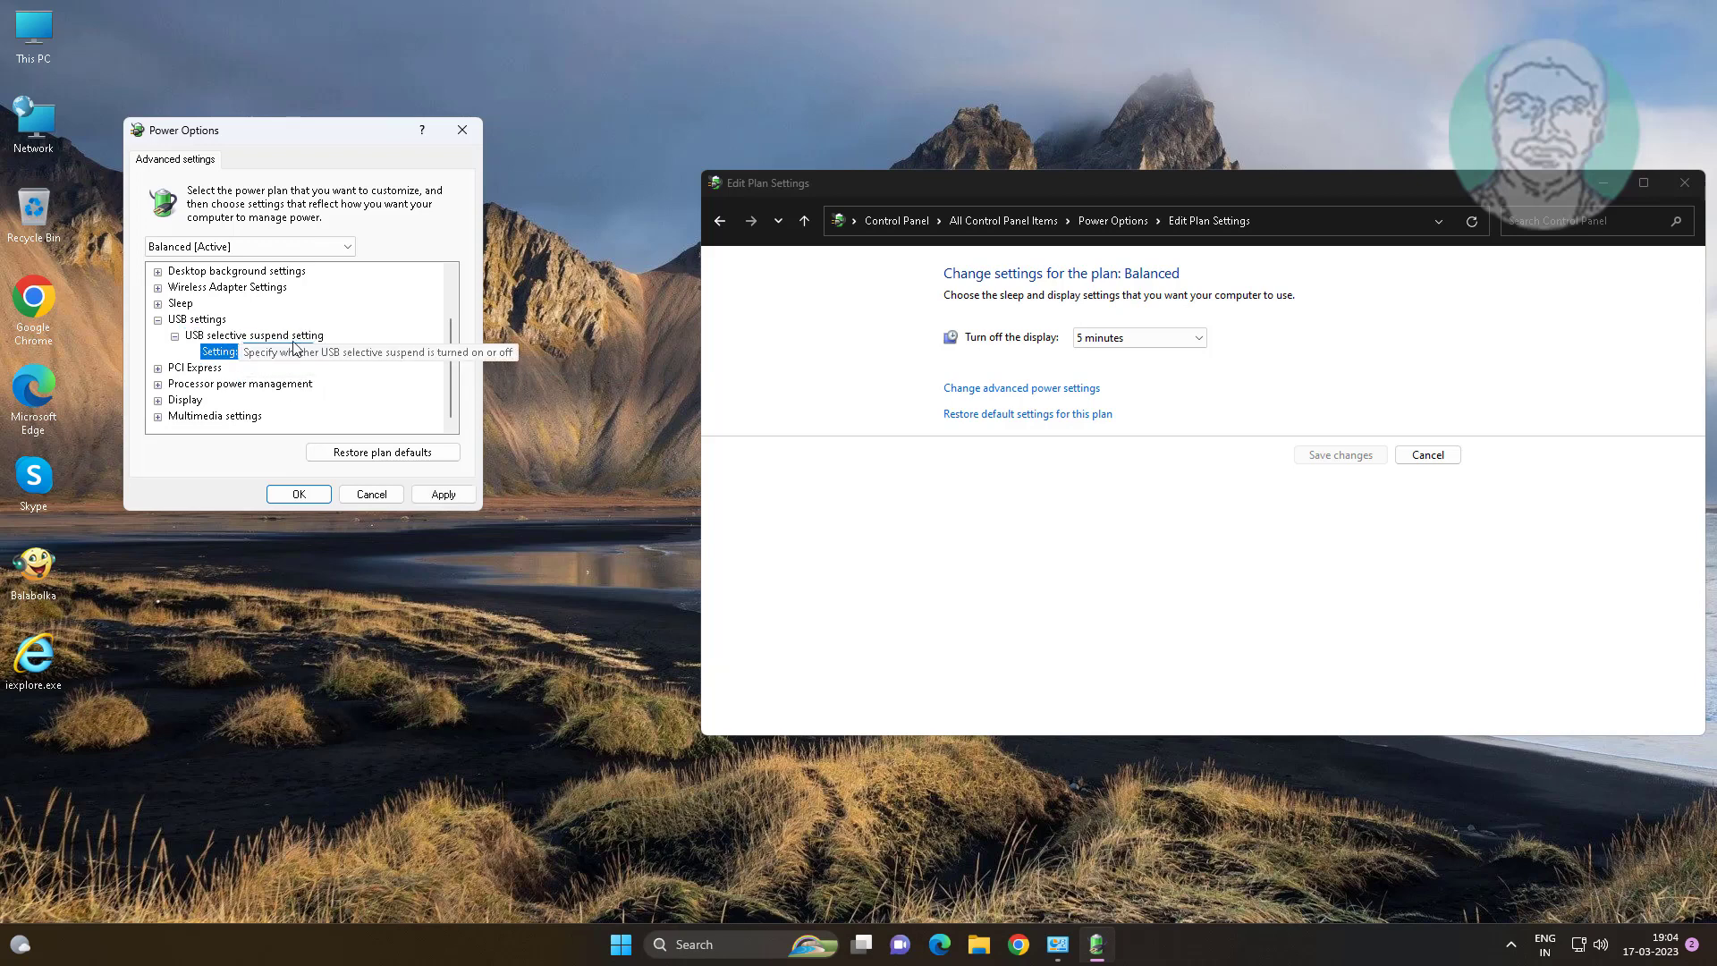
pyautogui.click(438, 495)
pyautogui.click(315, 495)
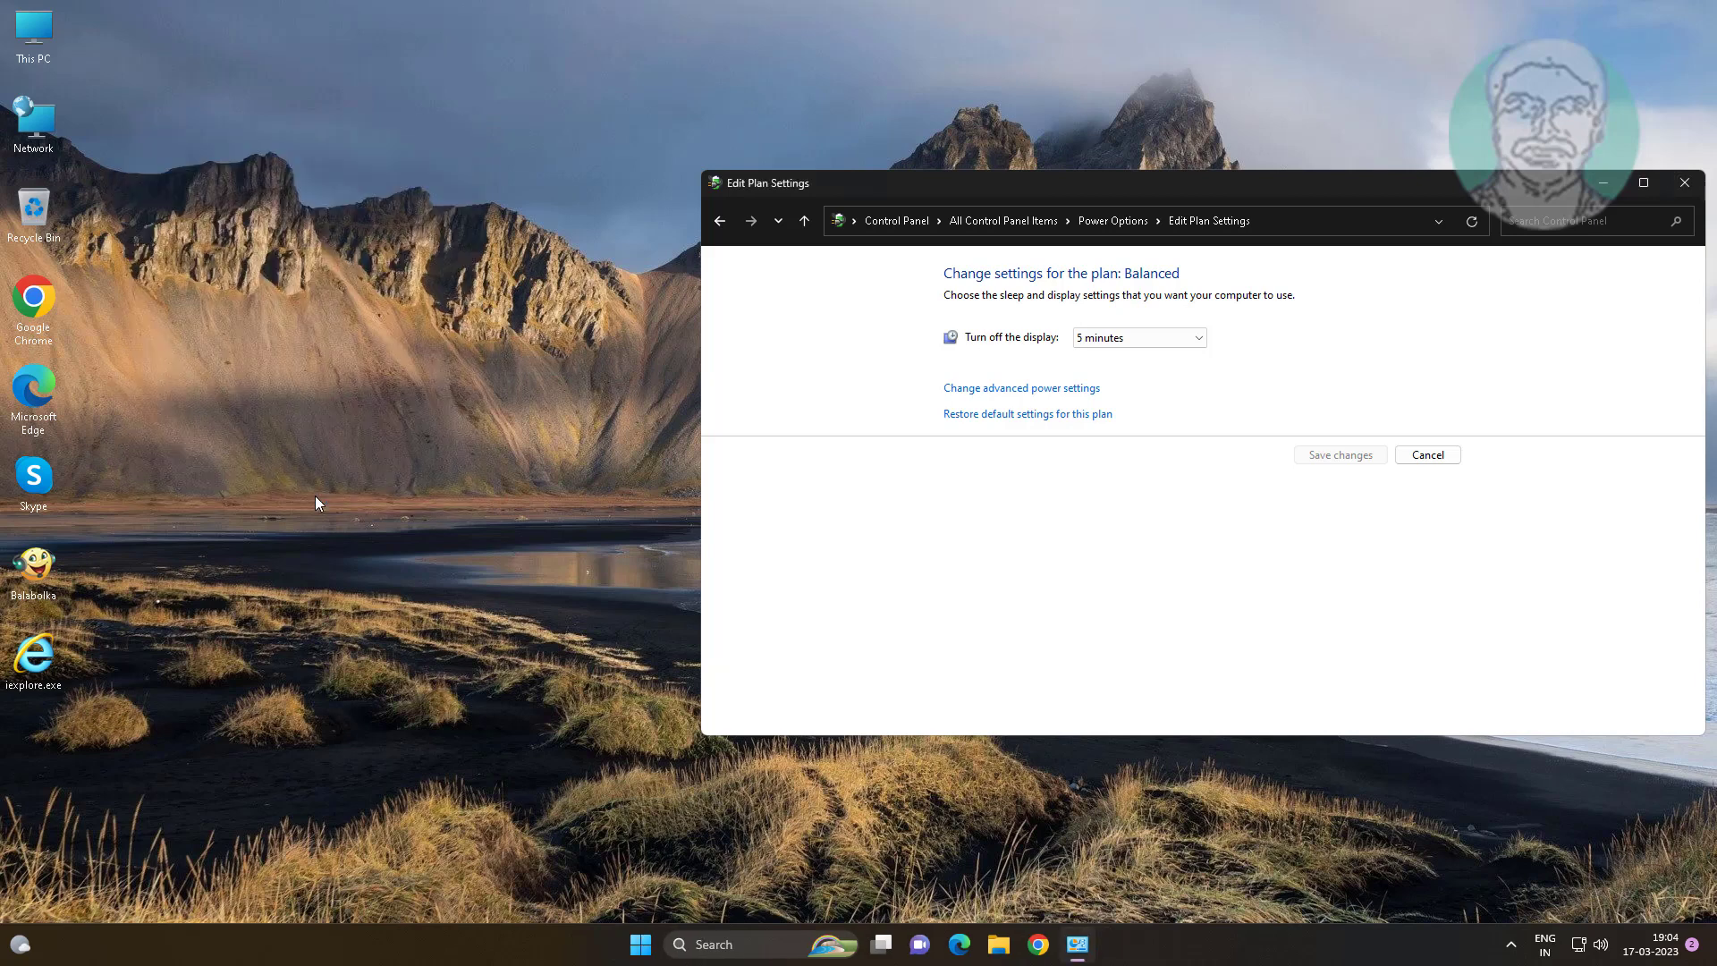
pyautogui.click(1684, 182)
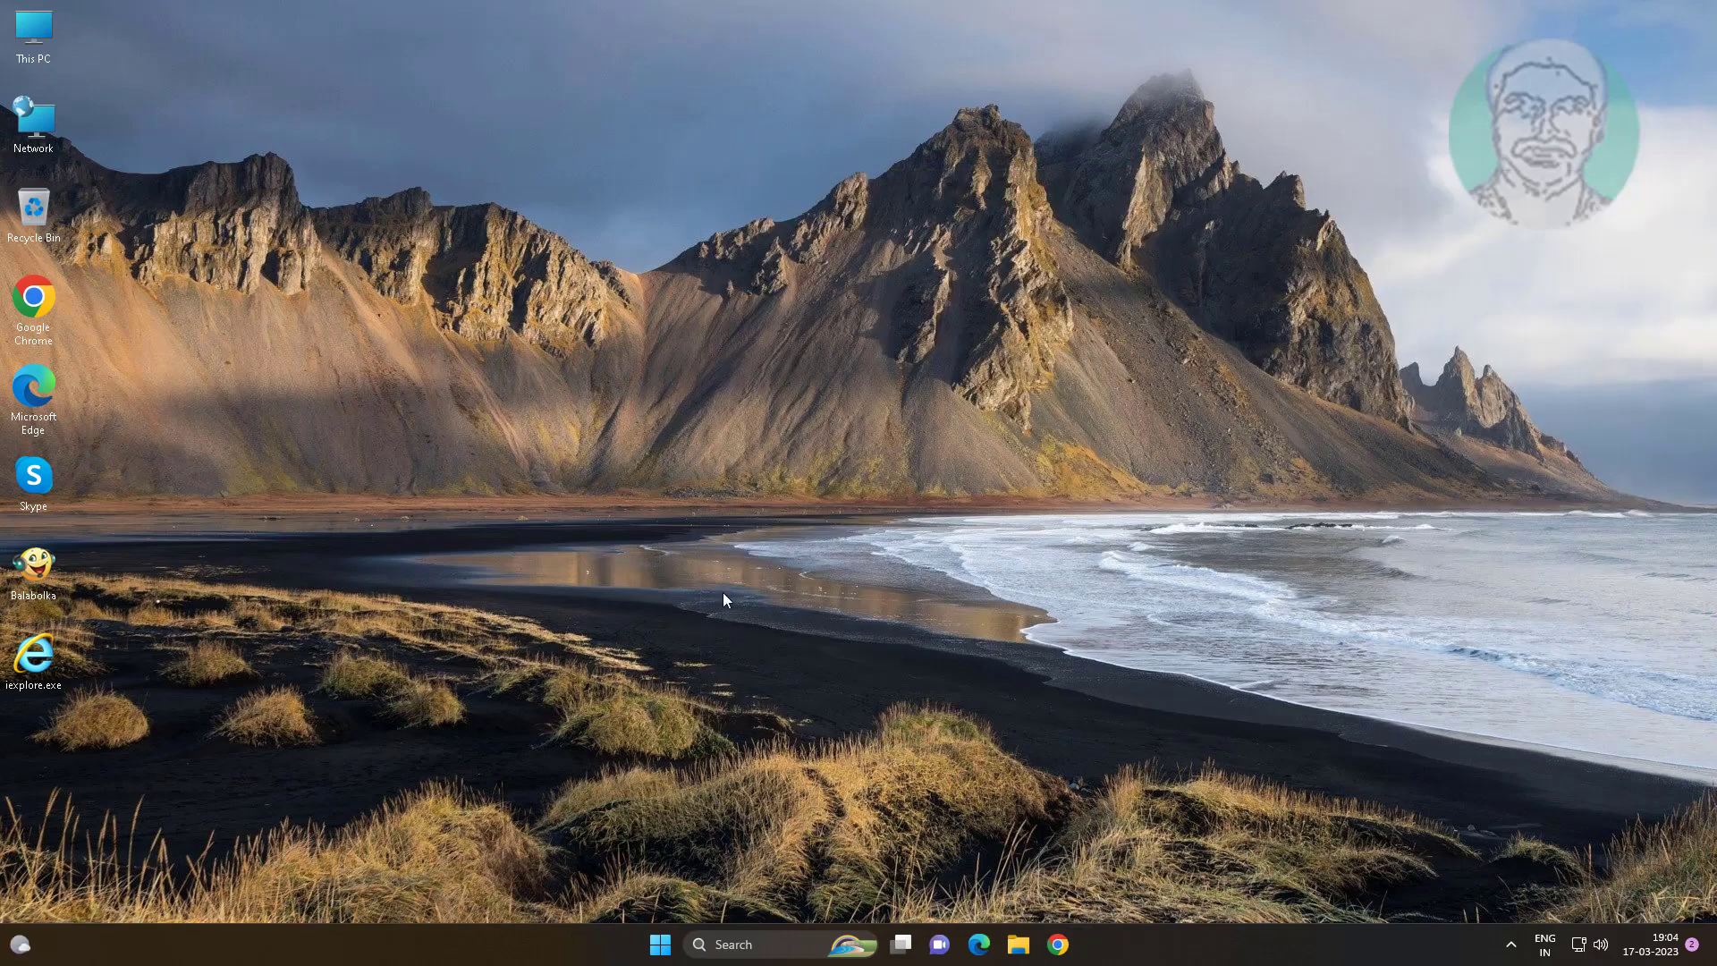